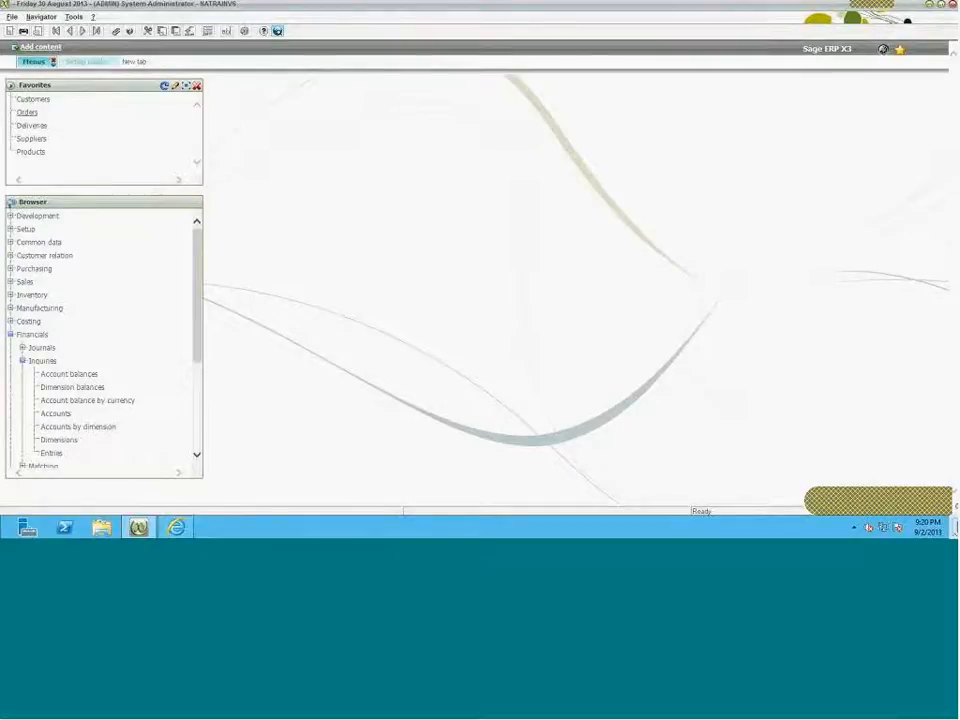
# - Open sales order management with the ALL Full entry transaction and start a new order
pyautogui.click(27, 112)
pyautogui.doubleClick(440, 239)
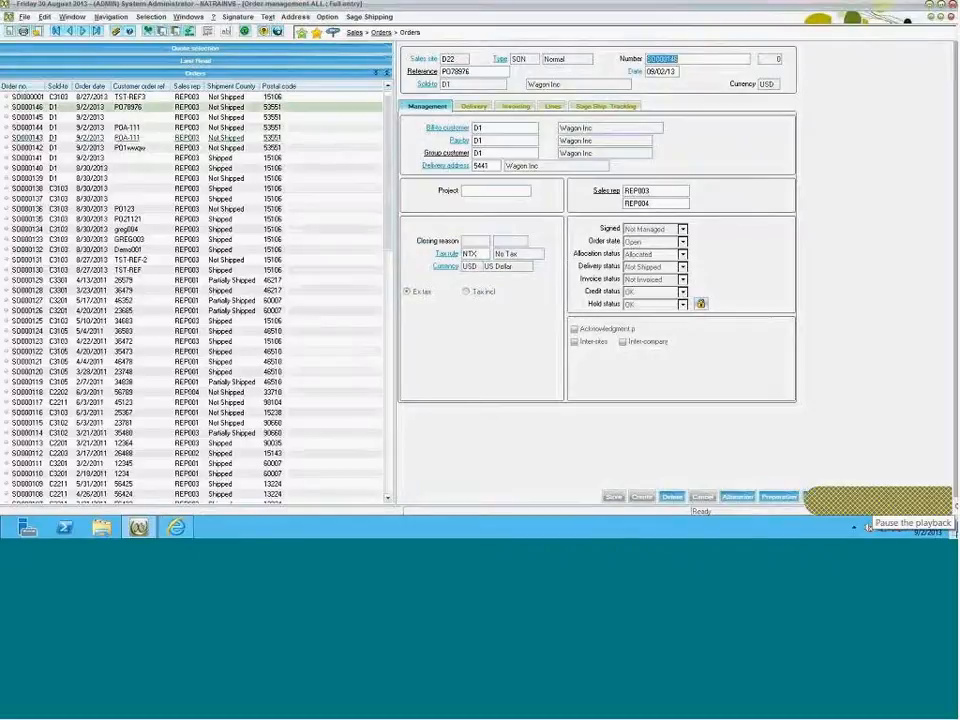
pyautogui.hotkey('ctrl', 'n')
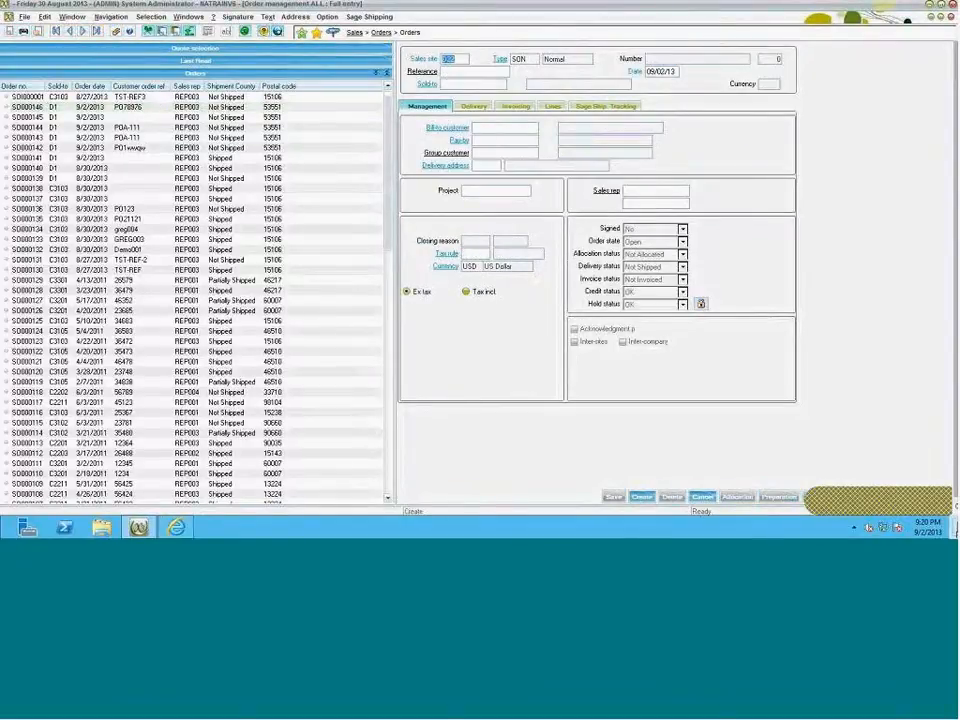
# - Enter the purchase order reference and the sold-to customer code in the order header
pyautogui.press('Tab')
pyautogui.write('PO')
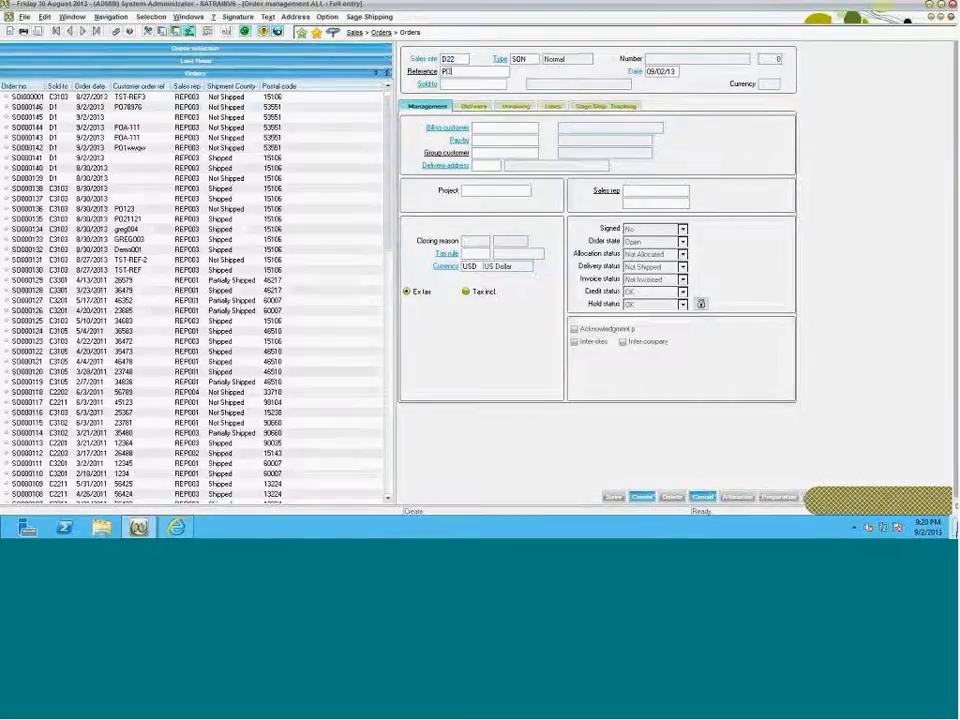
pyautogui.write('456870')
pyautogui.press('Tab')
pyautogui.write('D1')
pyautogui.press('Tab')
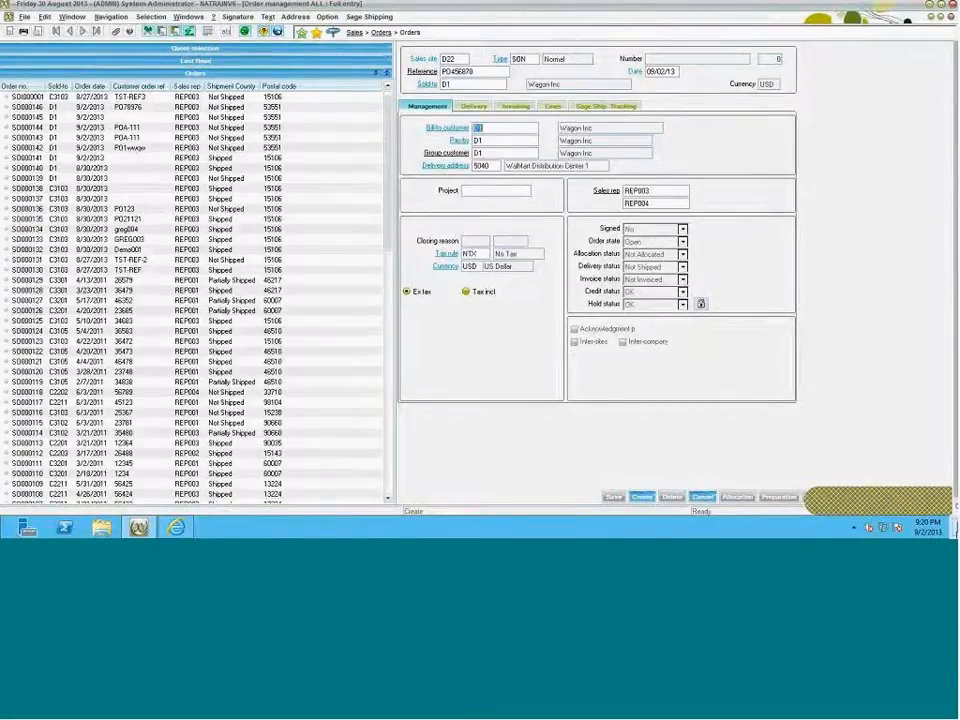
# - Set the order's delivery address code to 5441
pyautogui.press('Tab')
pyautogui.press('Tab')
pyautogui.press('Tab')
pyautogui.write('5441')
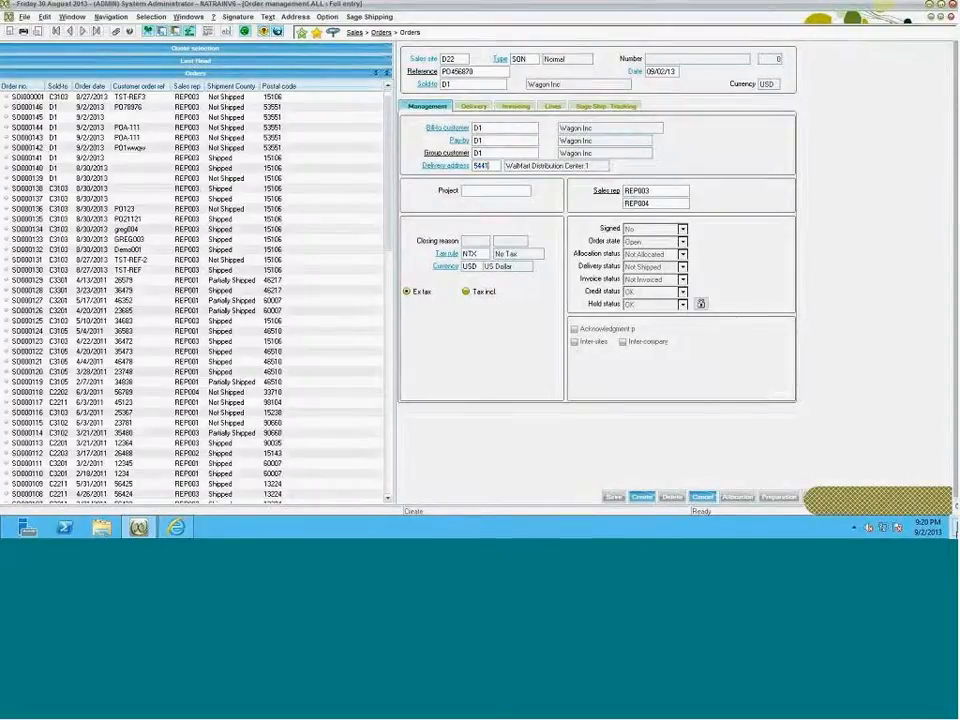
pyautogui.press('Tab')
pyautogui.press('Return')
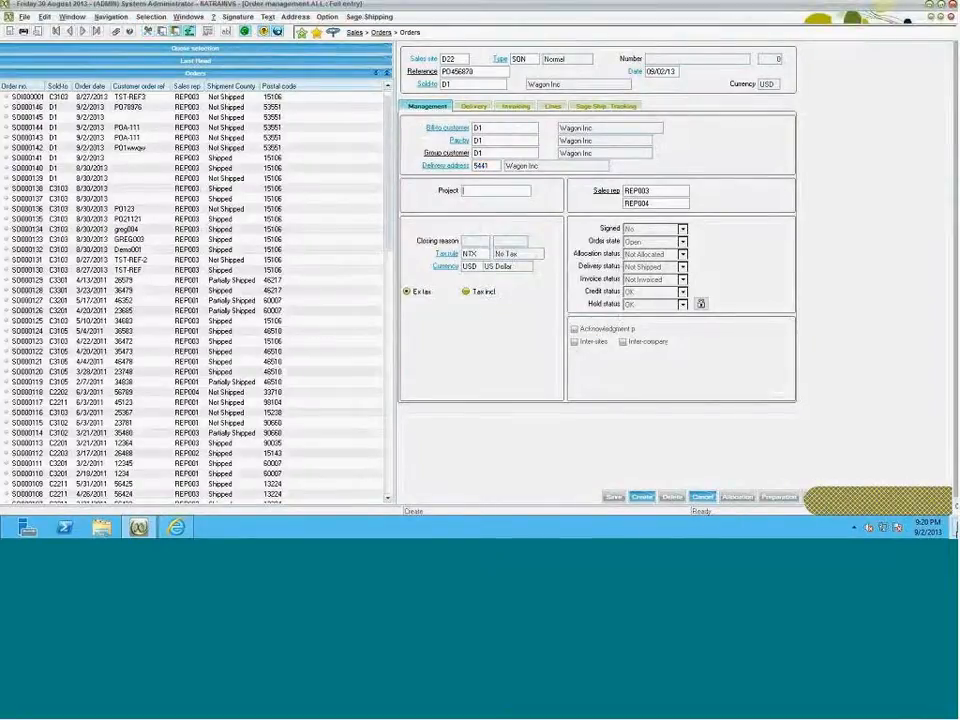
# - Check the order's delivery details and enter product WA101 on the first order line
pyautogui.click(474, 106)
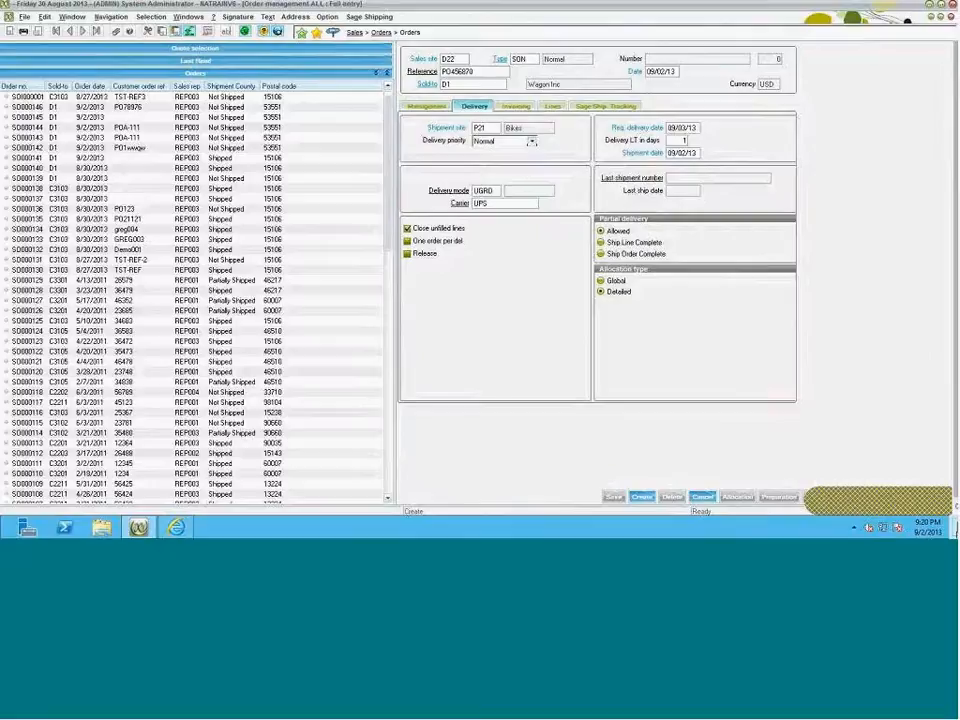
pyautogui.click(532, 142)
pyautogui.click(553, 106)
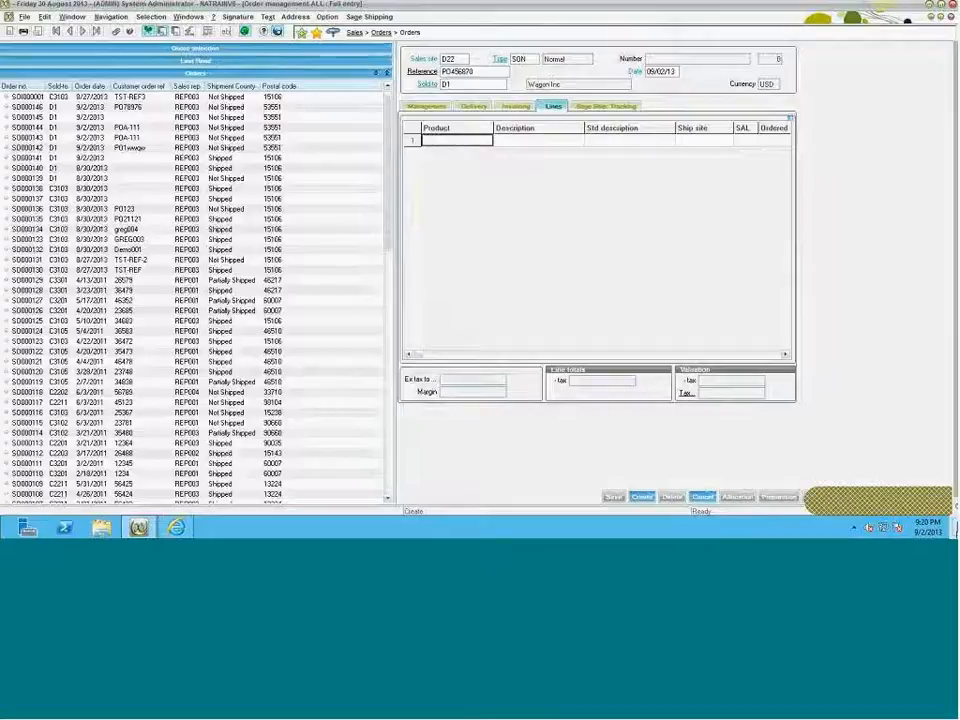
pyautogui.write('wo101')
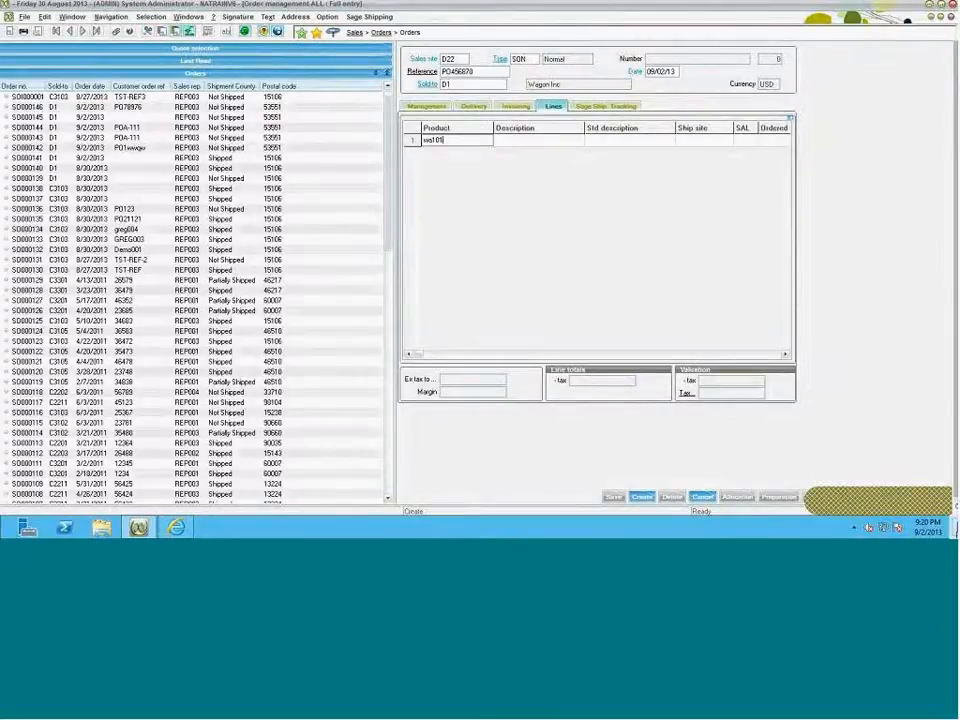
pyautogui.press('Tab')
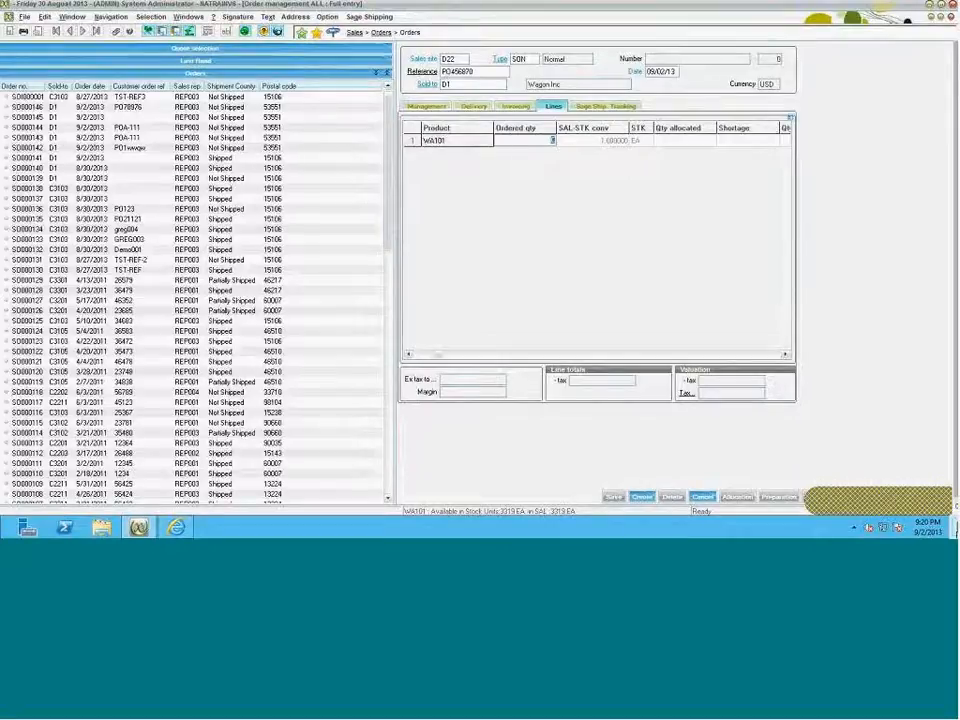
# - Review the order's Sage shipping options and accept them as they are
pyautogui.click(427, 106)
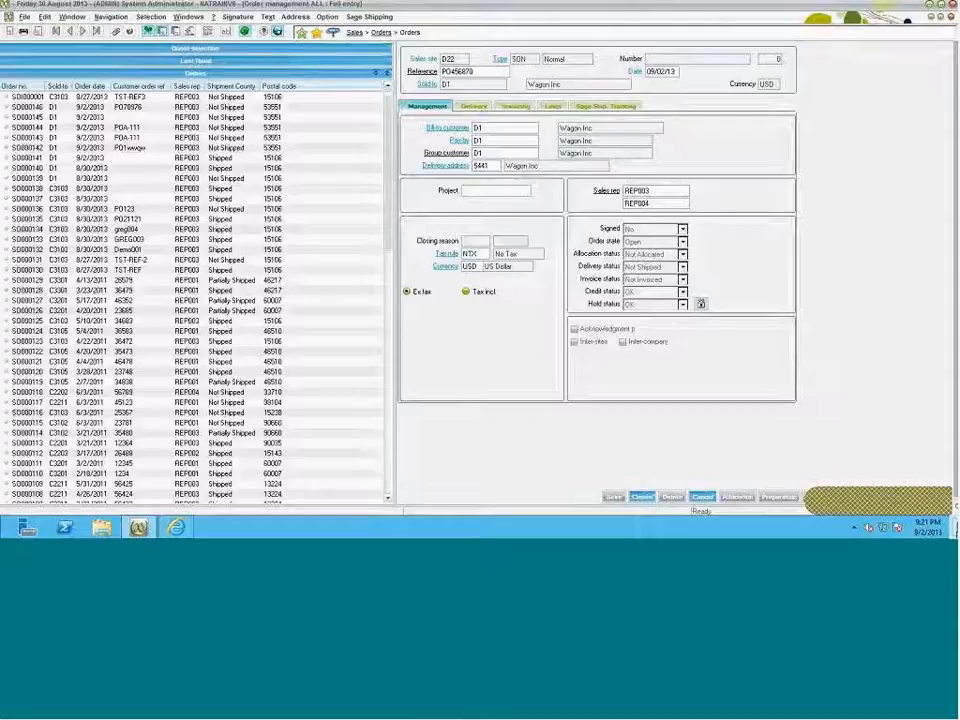
pyautogui.click(369, 17)
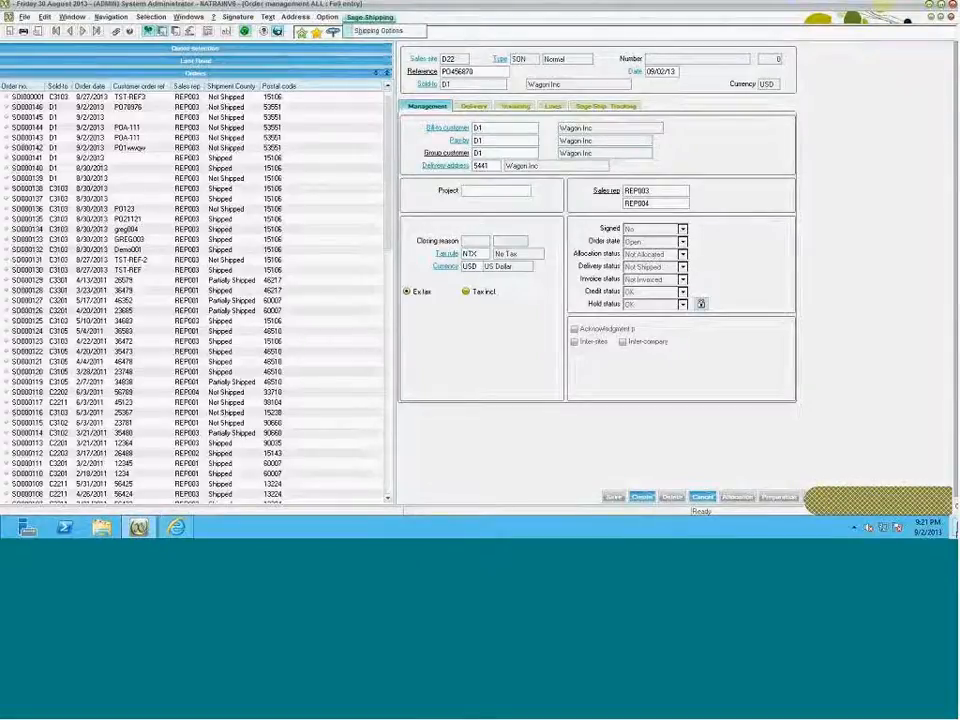
pyautogui.click(378, 30)
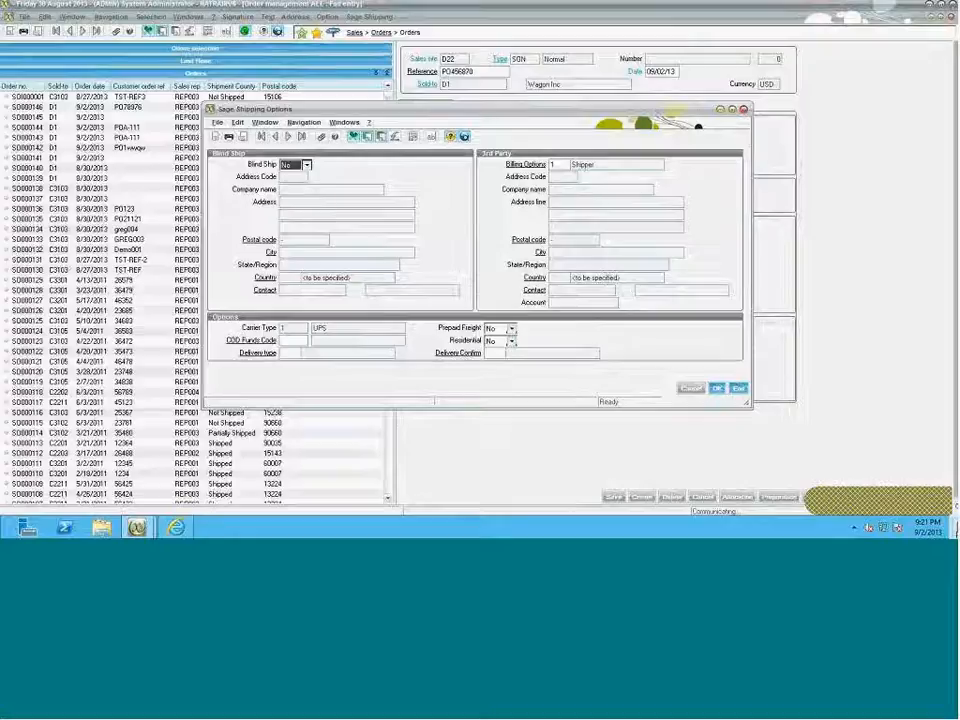
pyautogui.click(717, 388)
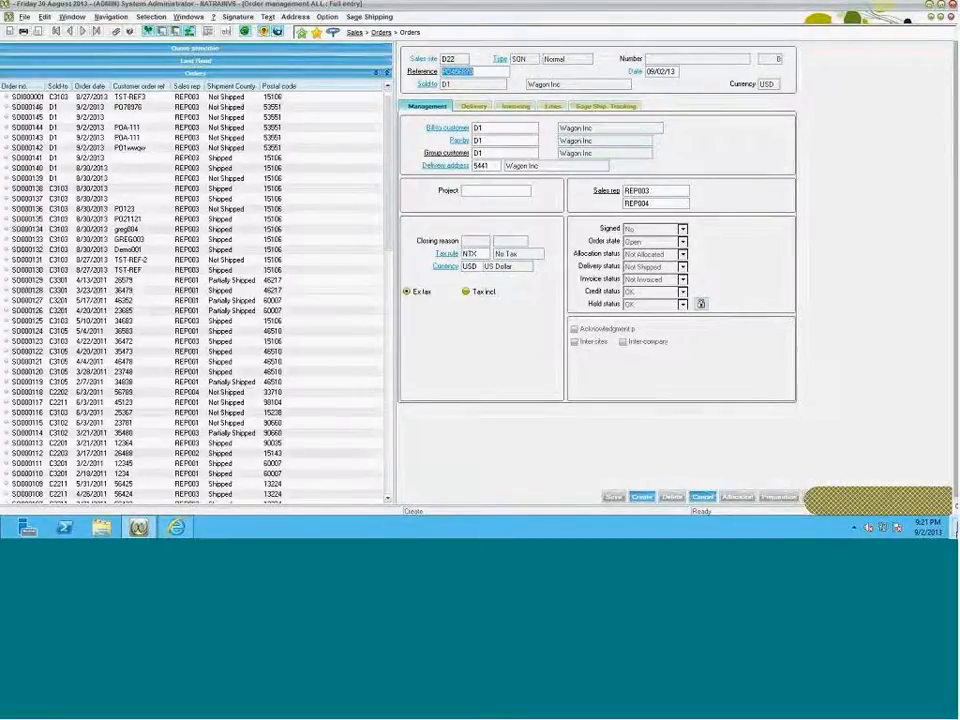
# - Switch to Process Shipper and choose UPS Express as the rate shop key for the rate quote
pyautogui.click(177, 527)
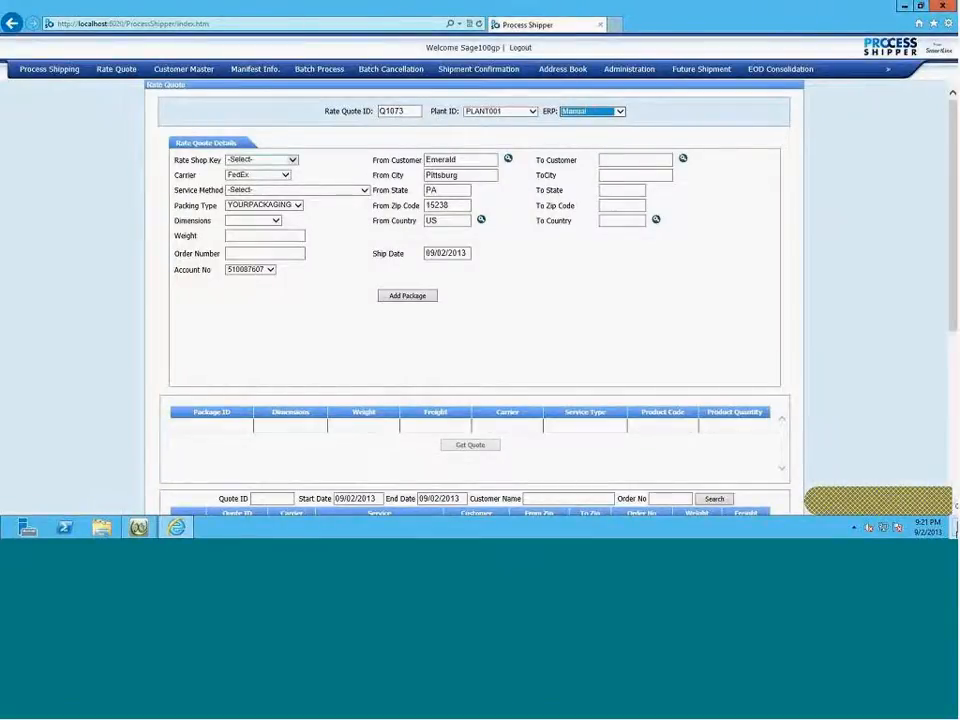
pyautogui.click(292, 160)
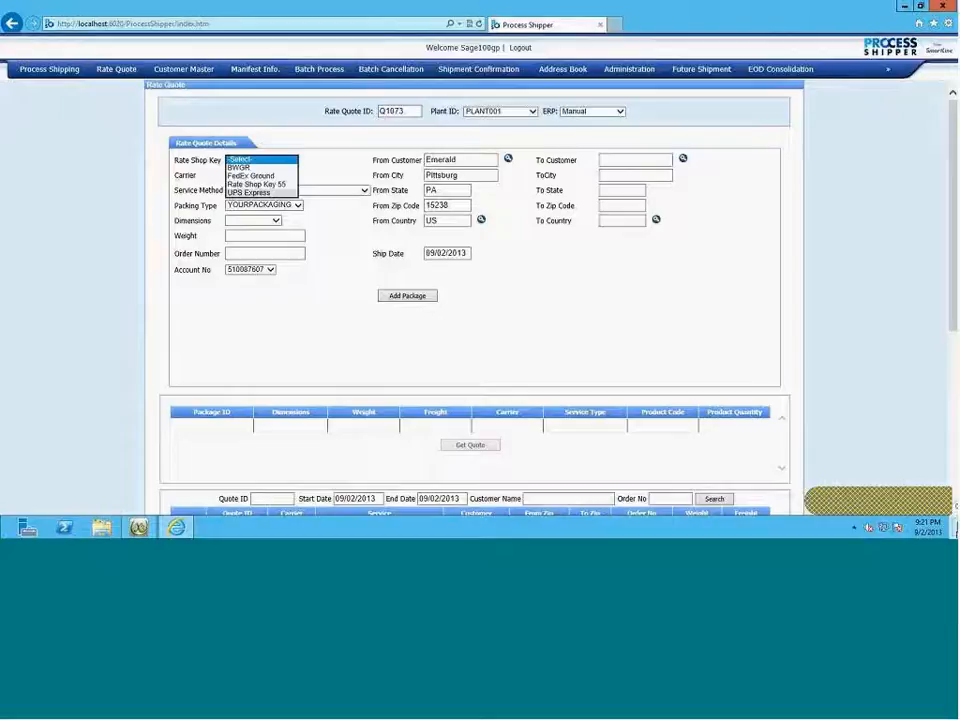
pyautogui.click(250, 193)
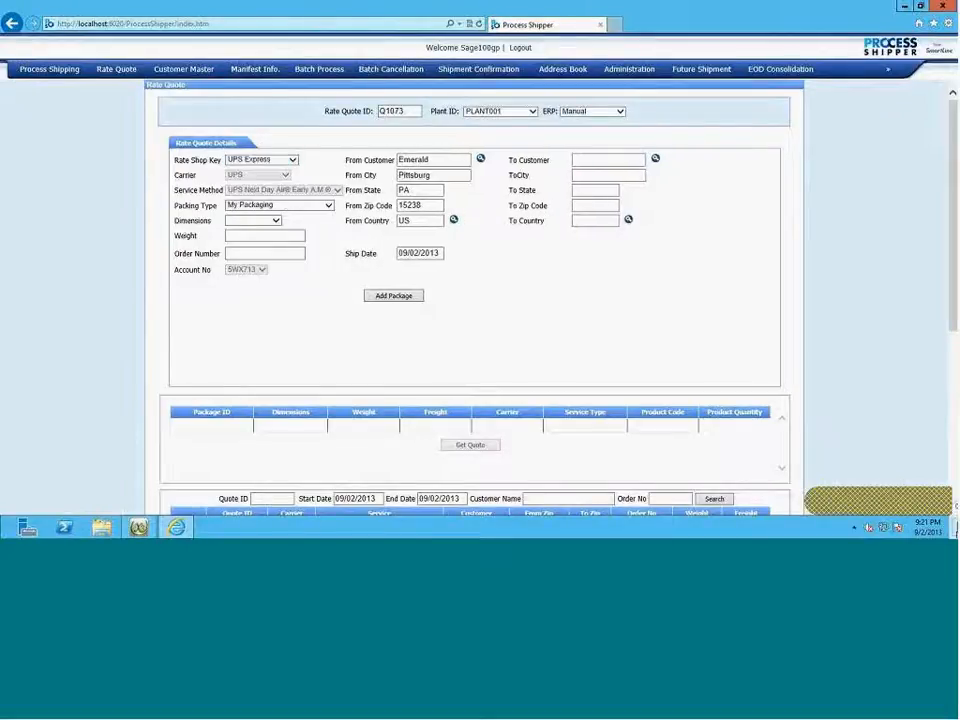
# - Enter the destination zip code and set the destination country to US in the rate quote
pyautogui.click(595, 205)
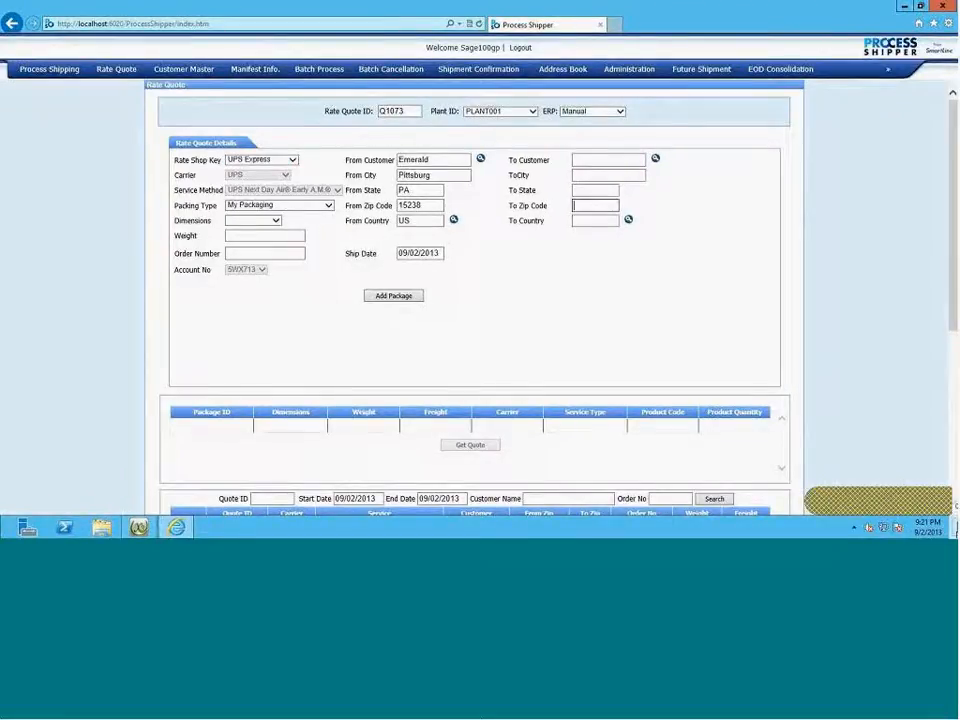
pyautogui.write('53551')
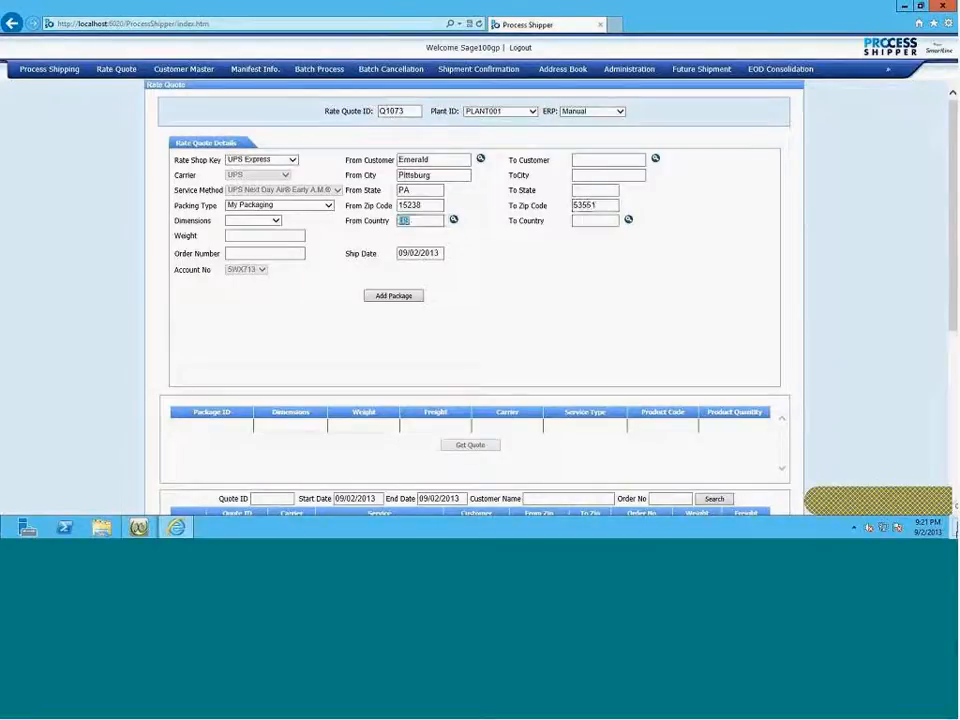
pyautogui.press('Tab')
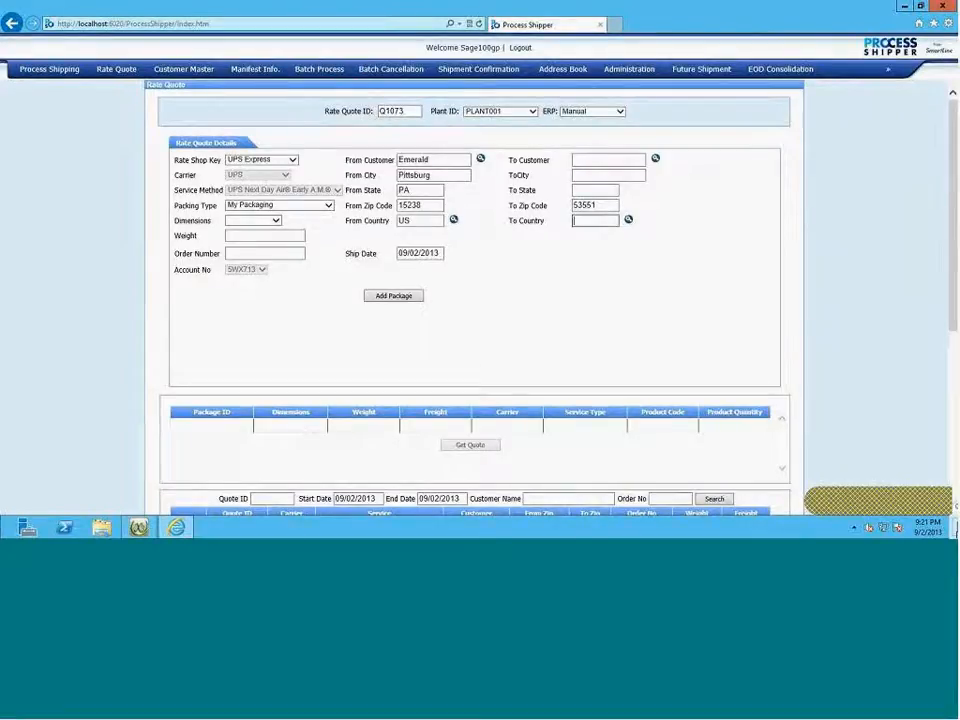
pyautogui.write('US')
pyautogui.press('Tab')
# - Add two packages with a weight of 20 each to the rate quote
pyautogui.press('Tab')
pyautogui.write('20')
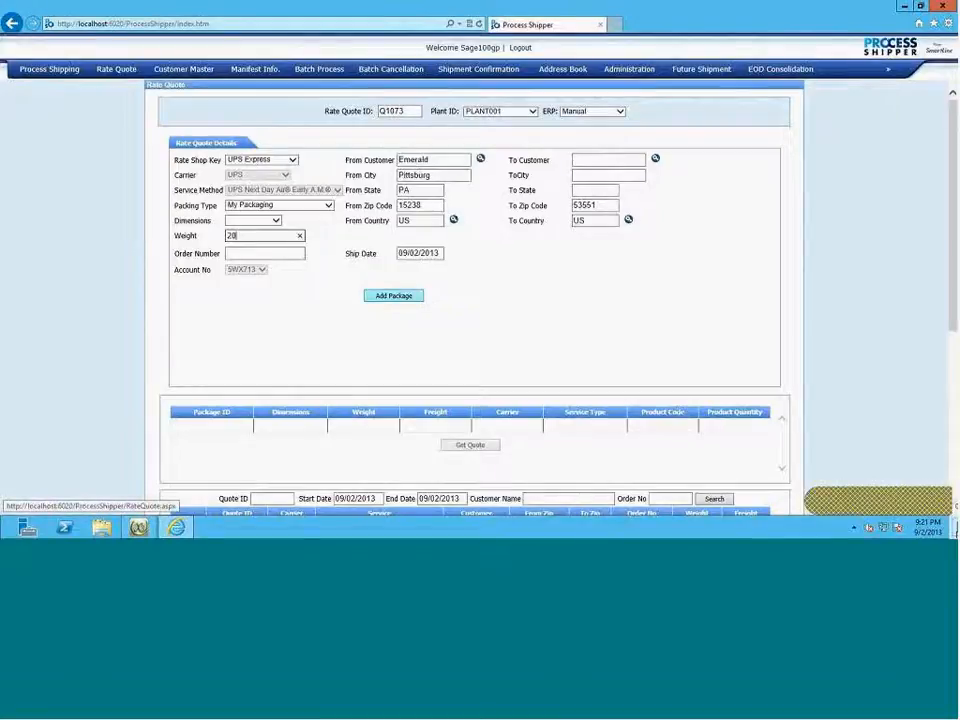
pyautogui.click(393, 295)
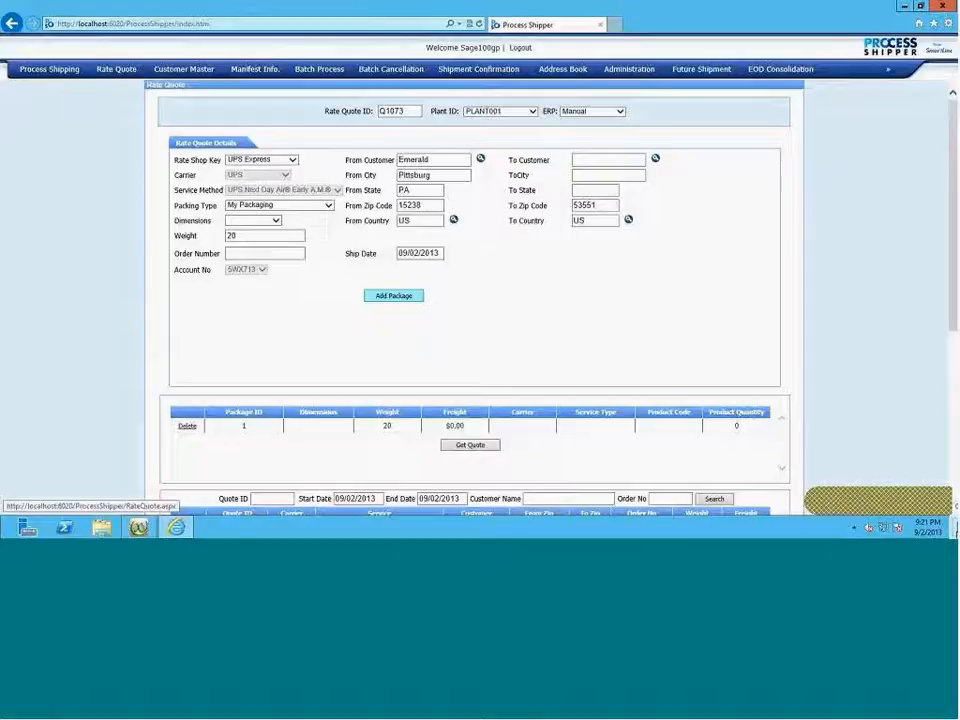
pyautogui.click(393, 295)
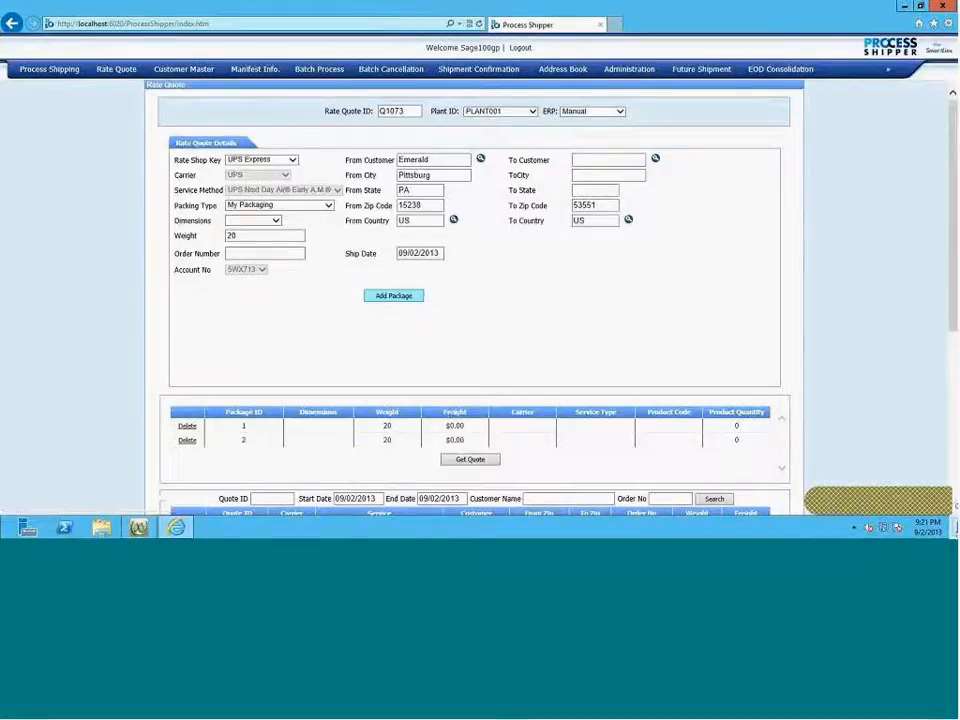
# - Get the quote for the packages and select the UPS Ground rate
pyautogui.click(470, 459)
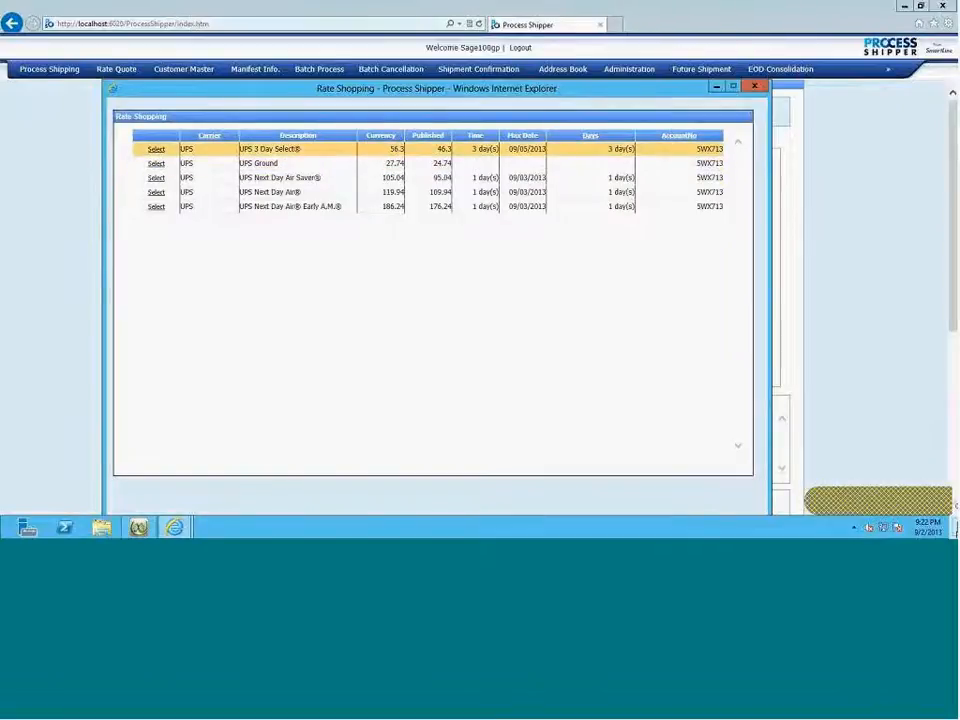
pyautogui.click(156, 163)
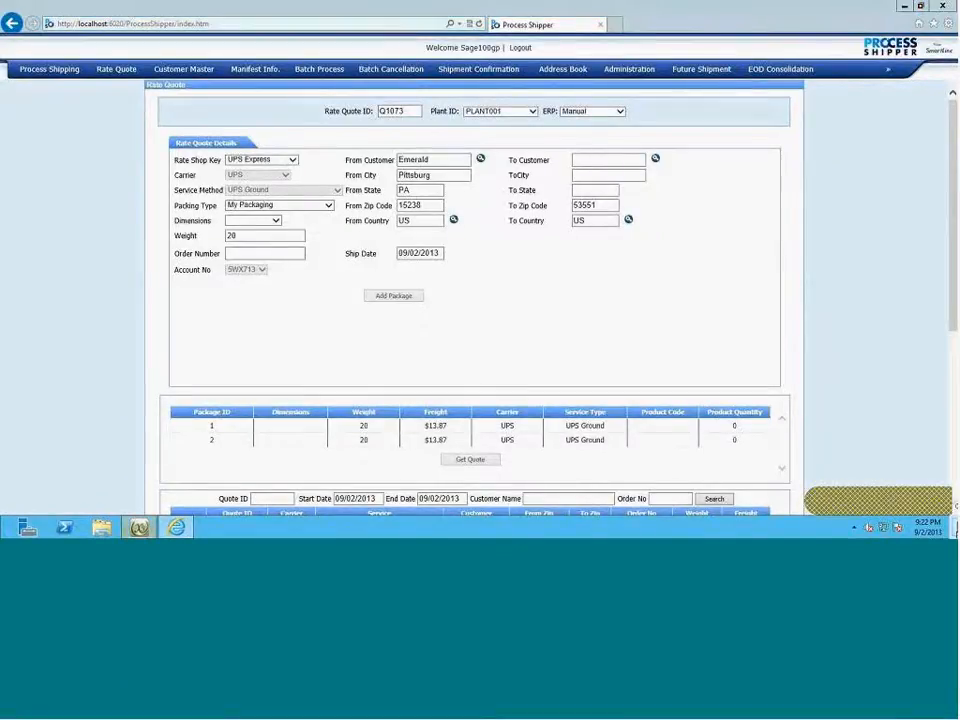
# - Switch back to Sage ERP X3 and create the prepared sales order
pyautogui.click(139, 527)
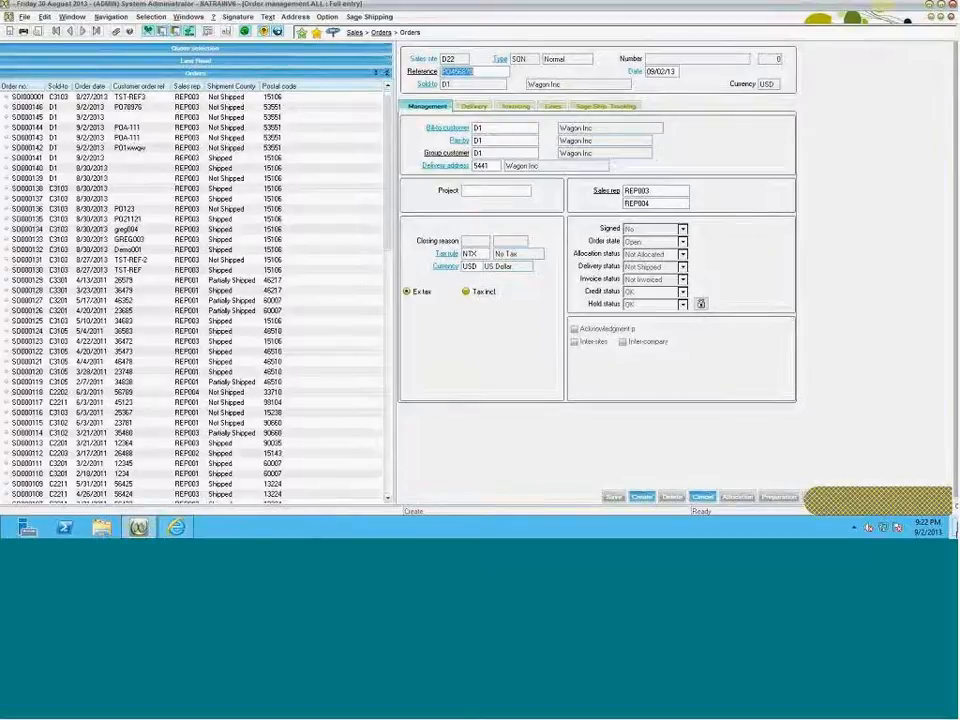
pyautogui.click(642, 497)
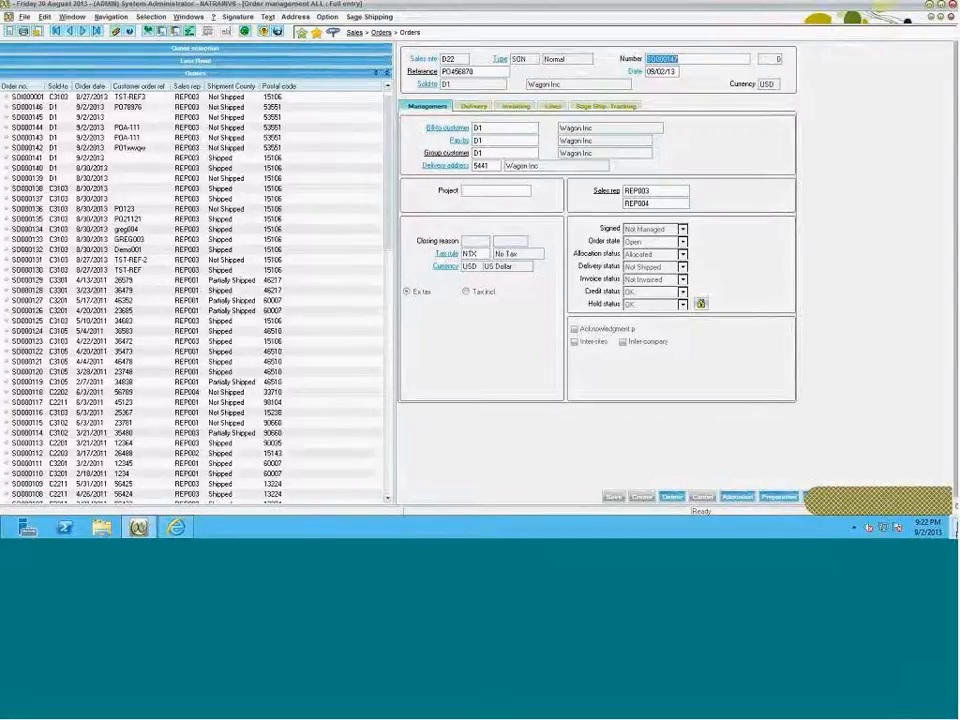
# - Load the newly created sales order into the Process Shipping page of Process Shipper
pyautogui.press('Escape')
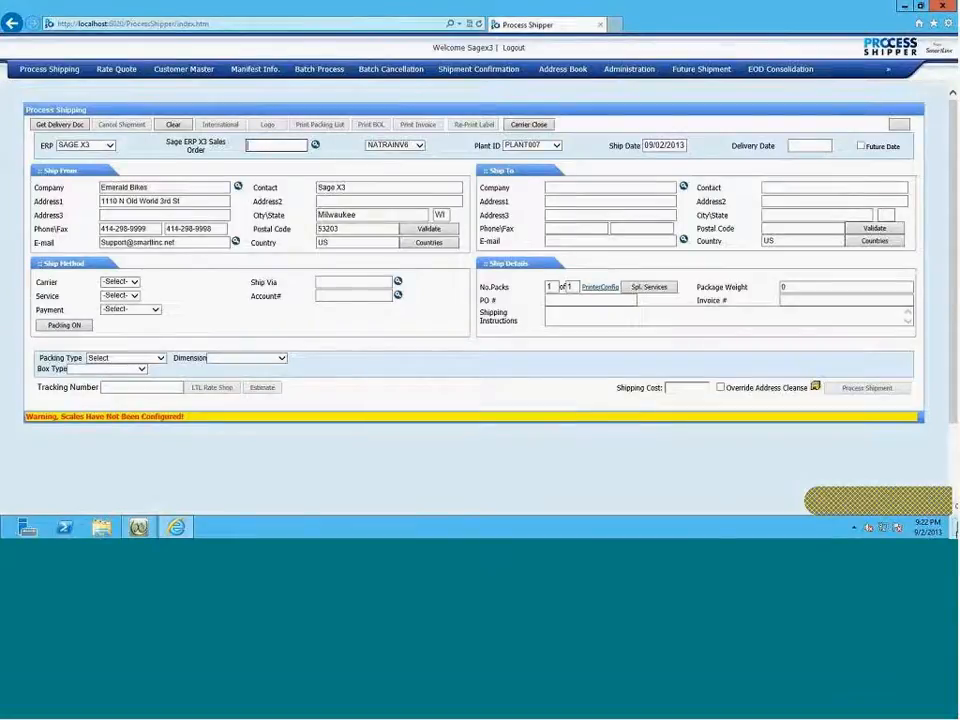
pyautogui.write('SO000147')
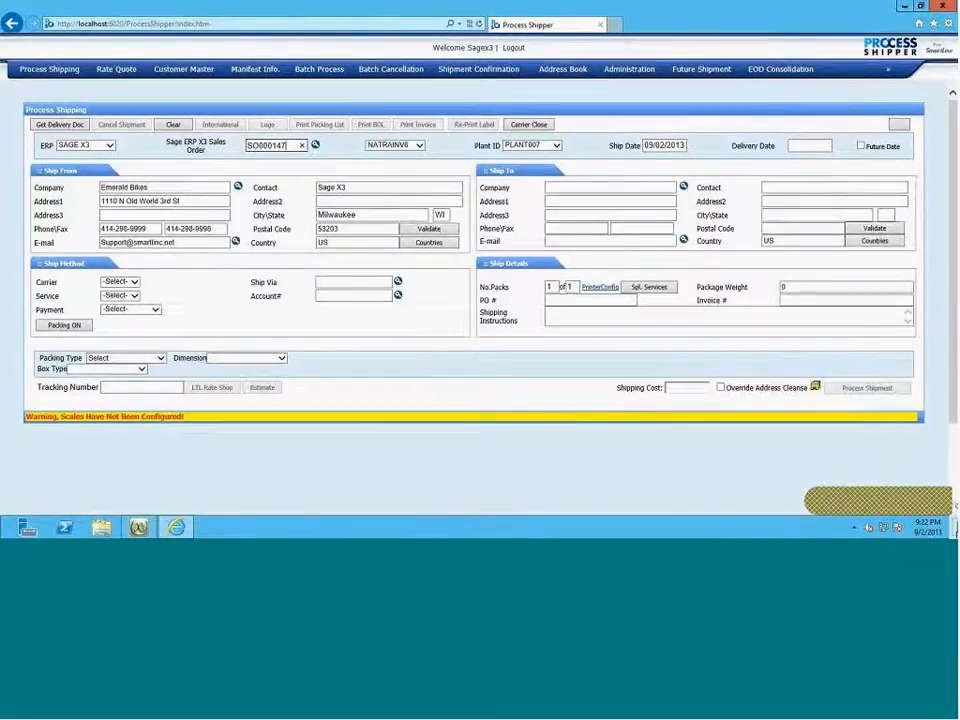
pyautogui.press('Return')
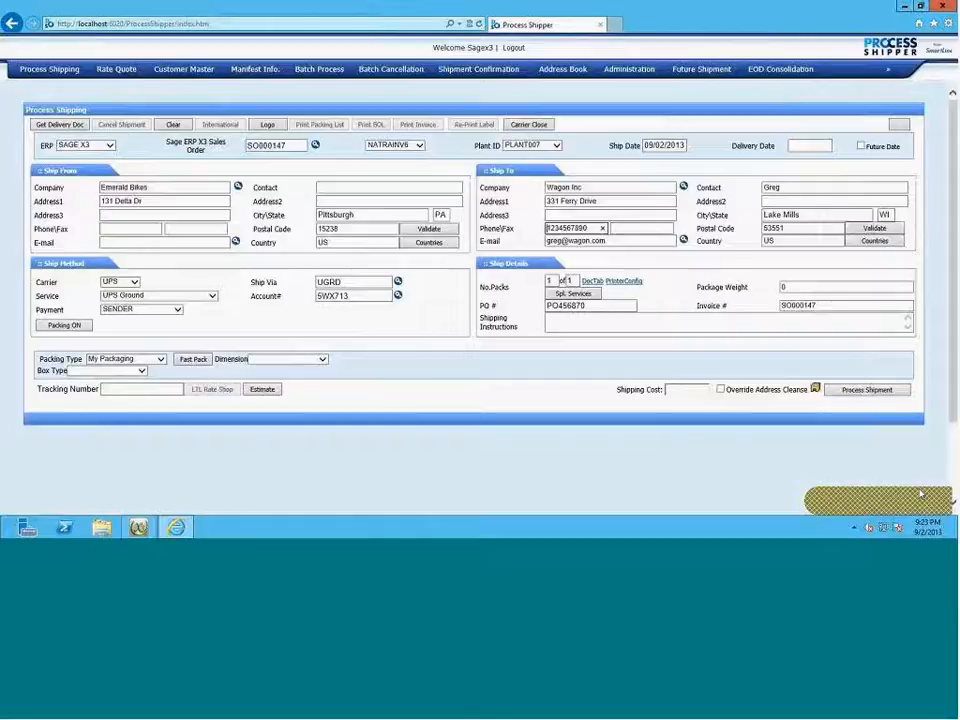
# - Set up the shipment as two packs and process the first package with a weight of 20
pyautogui.click(840, 287)
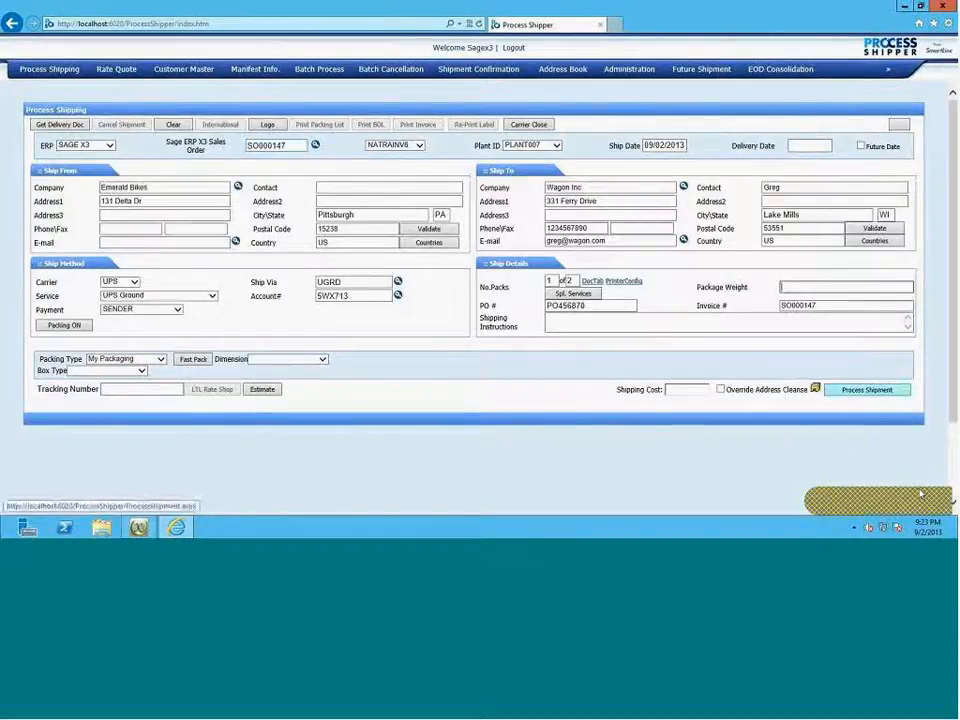
pyautogui.write('20')
pyautogui.click(867, 390)
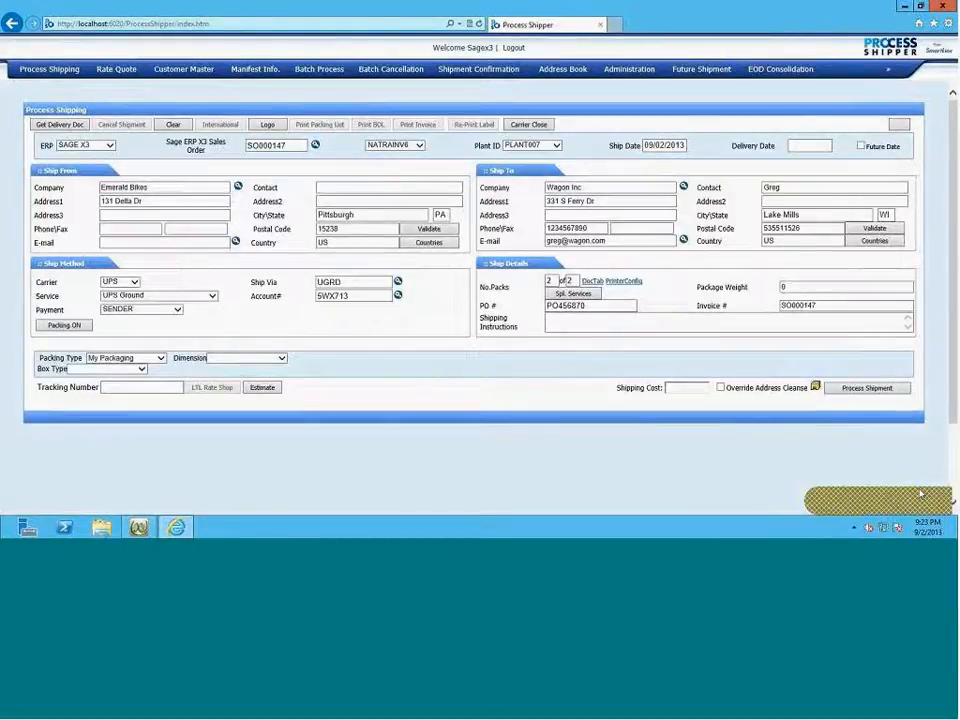
# - Set the second package's weight to 20 and process it to produce the UPS Ground labels
pyautogui.press('BackSpace')
pyautogui.write('20')
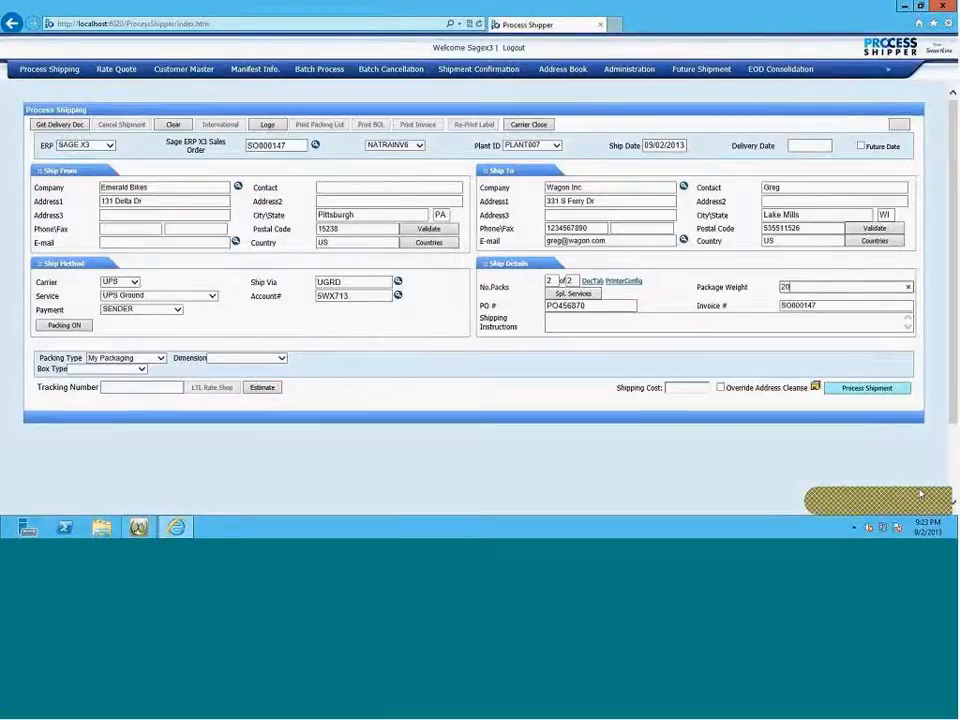
pyautogui.click(867, 388)
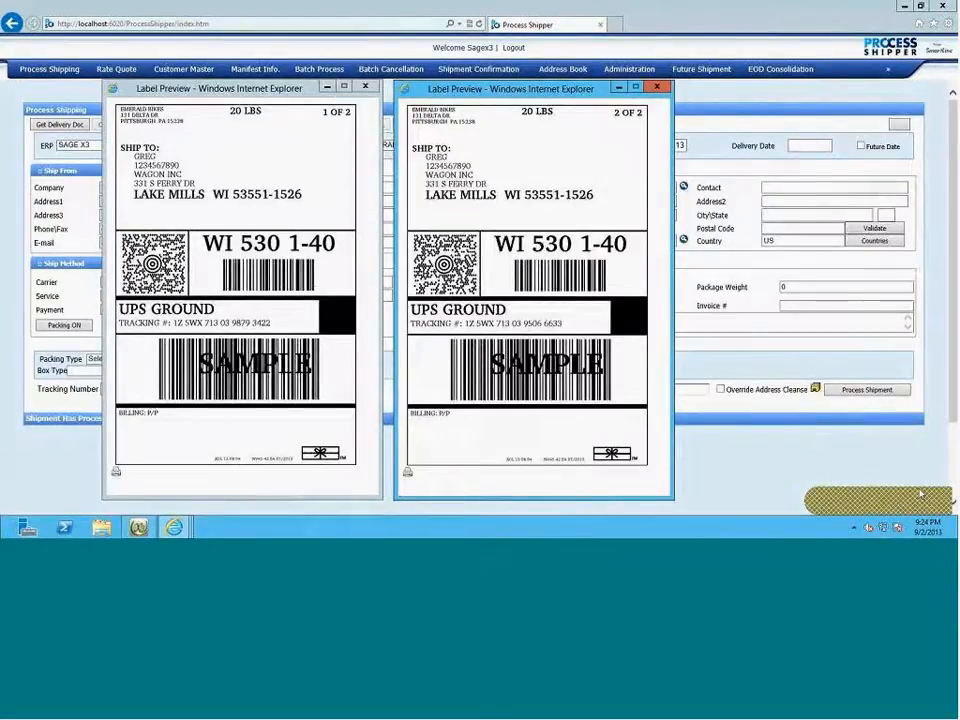
# - Switch to Sage ERP X3, open order management with Full entry, and examine the shipped order's invoicing and shipment tracking details
pyautogui.hotkey('alt', 'Tab')
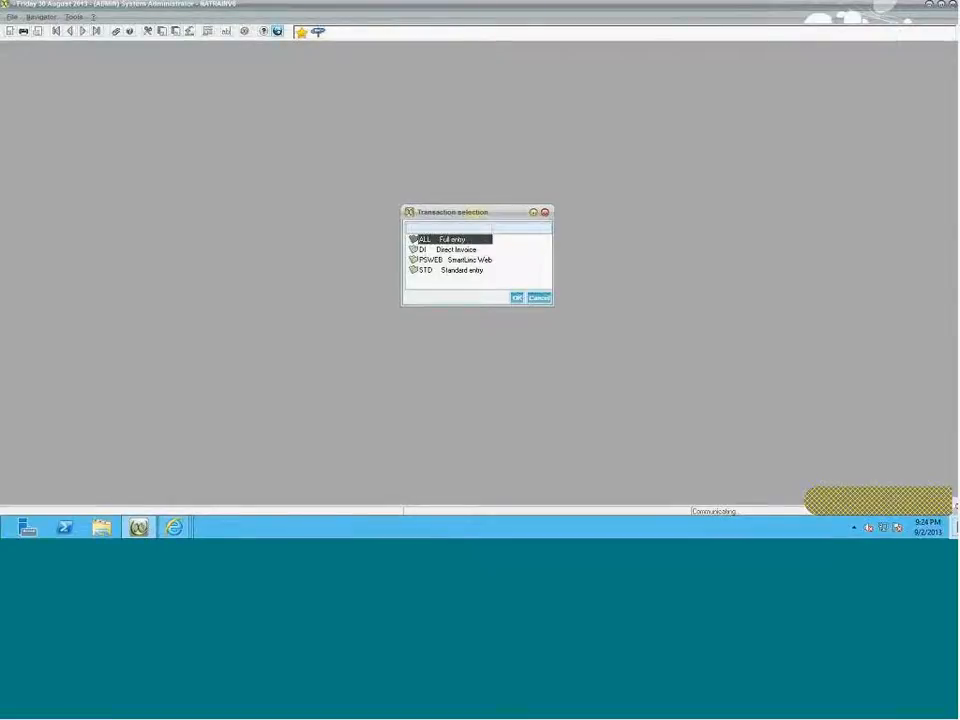
pyautogui.press('Return')
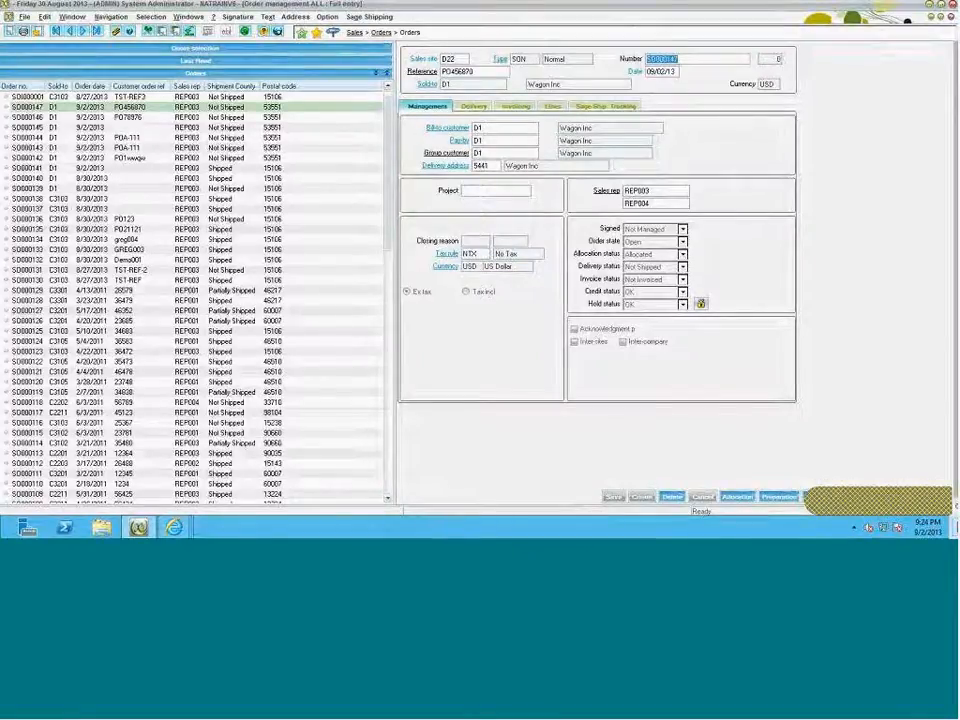
pyautogui.click(516, 106)
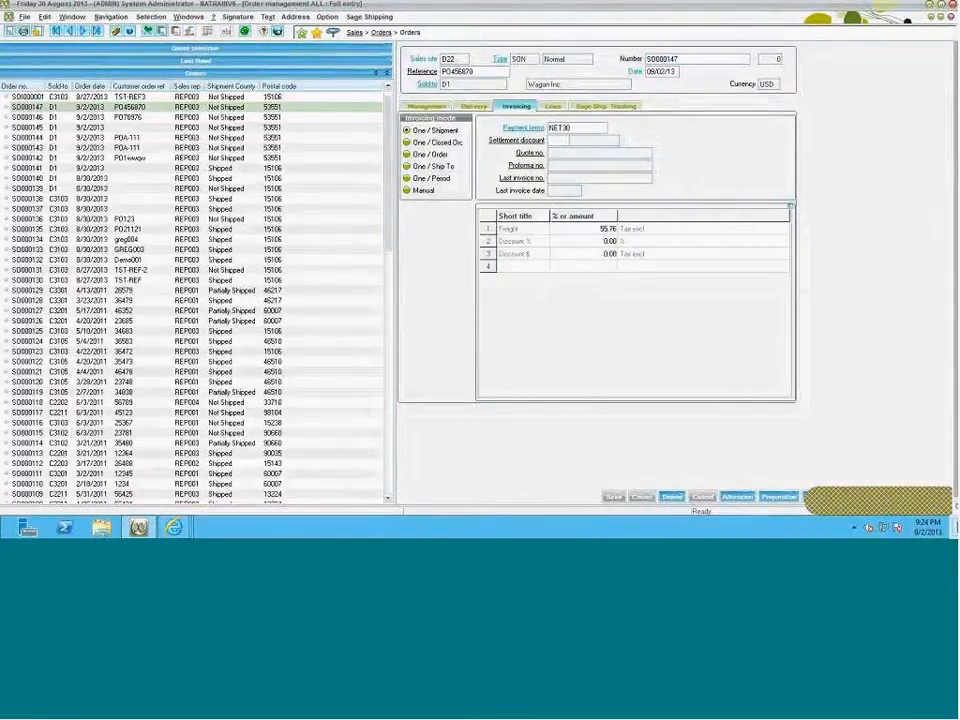
pyautogui.click(606, 106)
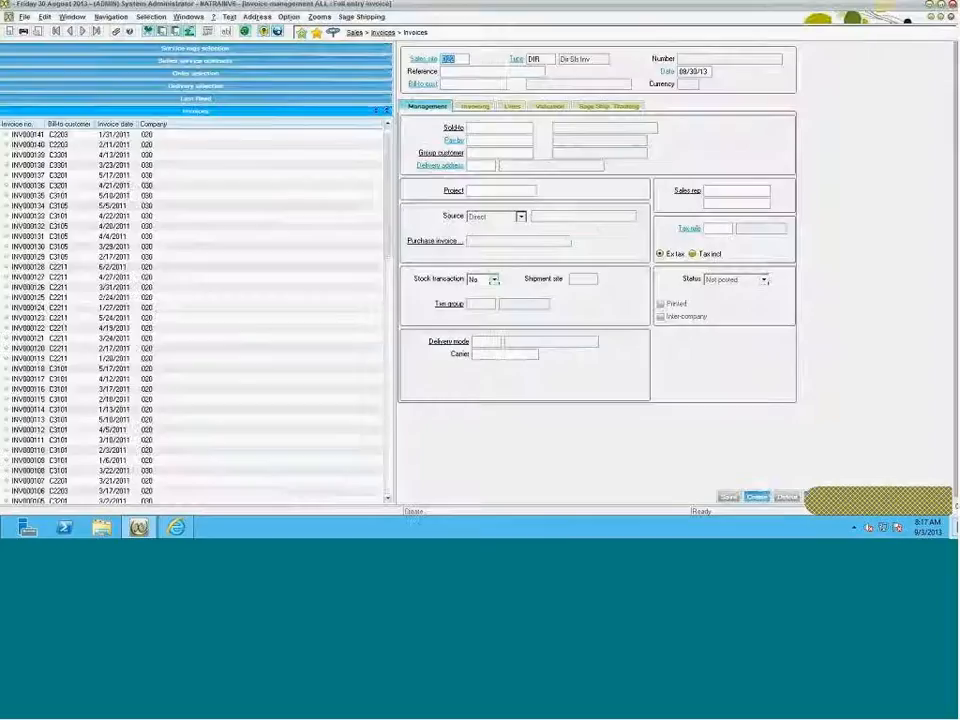
# - Fill in the new direct invoice's header with the purchase order reference and Wagon Inc as the bill-to customer
pyautogui.press('Tab')
pyautogui.write('PO34654')
pyautogui.press('Tab')
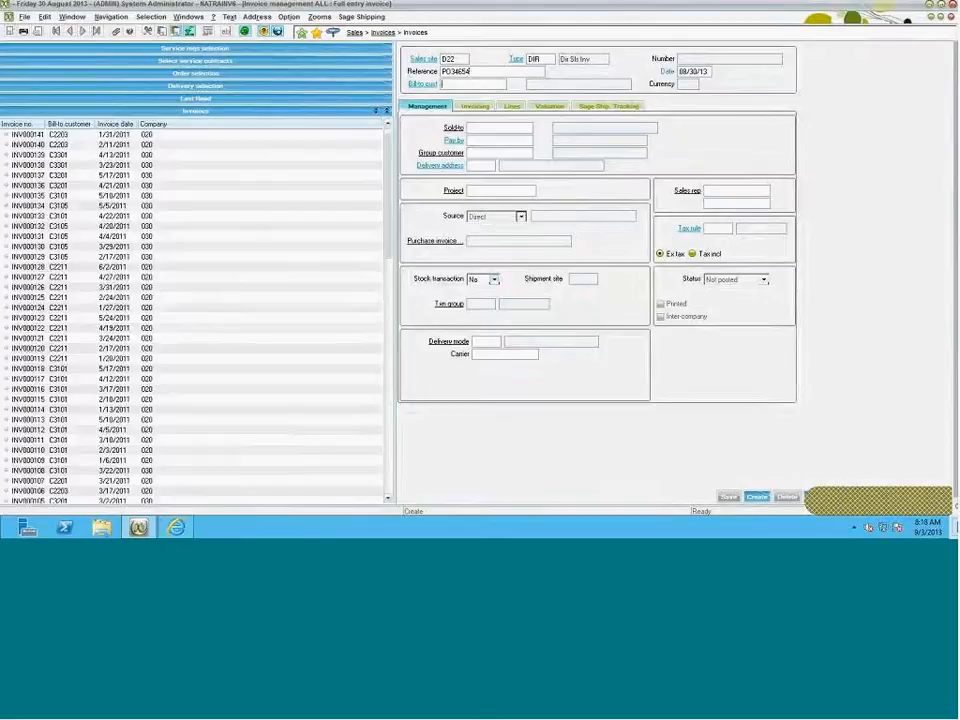
pyautogui.write('D1')
pyautogui.press('Tab')
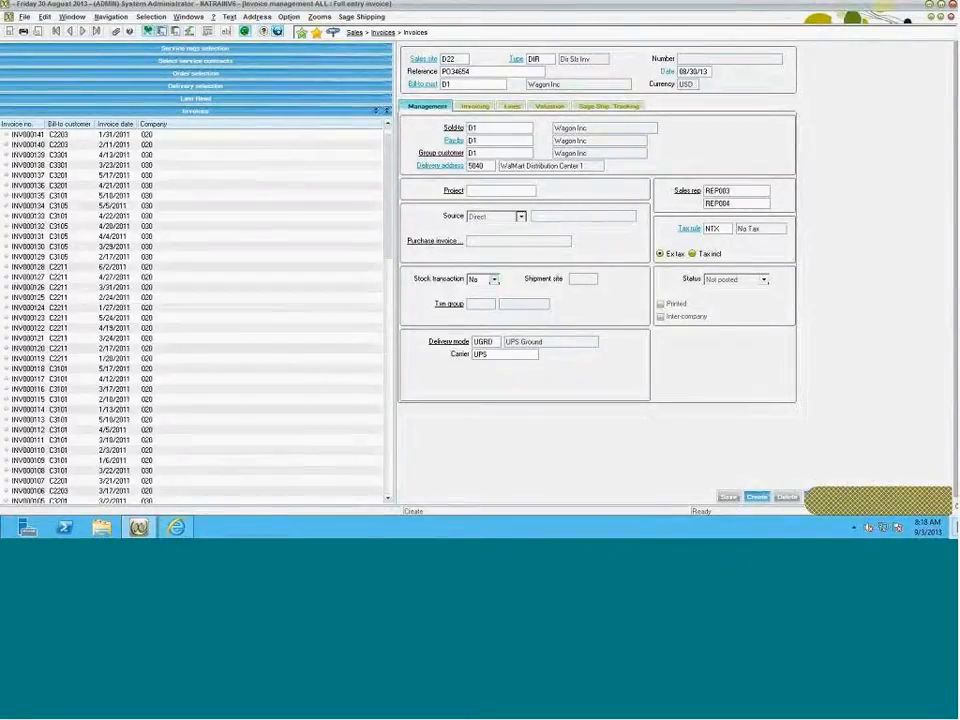
# - Add an invoice line for product WA101 with an invoiced quantity of 1
pyautogui.click(512, 106)
pyautogui.click(456, 140)
pyautogui.write('wa')
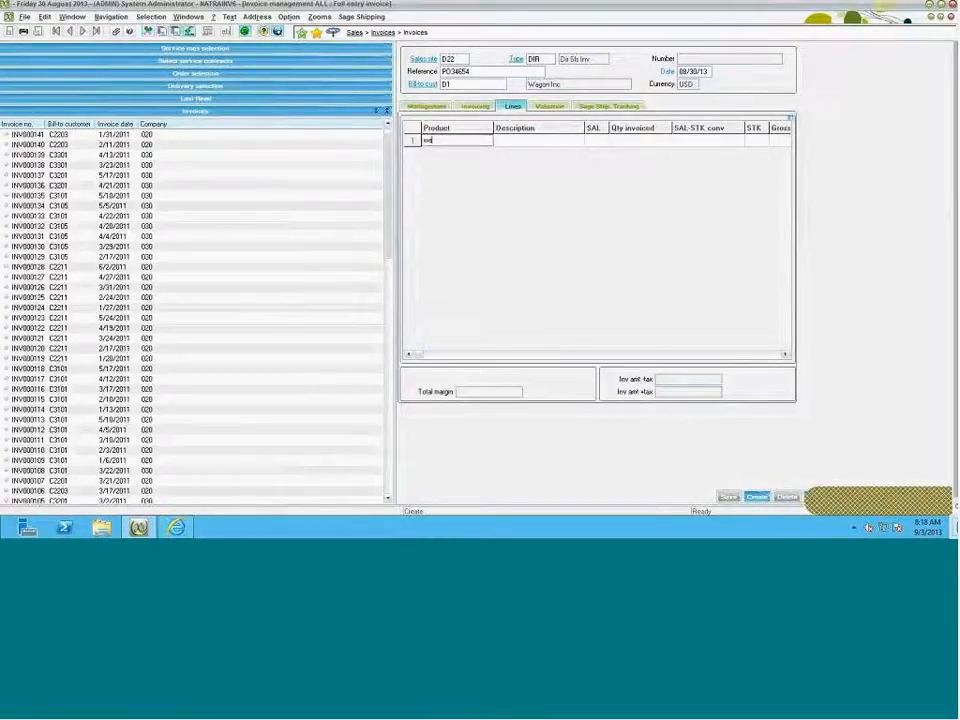
pyautogui.write('101')
pyautogui.press('Tab')
pyautogui.press('Tab')
pyautogui.press('Tab')
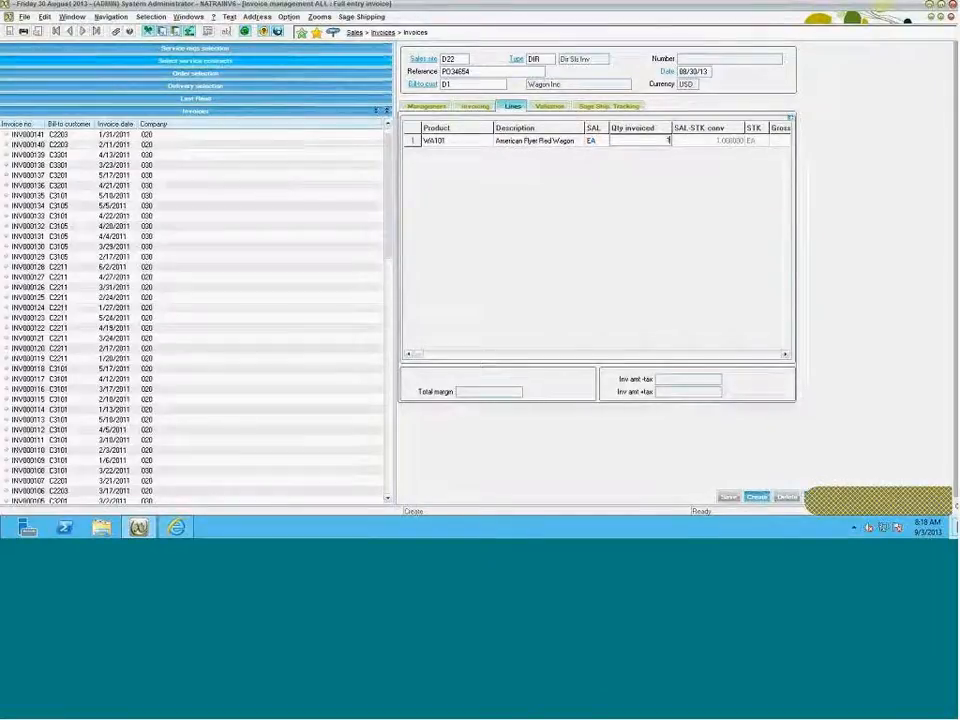
# - In the invoice's Sage Shipping Options, set the billing option to 1 (Shipper) and prepaid freight to No
pyautogui.click(427, 106)
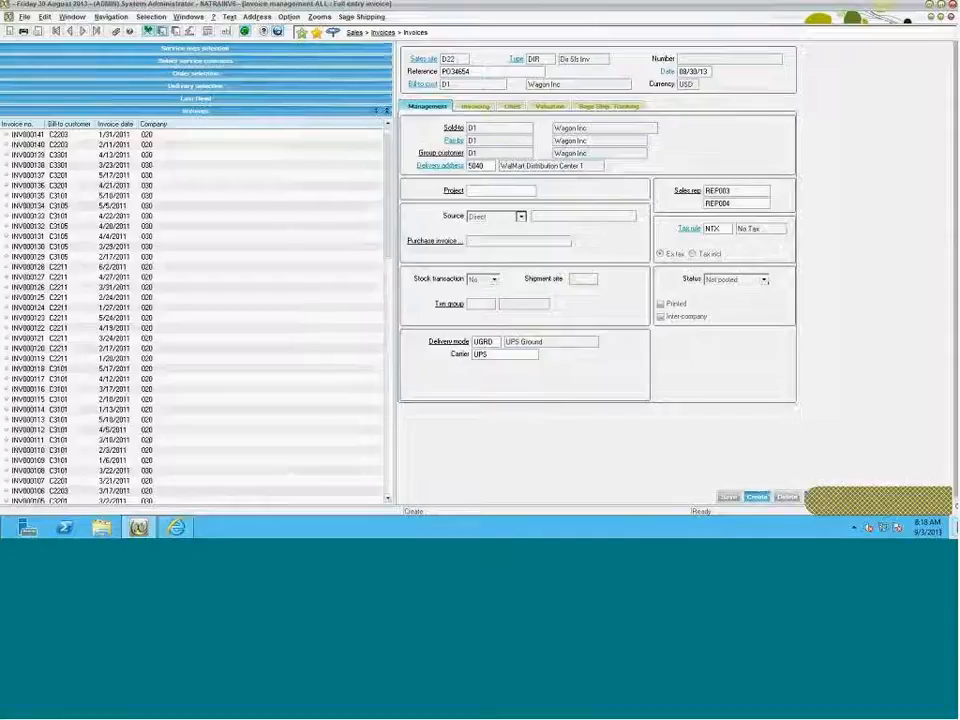
pyautogui.click(362, 17)
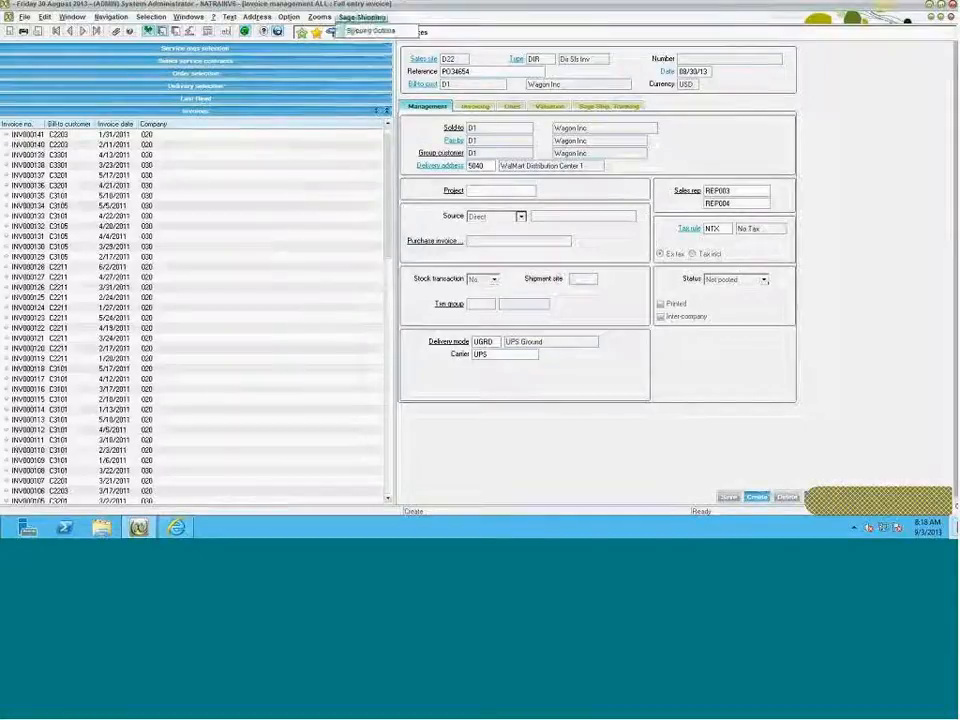
pyautogui.click(365, 30)
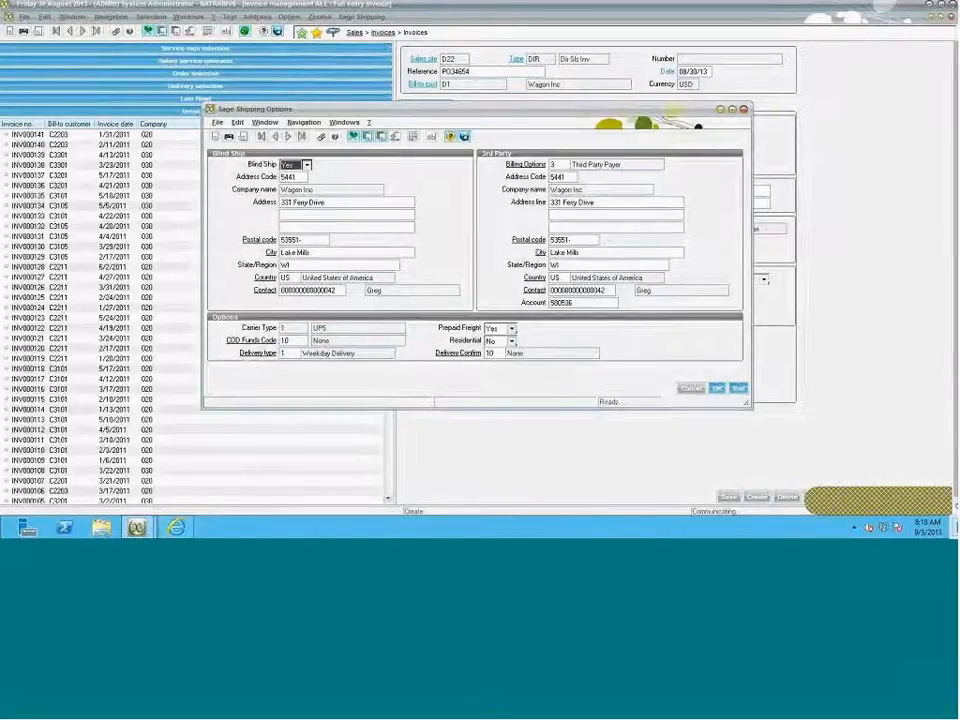
pyautogui.click(557, 165)
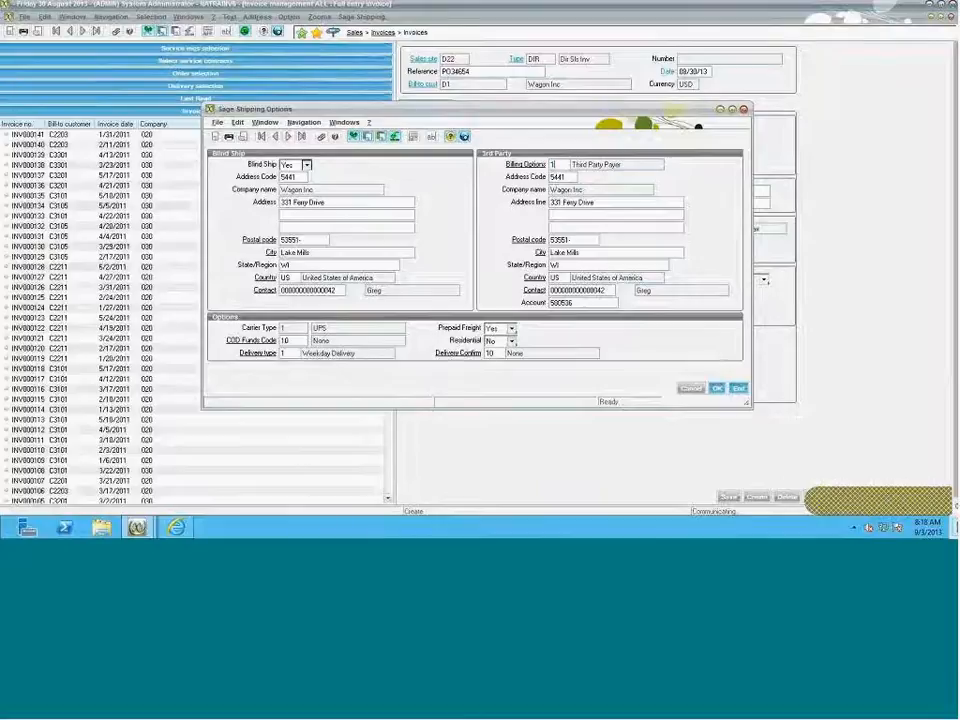
pyautogui.write('1')
pyautogui.press('Tab')
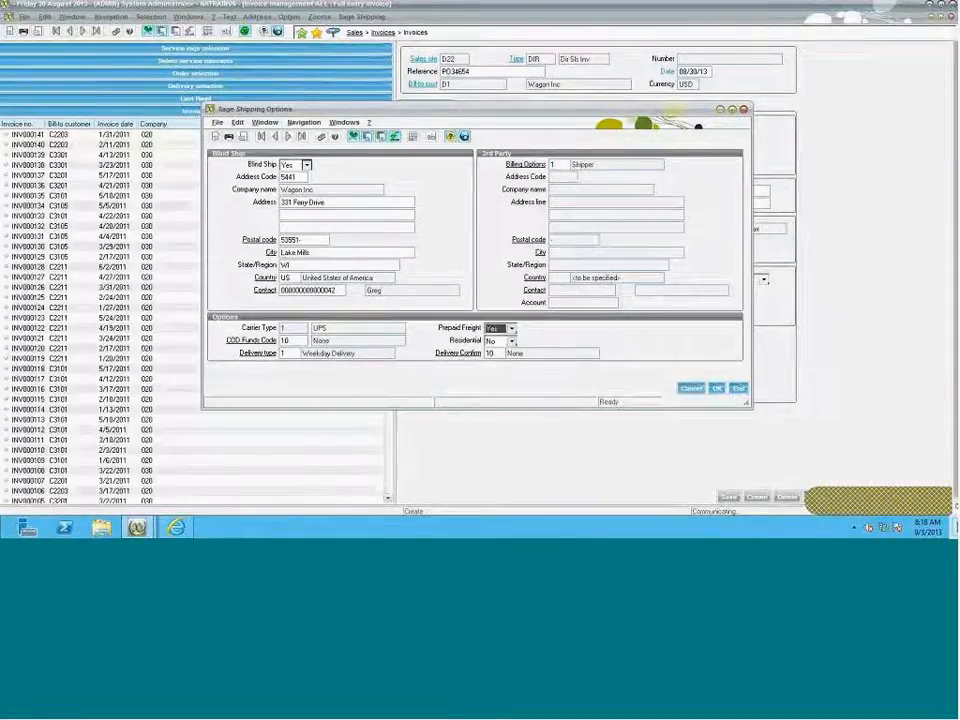
pyautogui.press('Tab')
pyautogui.hotkey('alt', 'Down')
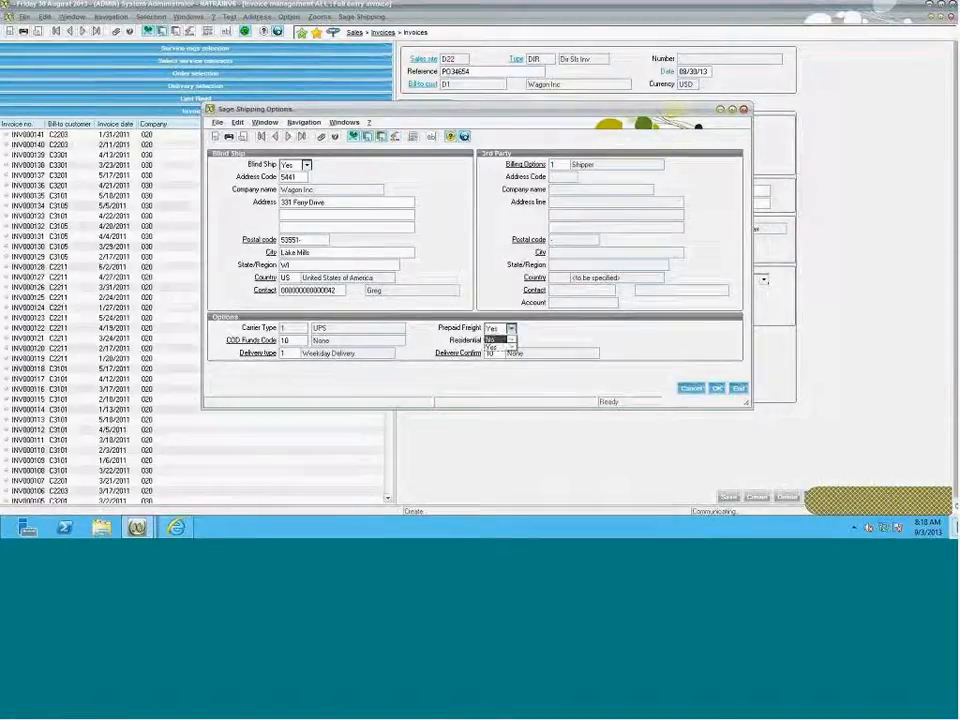
pyautogui.press('Return')
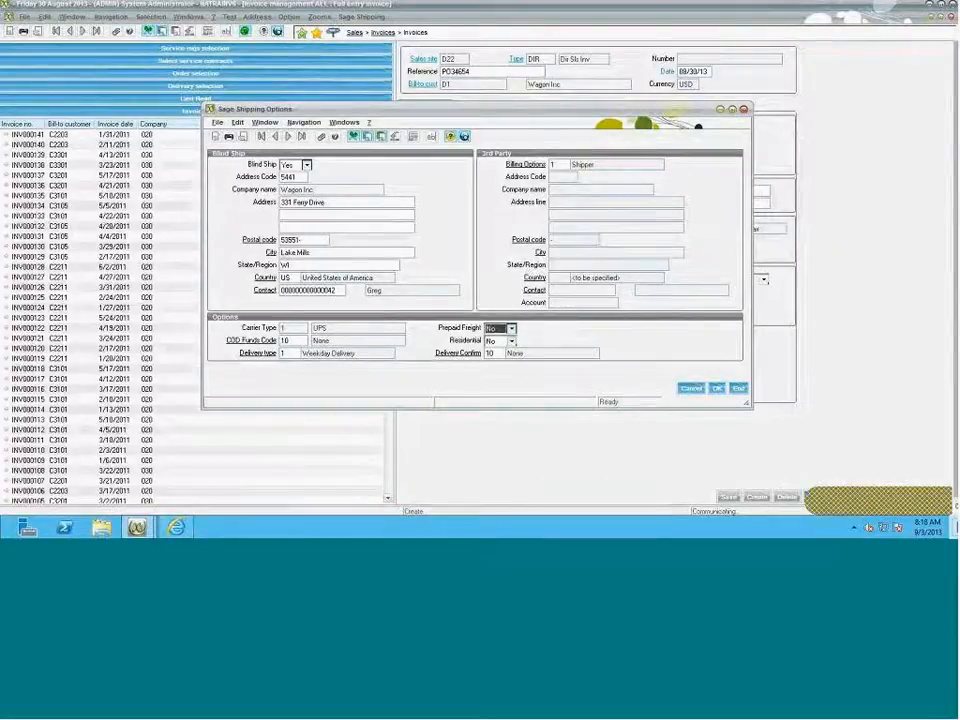
pyautogui.press('Return')
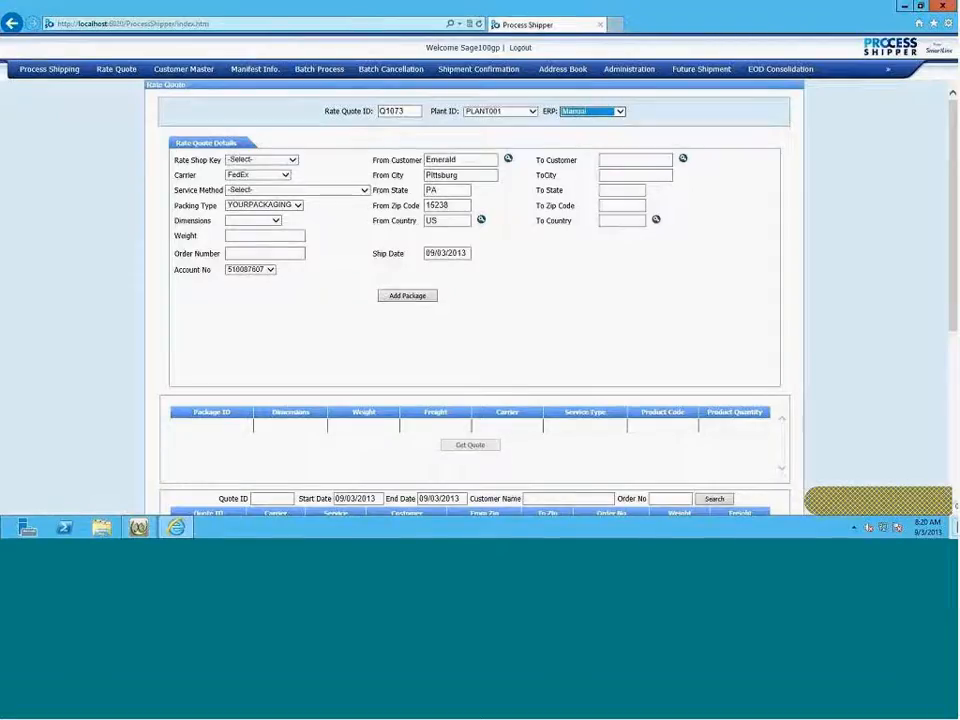
# - Set up a manual rate quote in Process Shipper with rate shop key UPS Express, destination zip code 53551 and country US
pyautogui.click(292, 160)
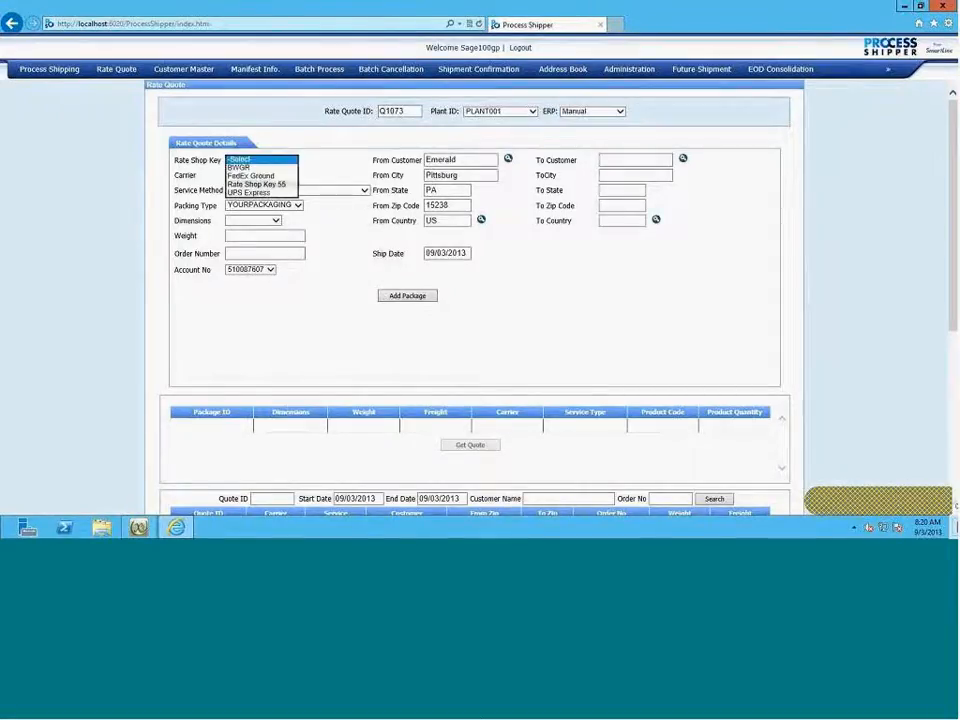
pyautogui.click(250, 192)
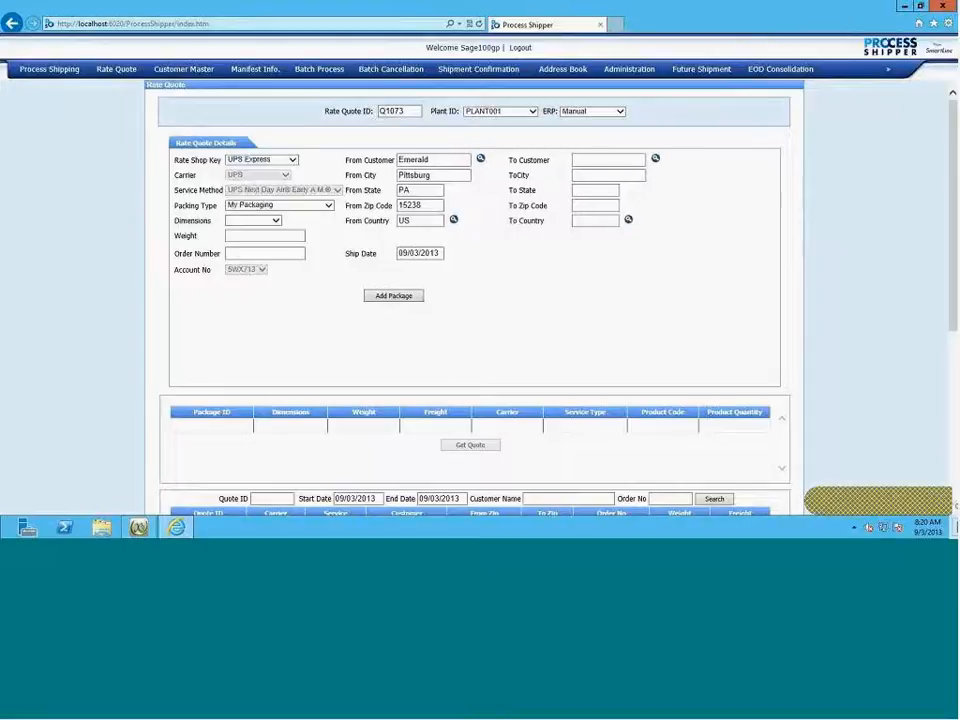
pyautogui.click(595, 205)
pyautogui.write('53551')
pyautogui.press('Tab')
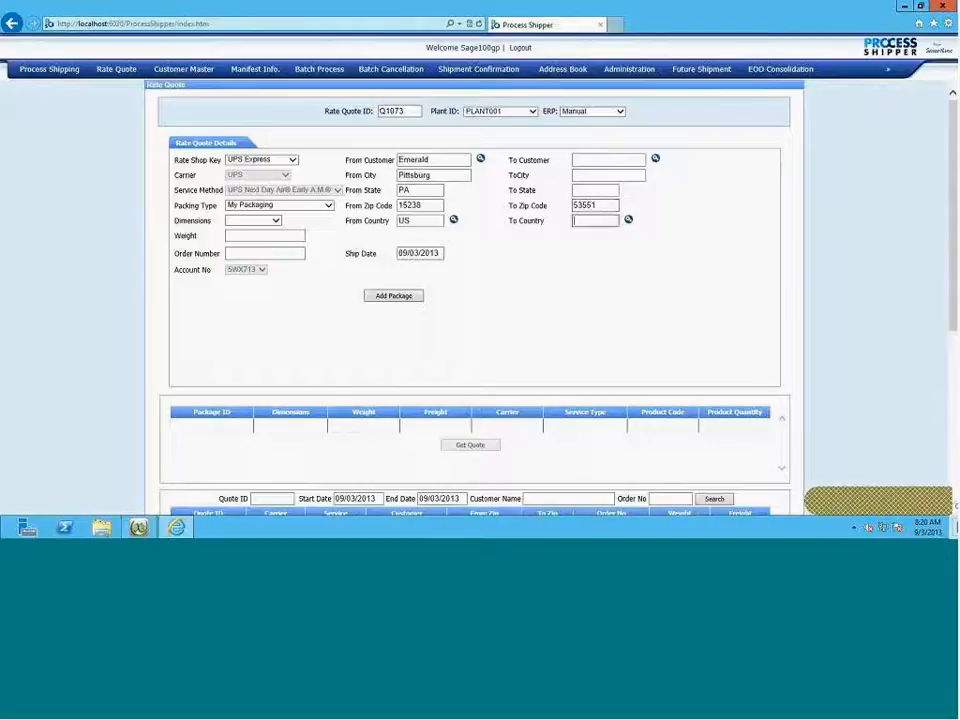
pyautogui.write('US')
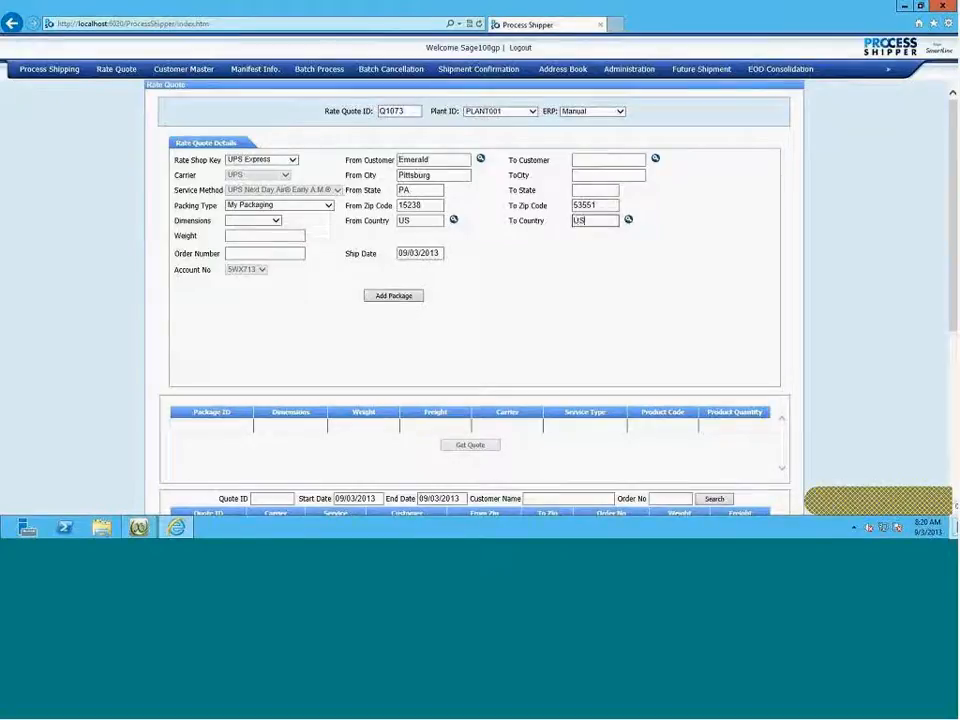
# - Add a package with a weight of 20 to the rate quote and get its freight quote
pyautogui.click(262, 236)
pyautogui.write('20')
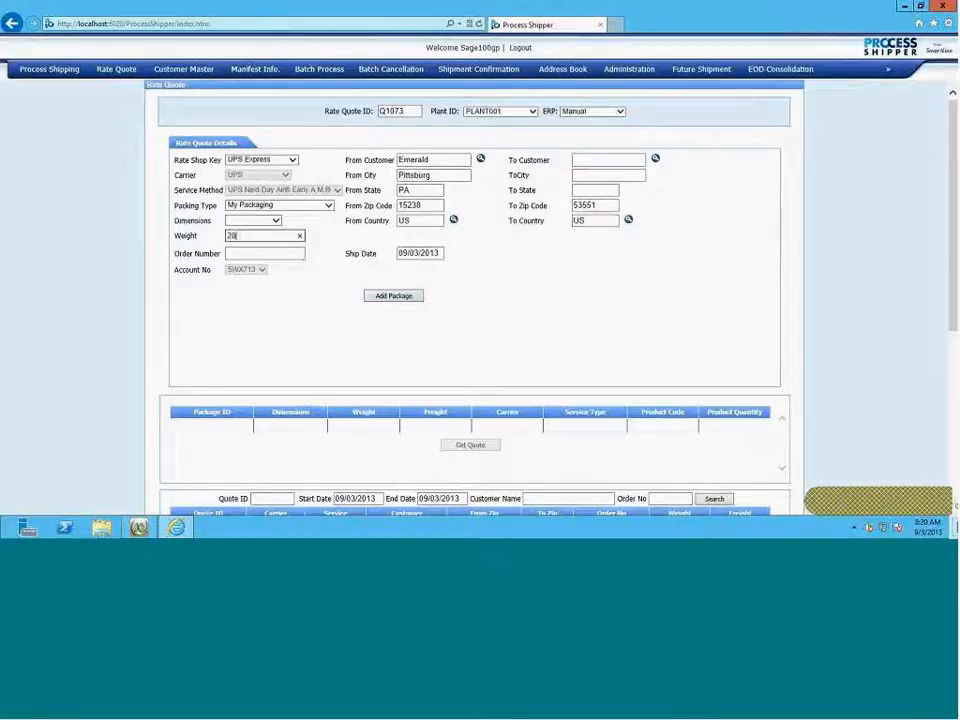
pyautogui.click(393, 296)
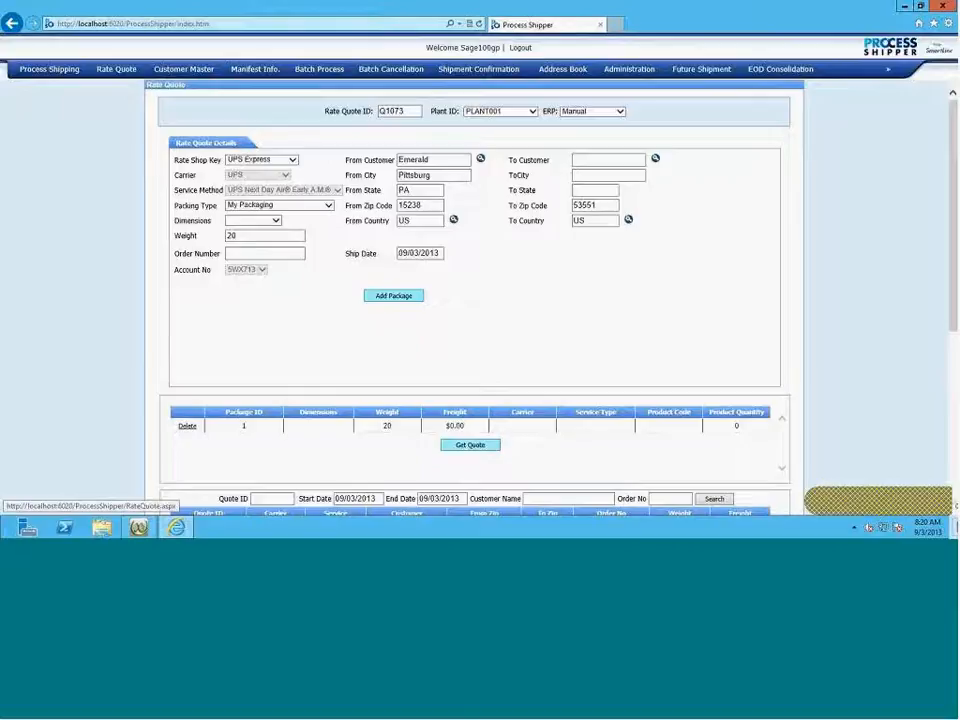
pyautogui.click(470, 445)
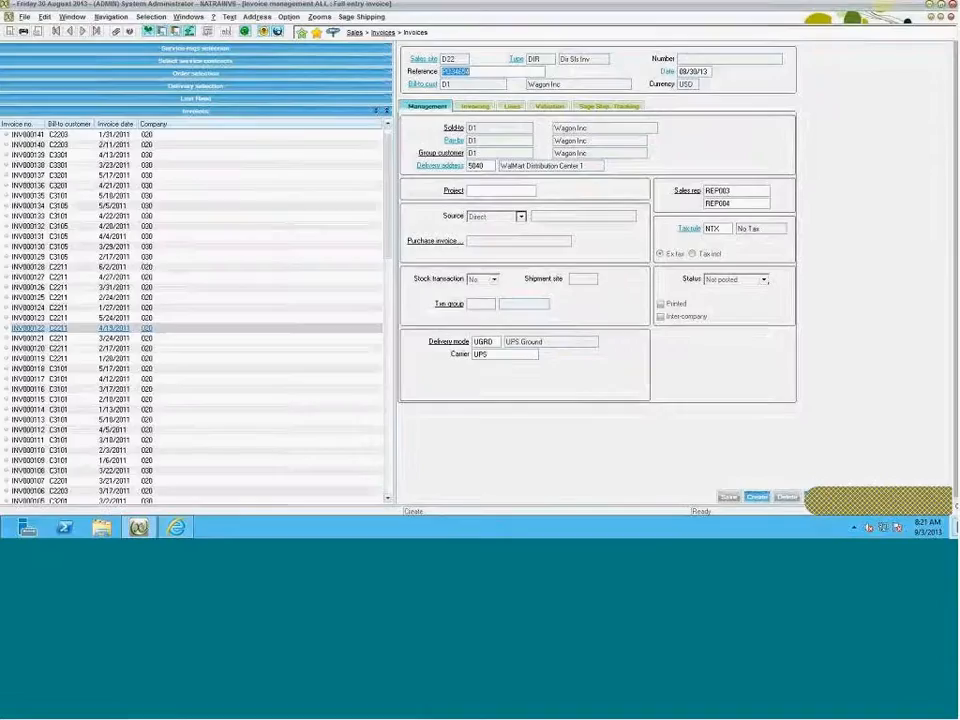
# - Create the prepared invoice in Sage ERP X3 and load it by its number into the Process Shipping page of Process Shipper
pyautogui.click(757, 497)
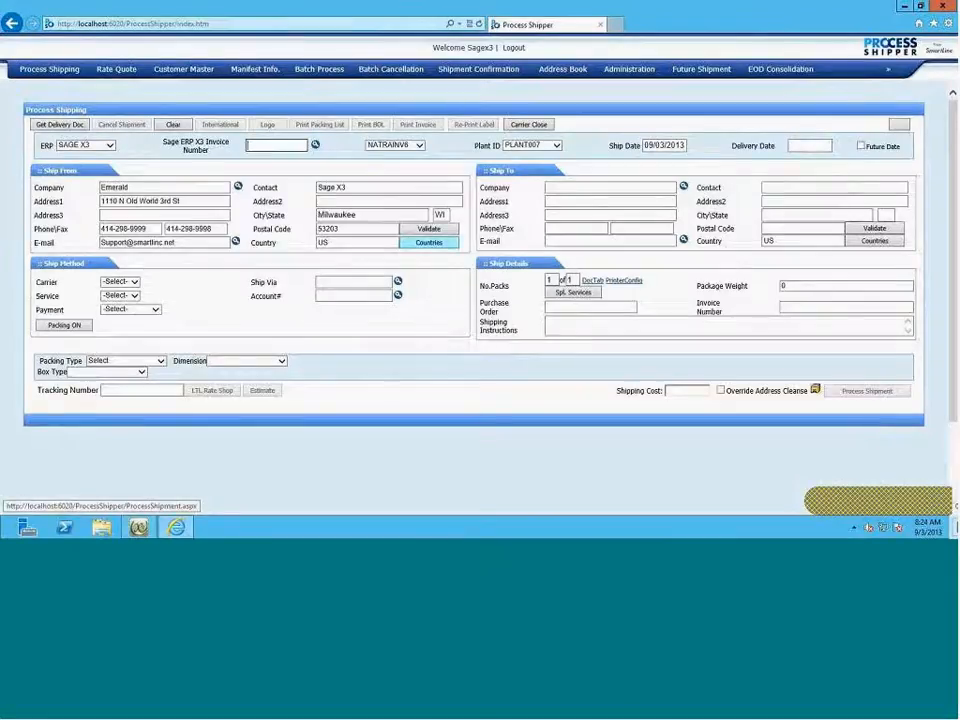
pyautogui.write('DIR000004')
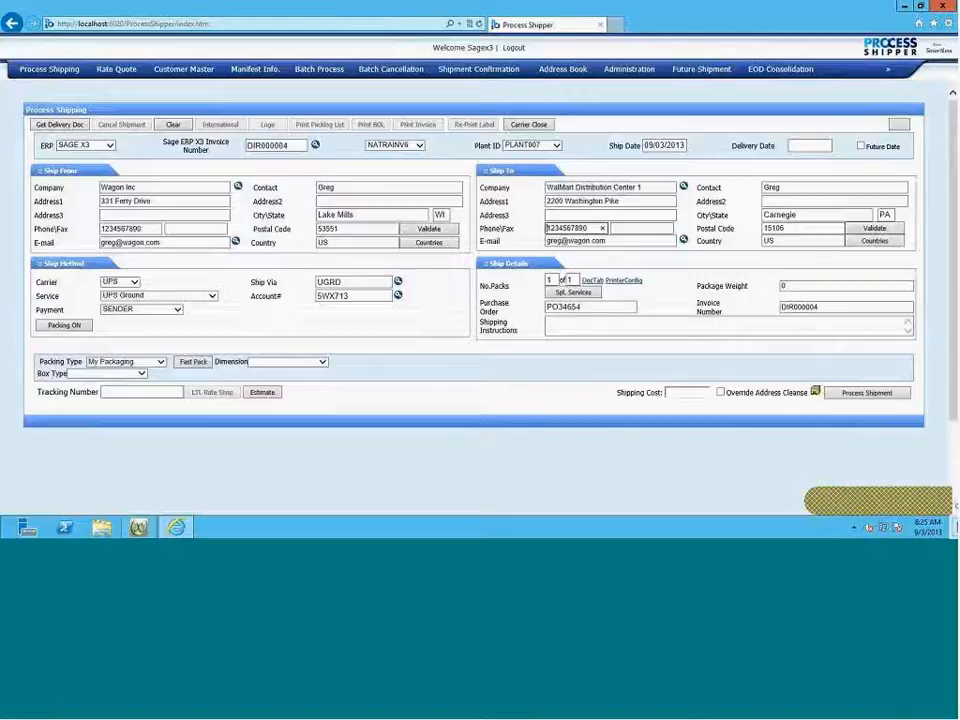
# - Examine the loaded shipment's ship-from and ship-to companies, recipient e-mail, ship via, purchase order and invoice number
pyautogui.click(146, 188)
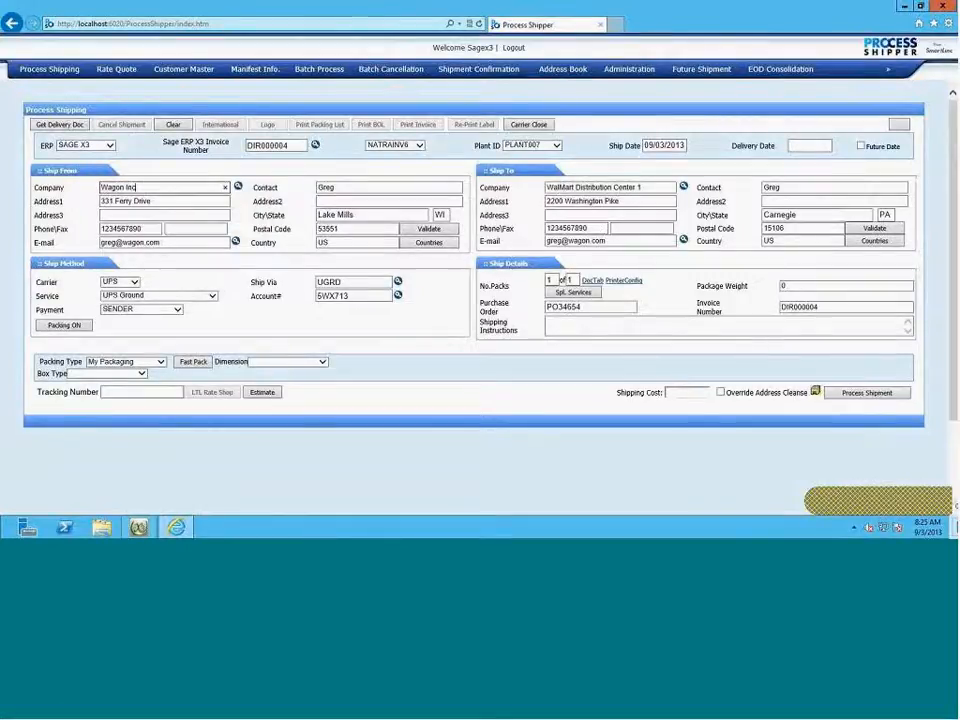
pyautogui.hotkey('ctrl', 'a')
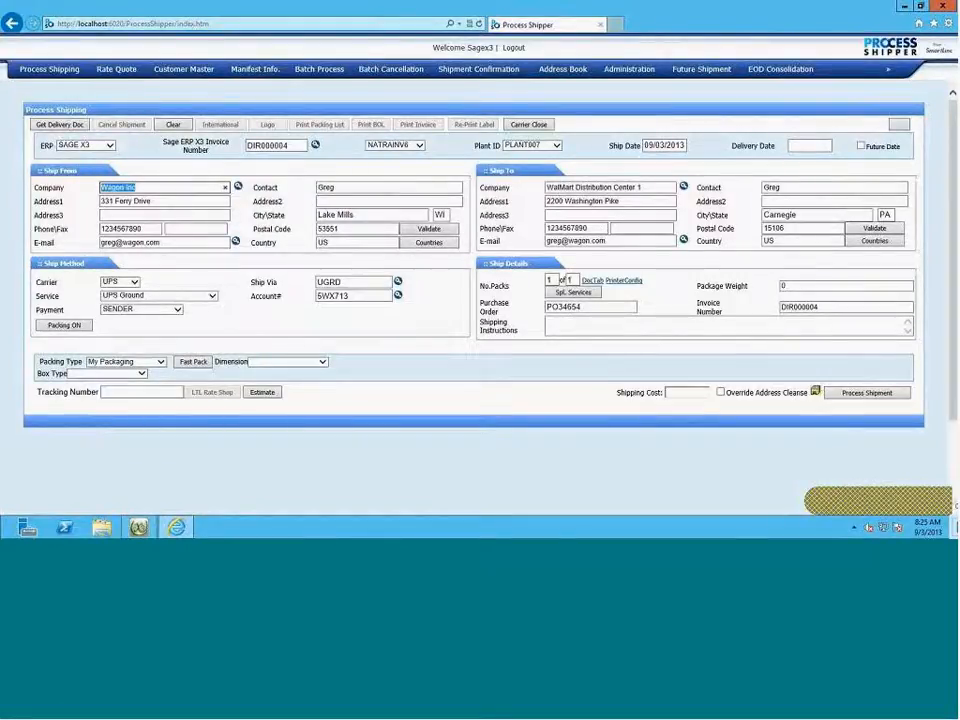
pyautogui.click(645, 188)
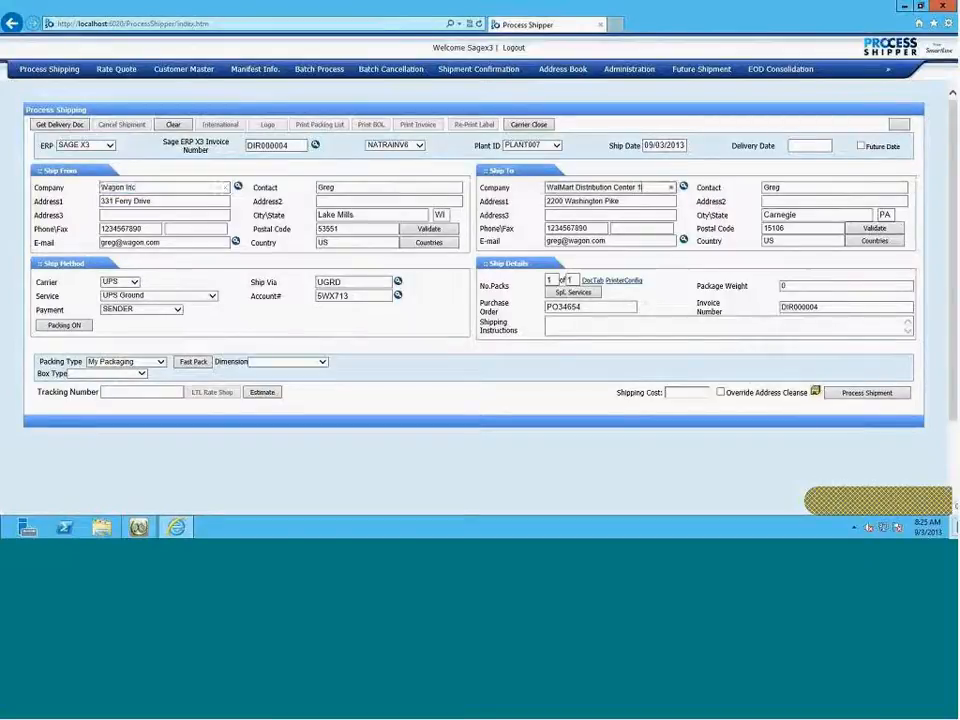
pyautogui.hotkey('ctrl', 'a')
pyautogui.moveTo(611, 241); pyautogui.dragTo(546, 241)
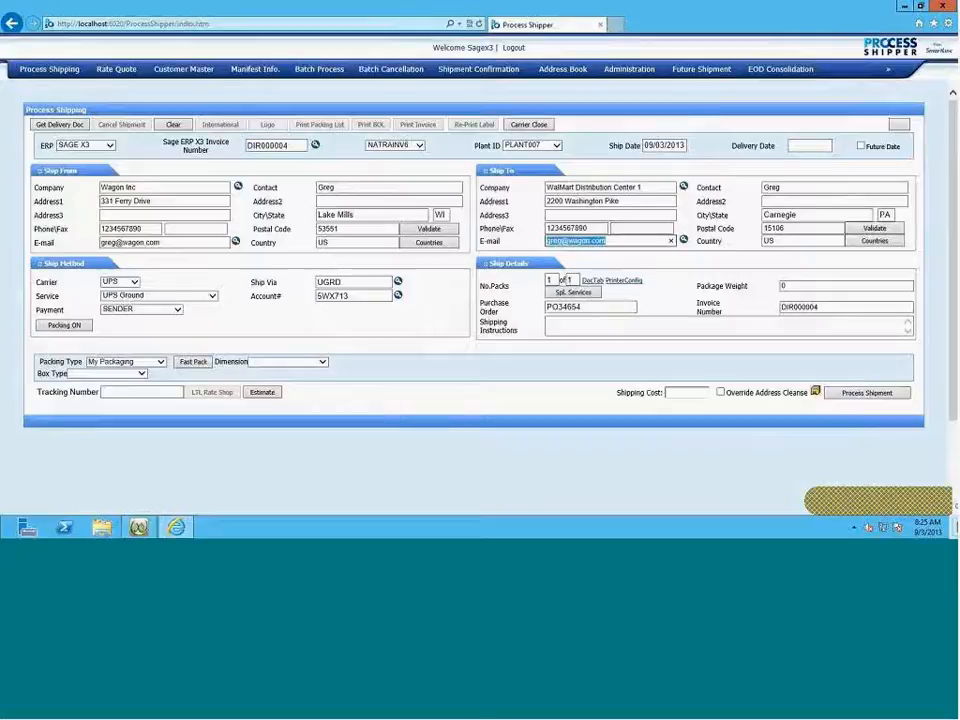
pyautogui.click(345, 282)
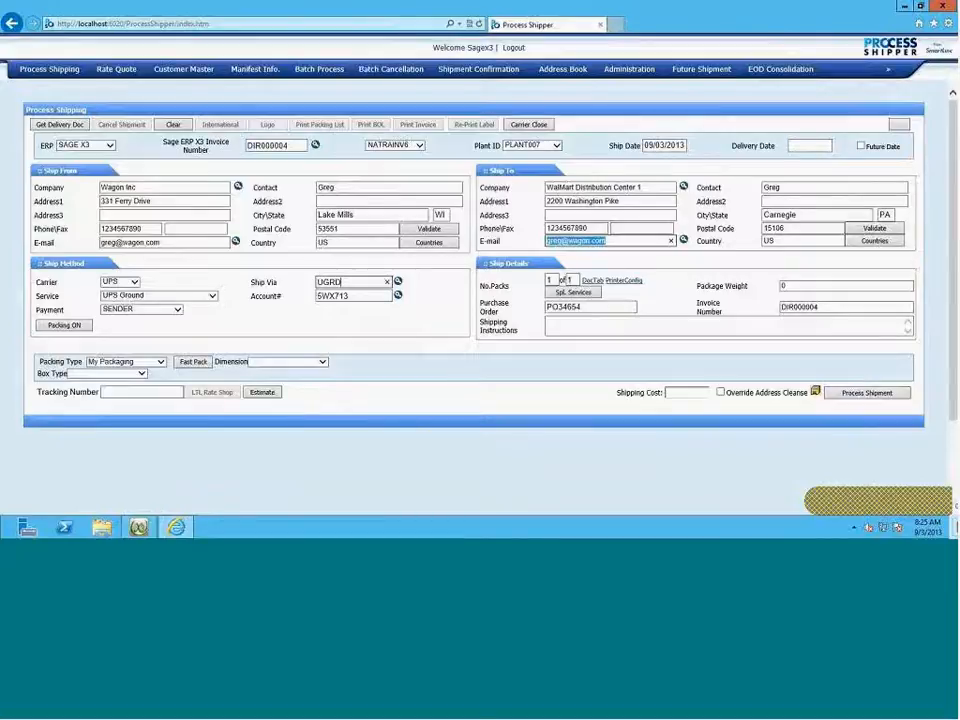
pyautogui.moveTo(342, 282); pyautogui.dragTo(317, 282)
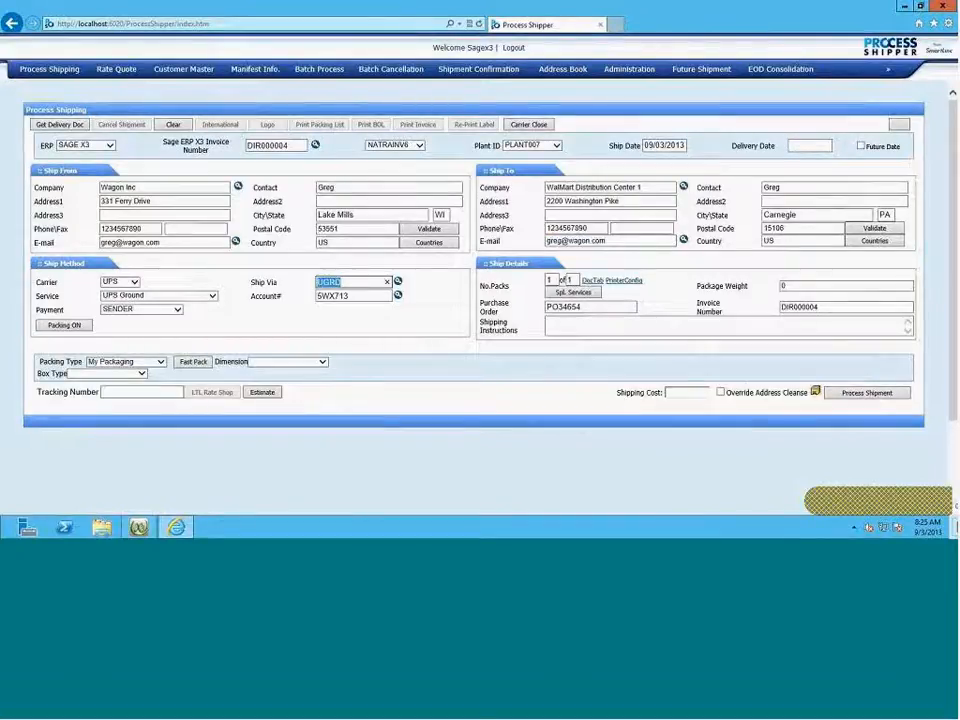
pyautogui.doubleClick(565, 307)
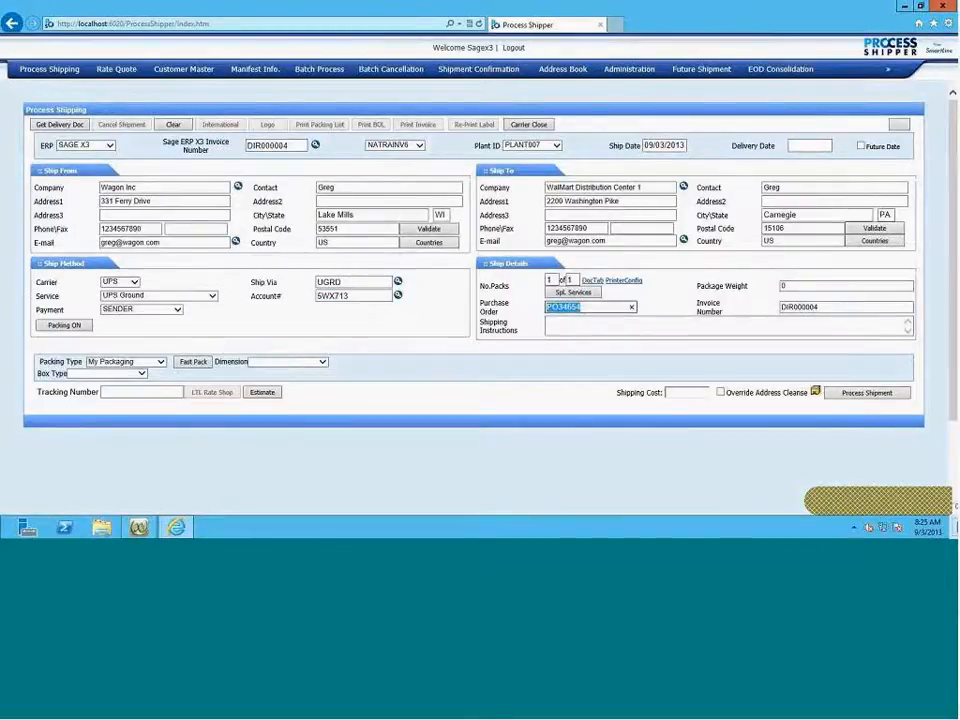
pyautogui.press('Tab')
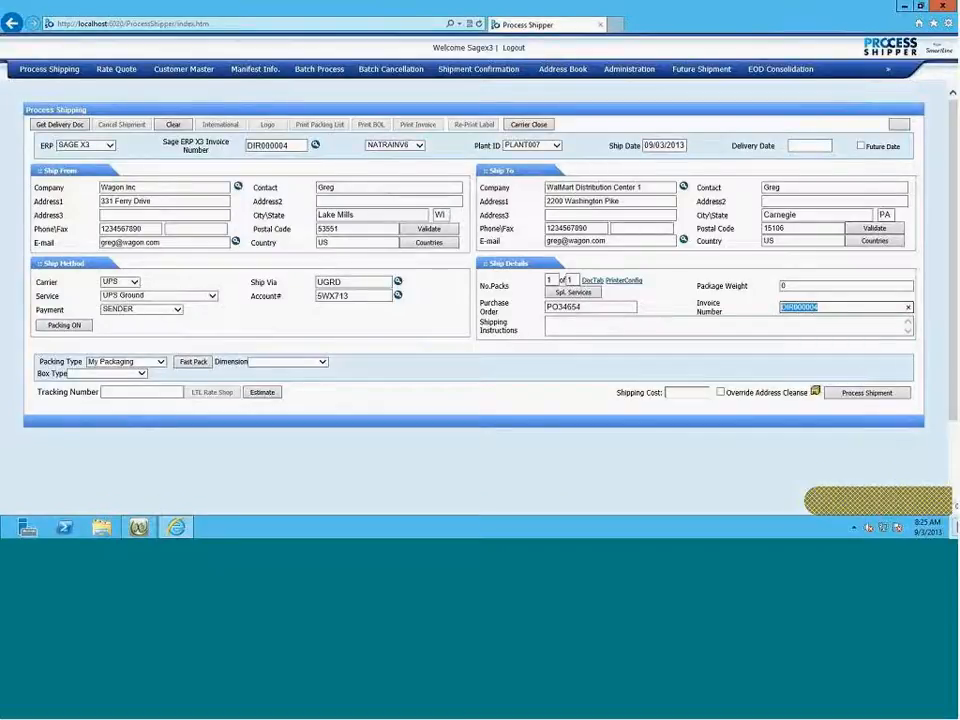
# - Set the package weight to 20 and process the invoice's shipment
pyautogui.press('Tab')
pyautogui.write('20')
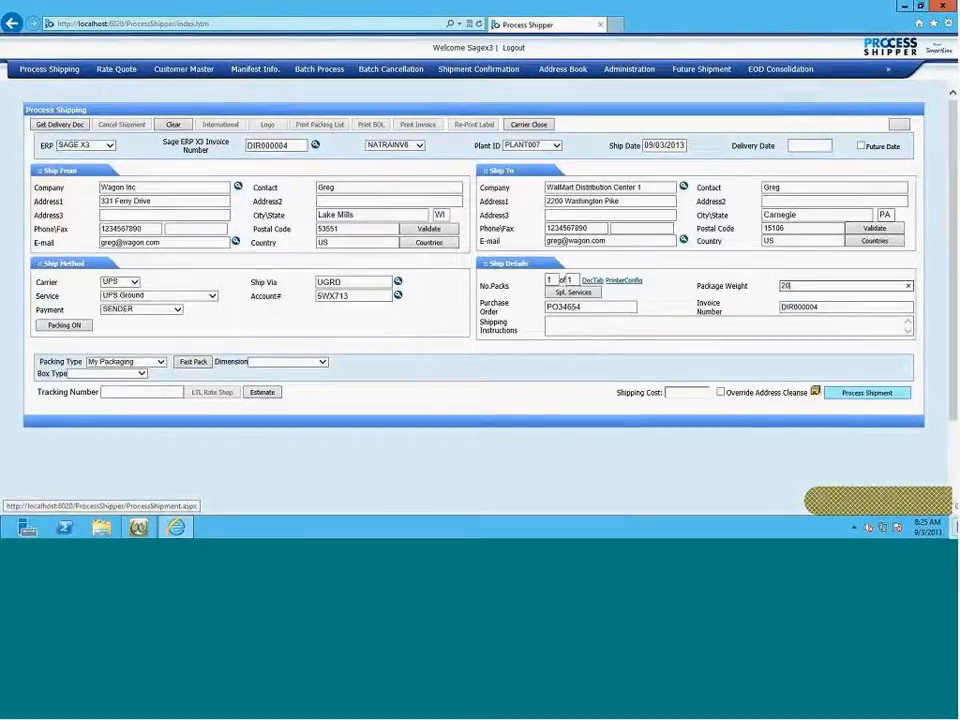
pyautogui.click(867, 393)
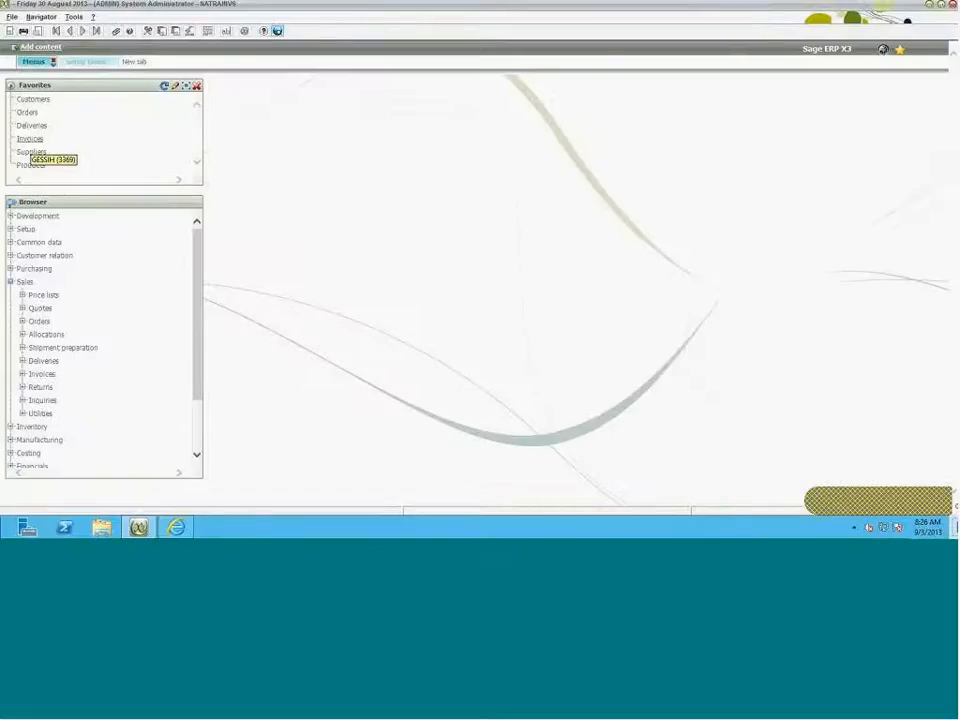
# - Switch to Sage ERP X3 and examine the shipped invoice's package tracking details and its freight charge
pyautogui.click(30, 139)
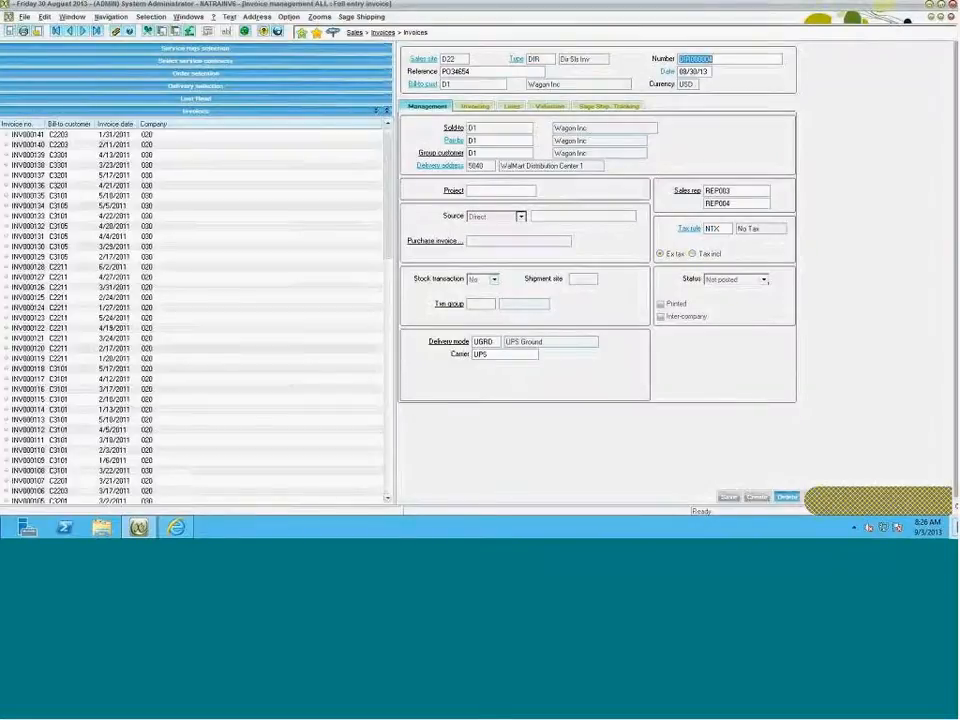
pyautogui.click(609, 106)
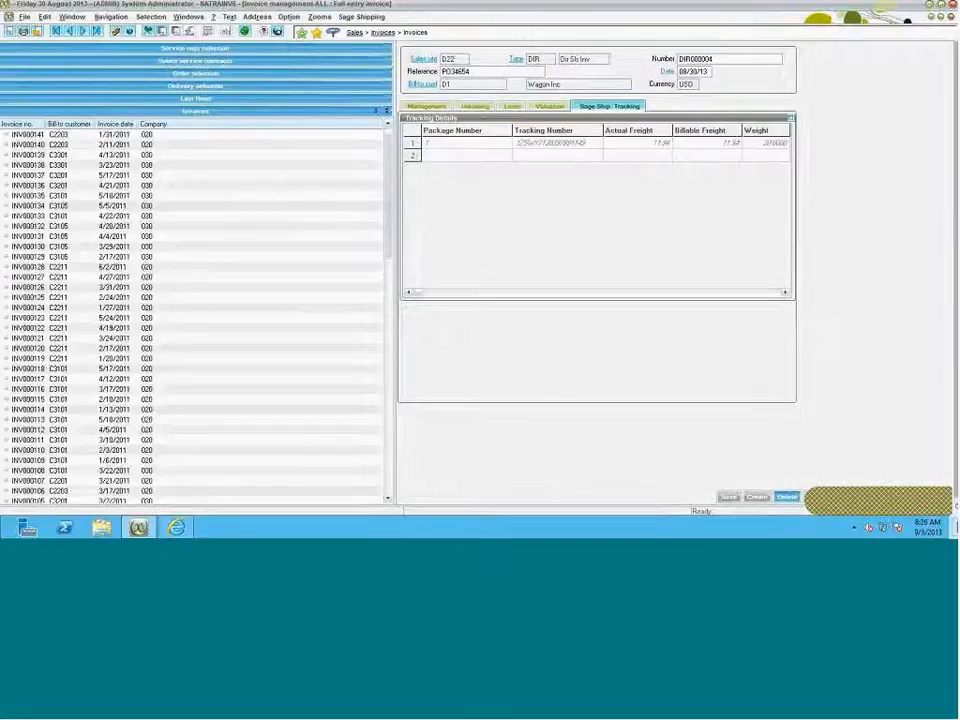
pyautogui.click(475, 106)
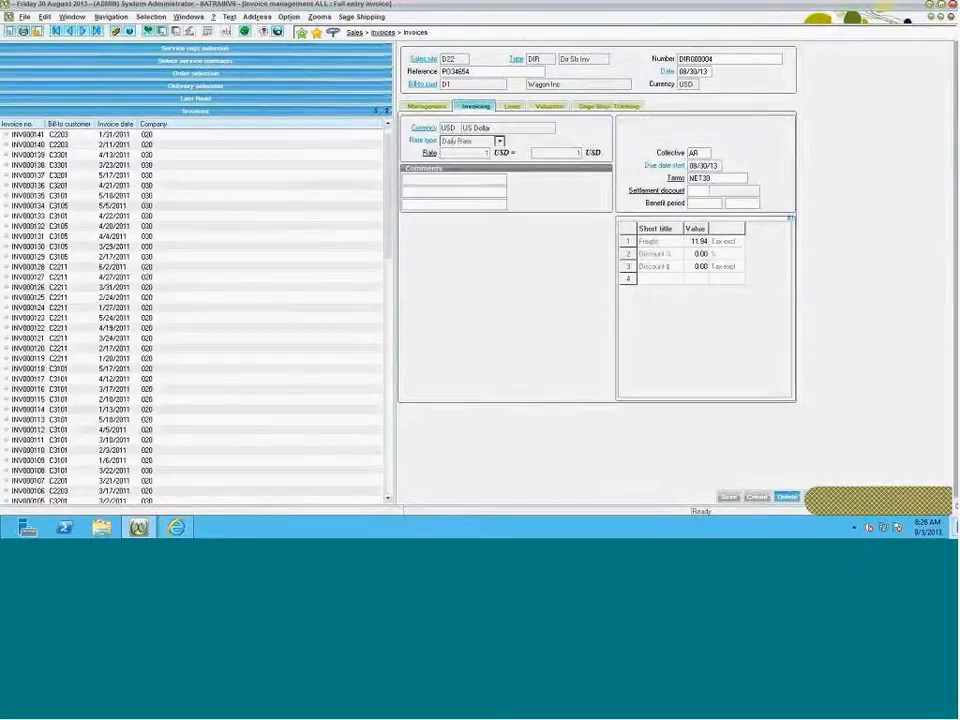
pyautogui.click(697, 241)
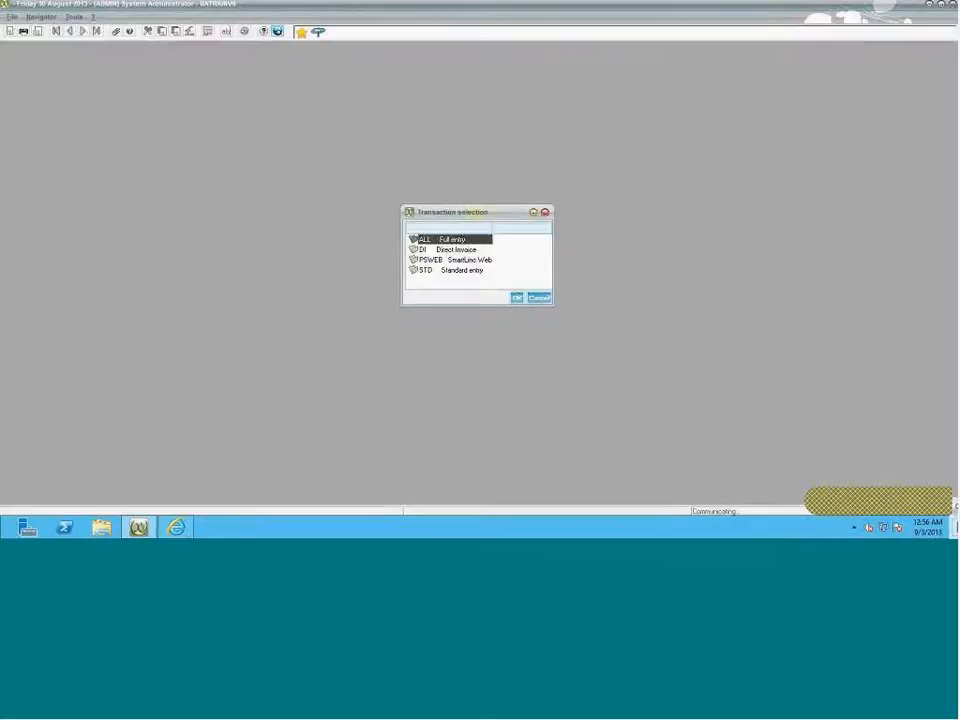
# - Start a full-entry sales order for Wagon Inc with its purchase order reference and customer code, keeping the WalMart Distribution Center 1 delivery address
pyautogui.click(517, 298)
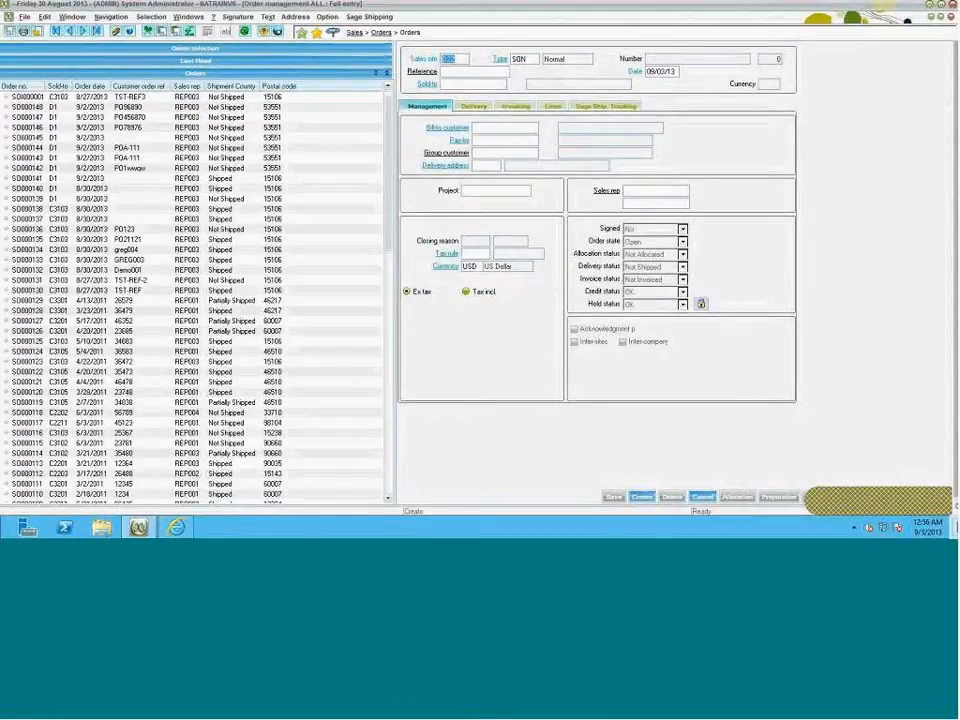
pyautogui.press('Tab')
pyautogui.write('po9856')
pyautogui.press('Tab')
pyautogui.write('D1')
pyautogui.press('Tab')
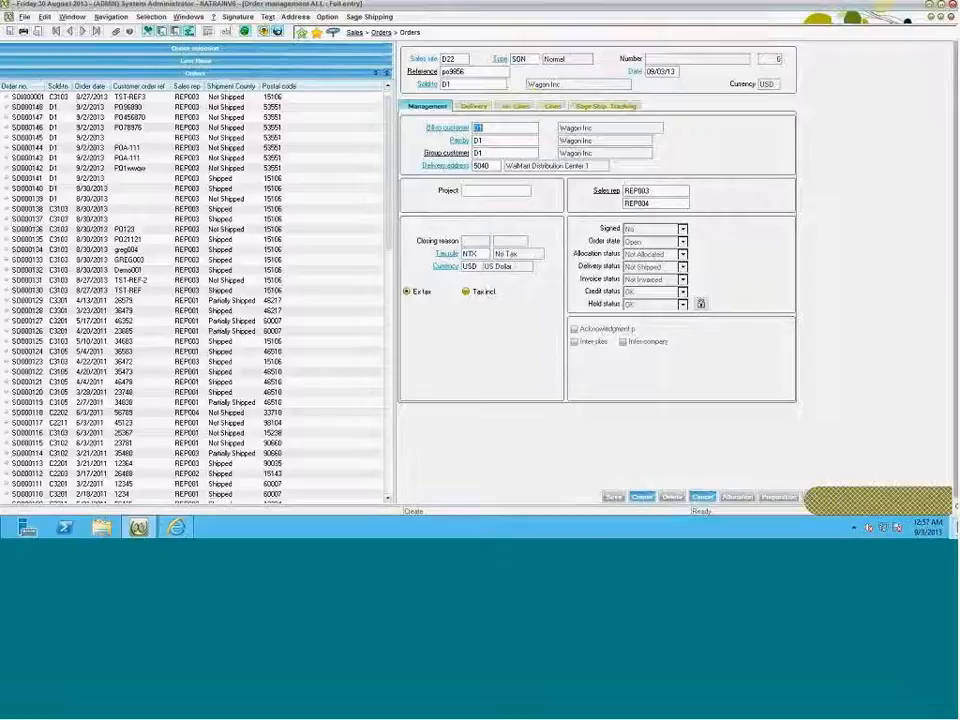
pyautogui.press('Tab')
pyautogui.press('Tab')
pyautogui.press('Tab')
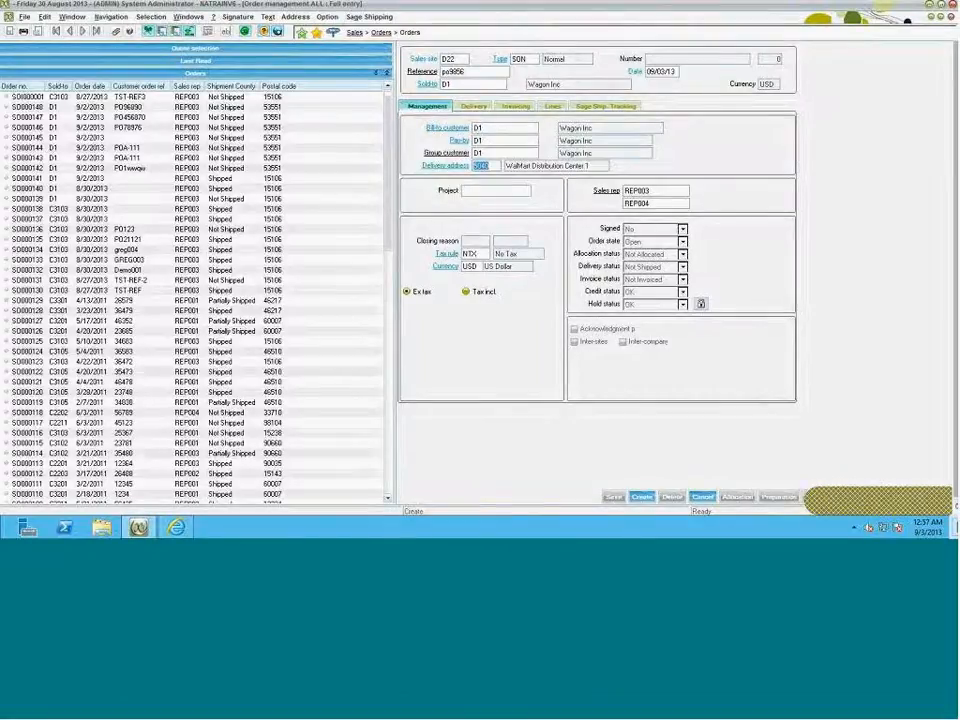
# - Keep the order's UPS delivery defaults and add a line for product WA101 with an ordered quantity of 2
pyautogui.click(474, 106)
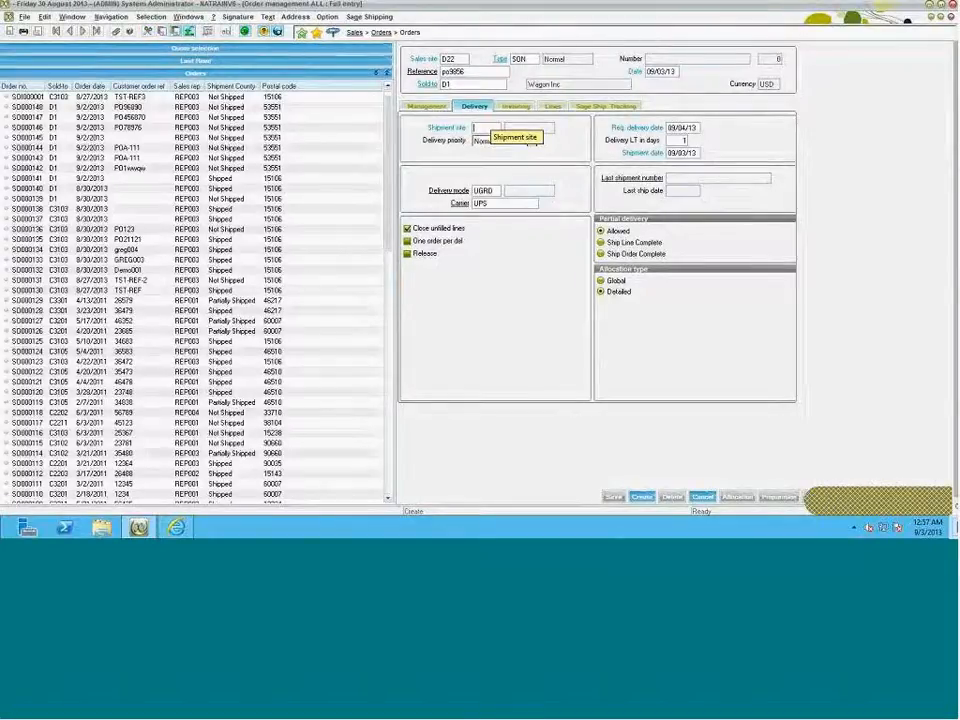
pyautogui.press('Tab')
pyautogui.click(553, 106)
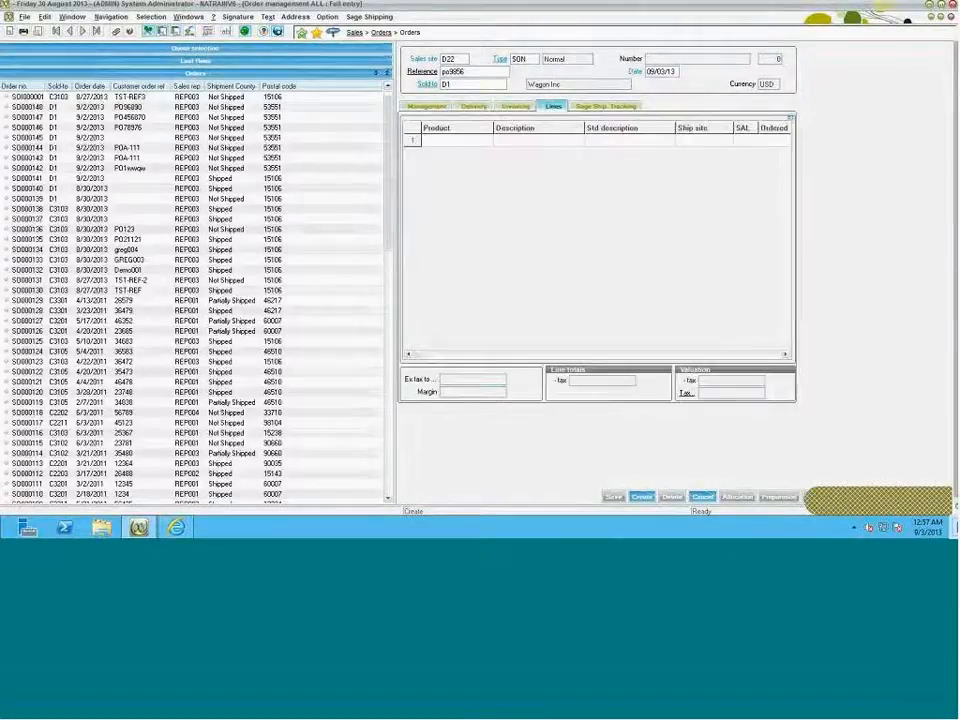
pyautogui.click(457, 141)
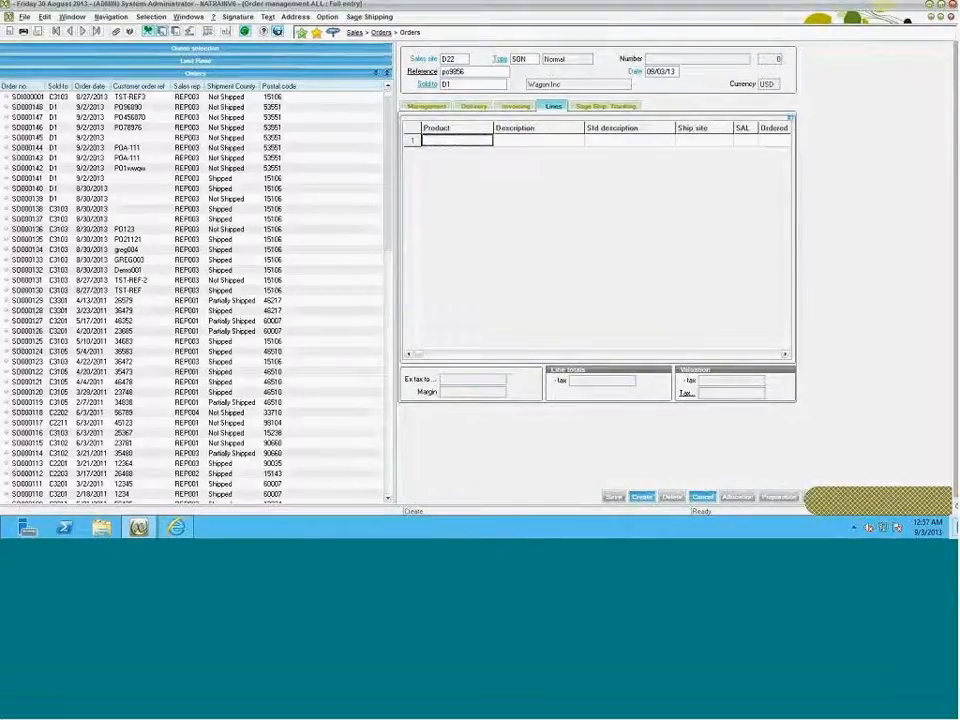
pyautogui.write('wal')
pyautogui.press('Tab')
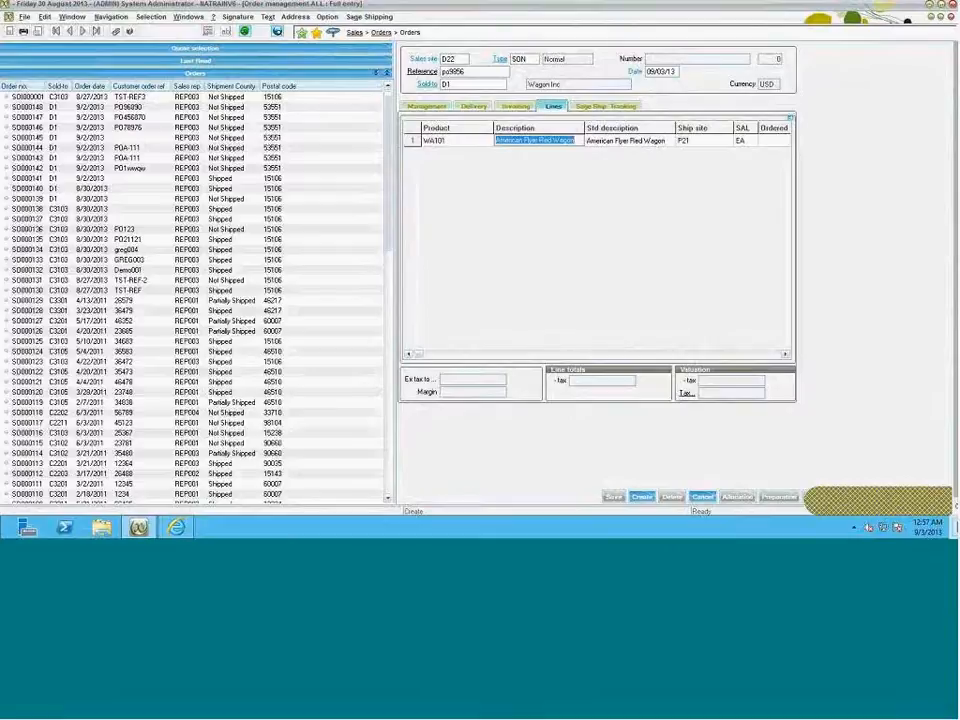
pyautogui.press('Tab')
pyautogui.press('Tab')
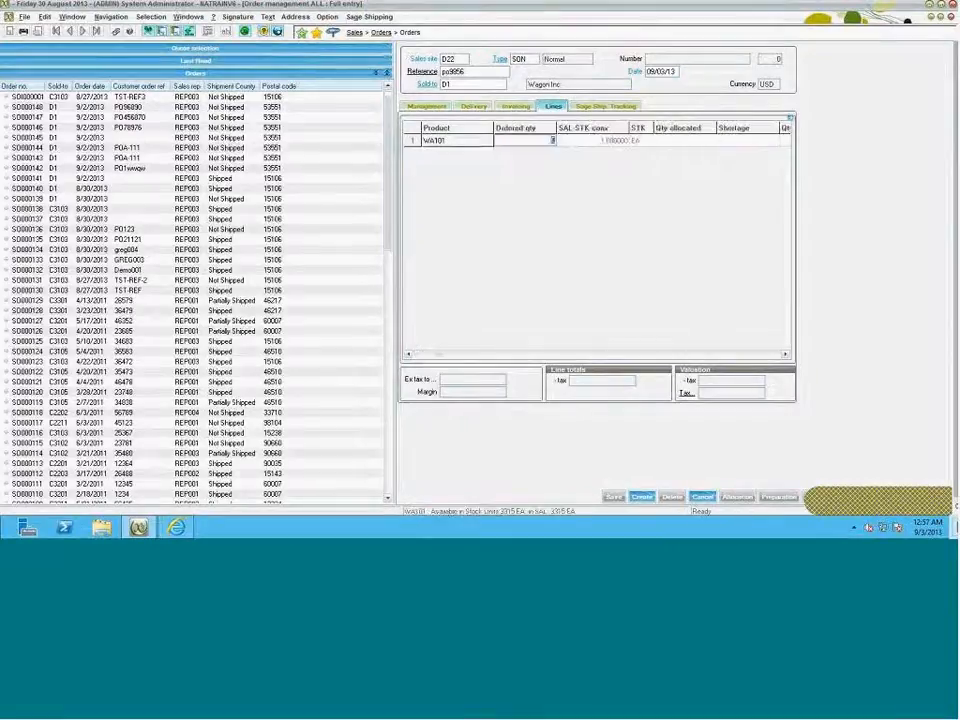
pyautogui.write('2')
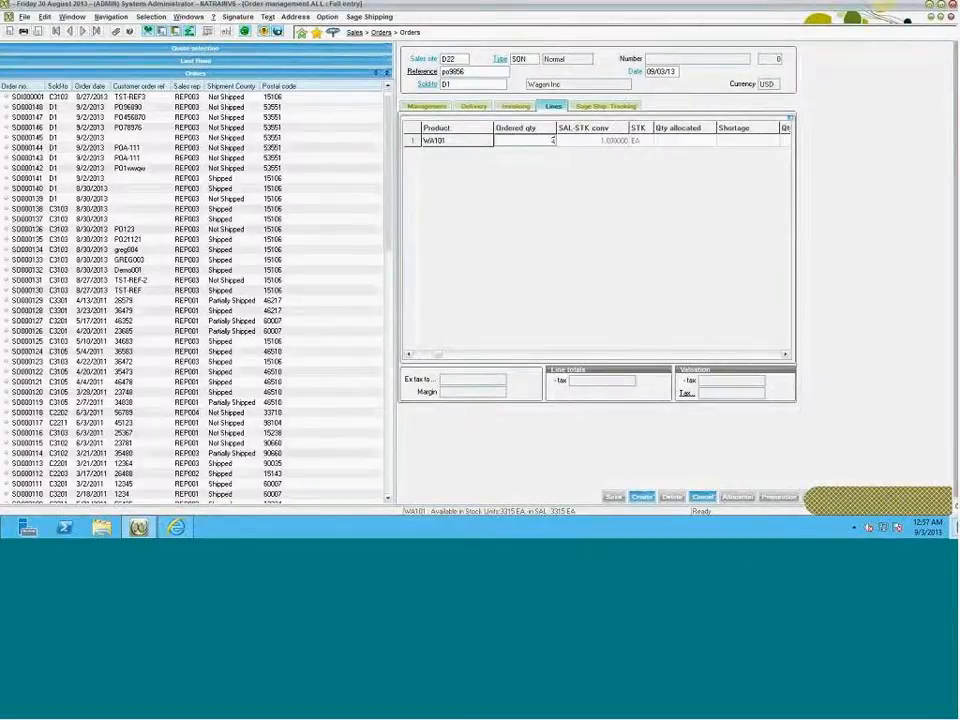
# - Examine the order's Sage Shipping options for blind shipping, third-party billing and carrier settings
pyautogui.click(427, 106)
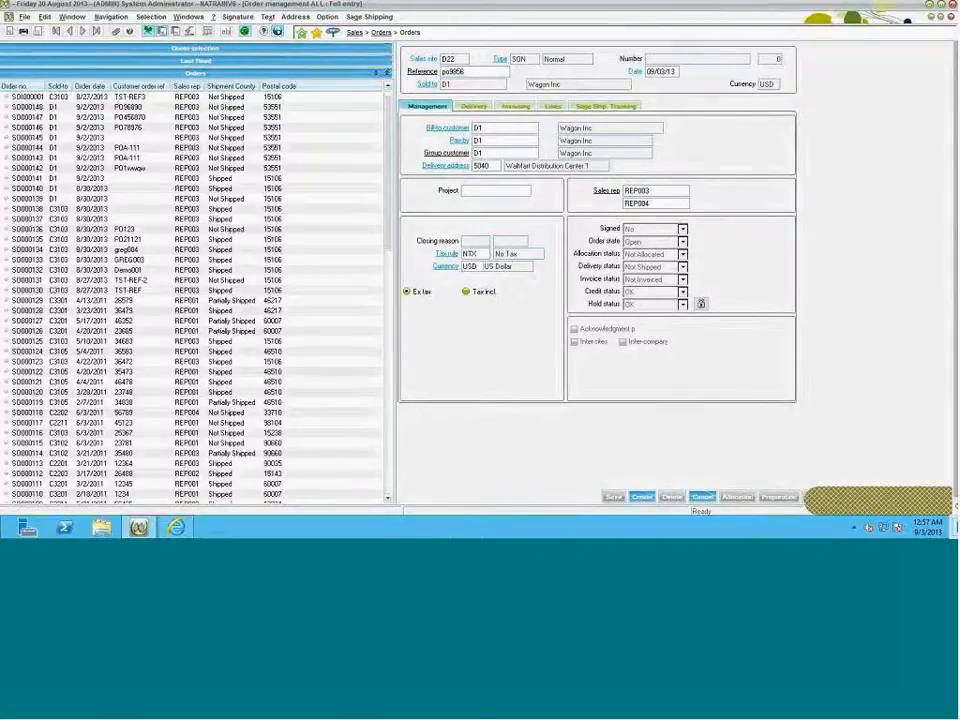
pyautogui.click(369, 17)
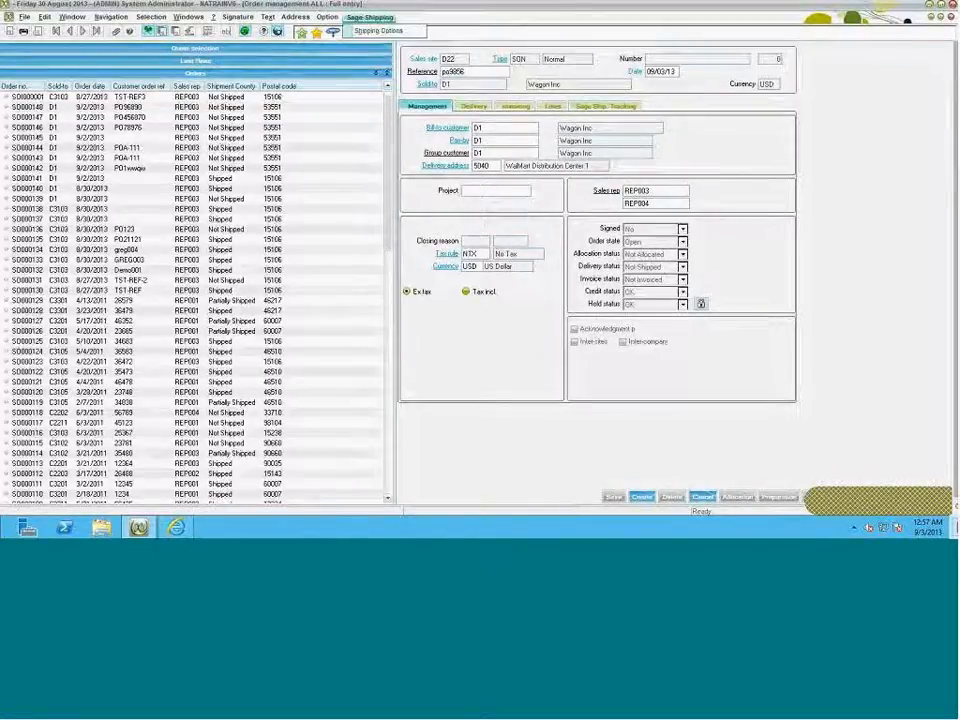
pyautogui.click(378, 31)
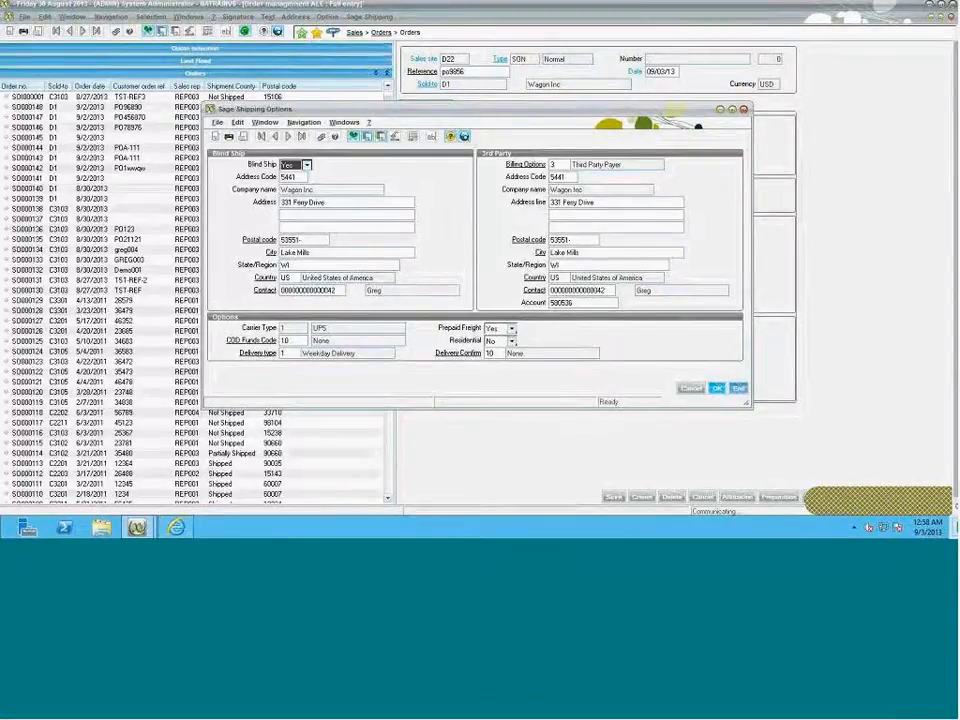
pyautogui.press('Escape')
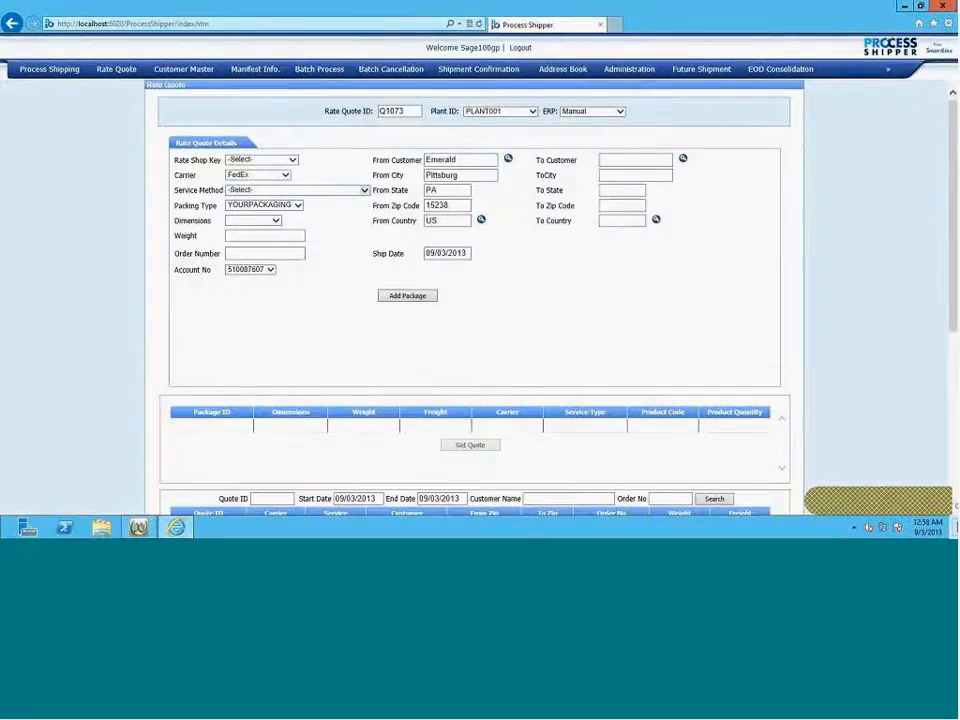
# - In Process Shipper, set the rate quote to the UPS Express rate shop key with destination zip code 53551 and country US
pyautogui.click(262, 160)
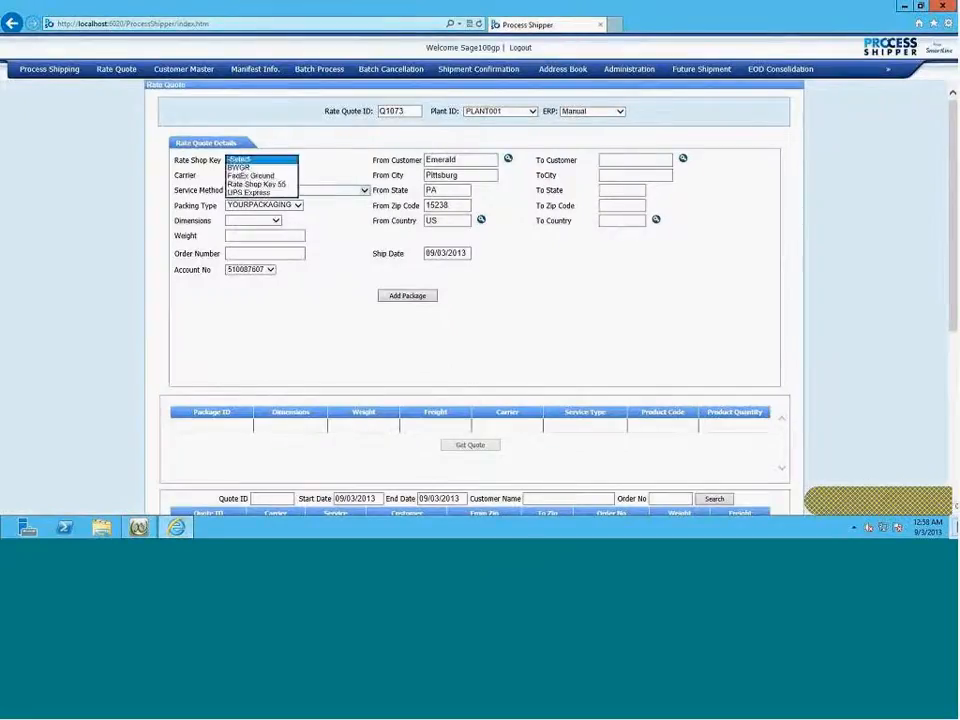
pyautogui.click(248, 192)
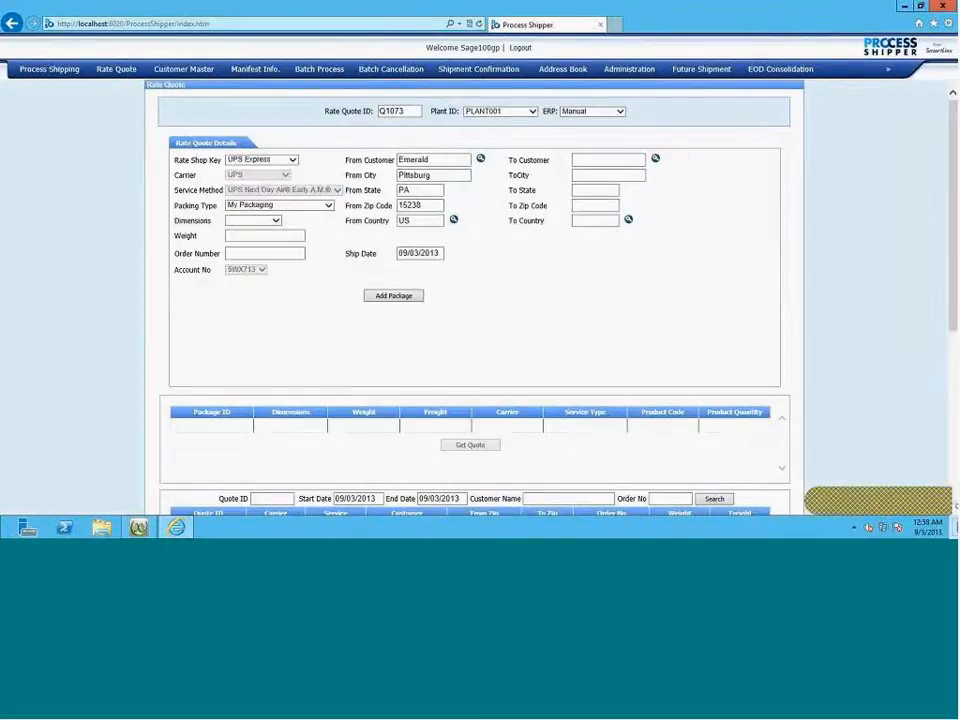
pyautogui.click(595, 206)
pyautogui.write('53551')
pyautogui.press('Tab')
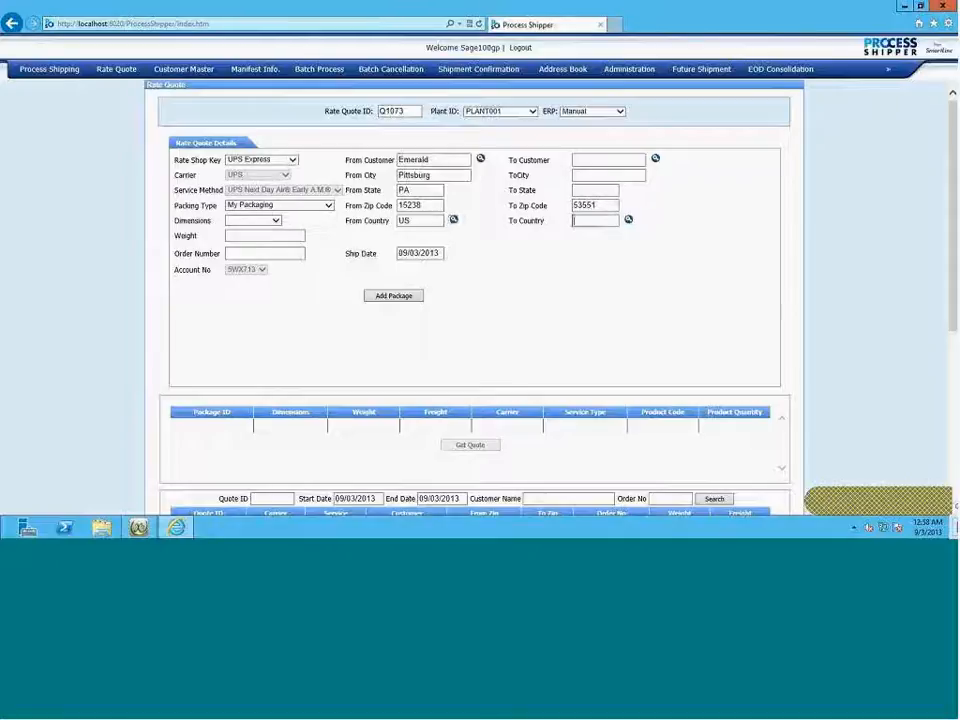
pyautogui.write('US')
# - Add three packages weighing 20 each to the rate quote, get the rates and select UPS Ground
pyautogui.click(265, 236)
pyautogui.write('20')
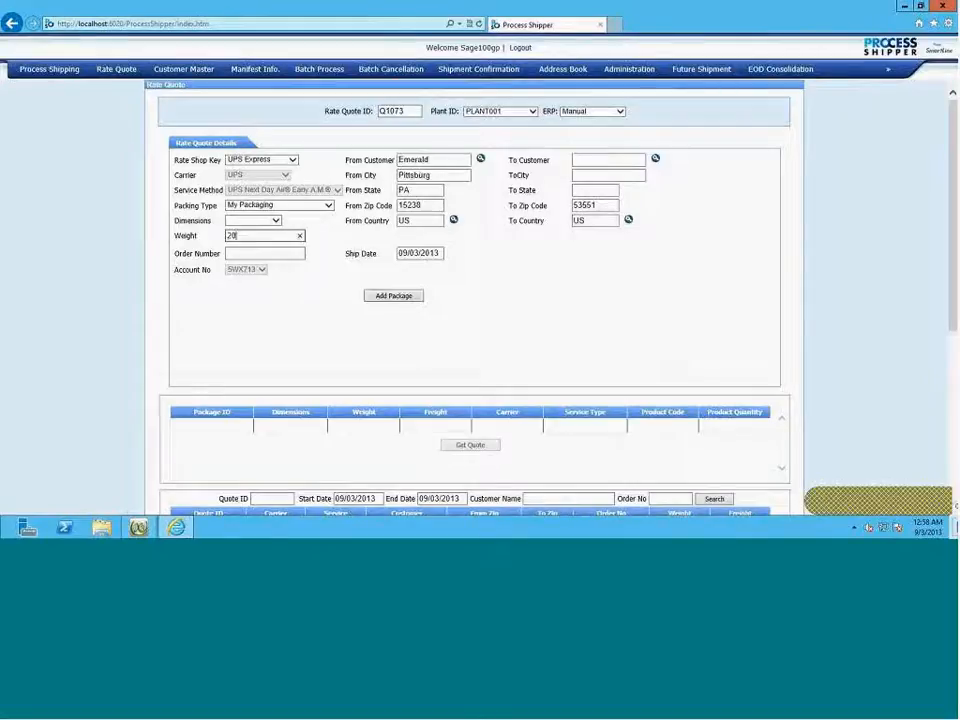
pyautogui.click(393, 296)
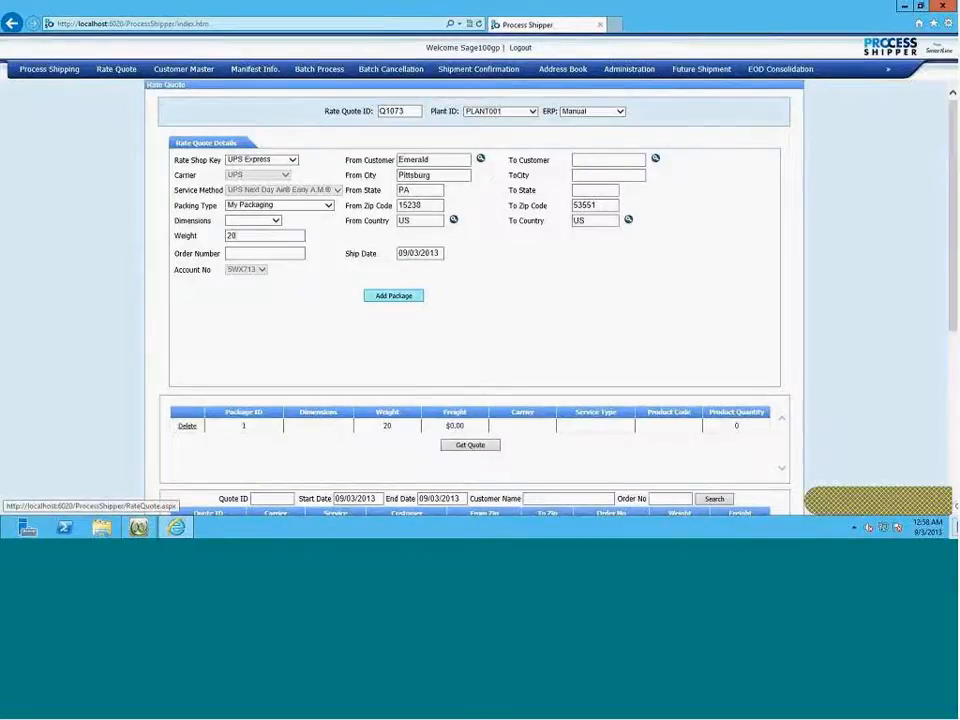
pyautogui.click(393, 296)
pyautogui.click(393, 296)
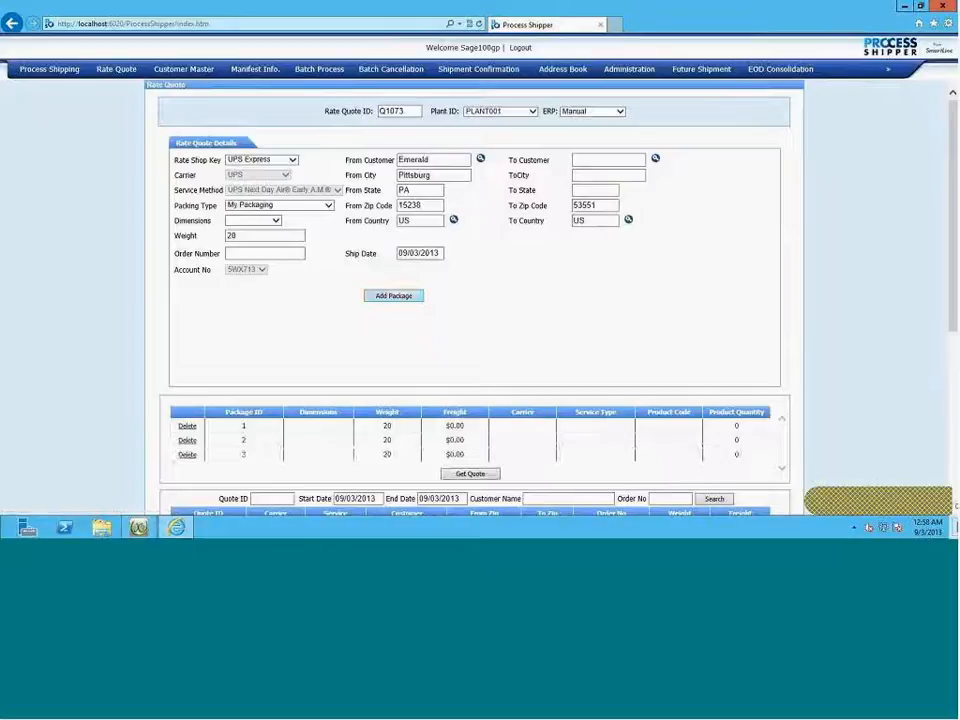
pyautogui.click(470, 473)
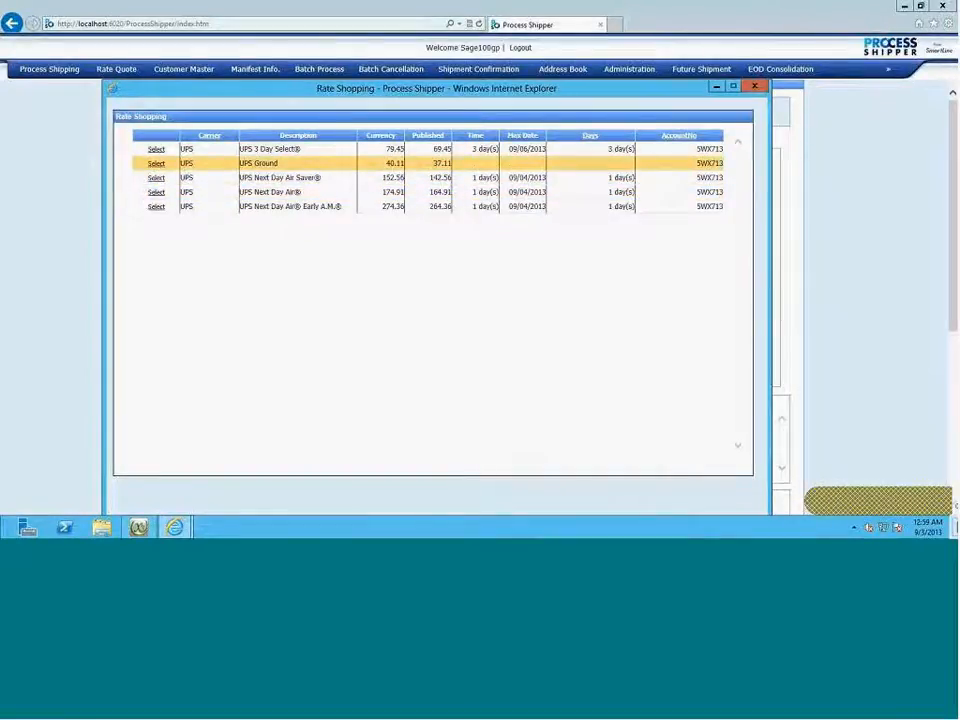
pyautogui.click(156, 163)
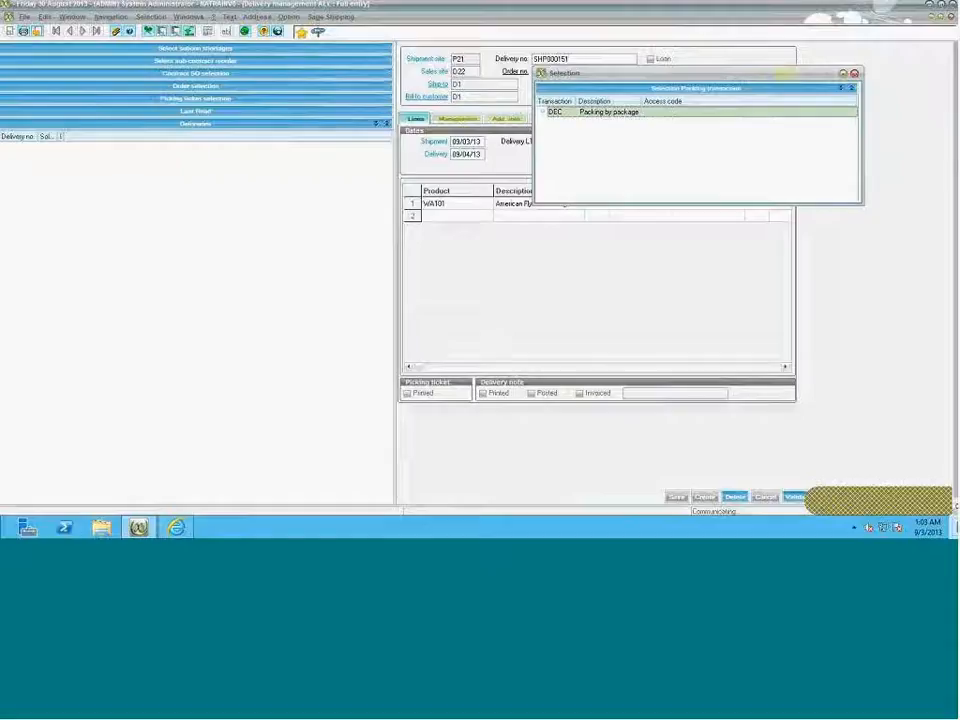
# - In Sage ERP X3, pack the delivery by package, using Large Box C03 and adding the WA101 delivery line to it
pyautogui.click(608, 112)
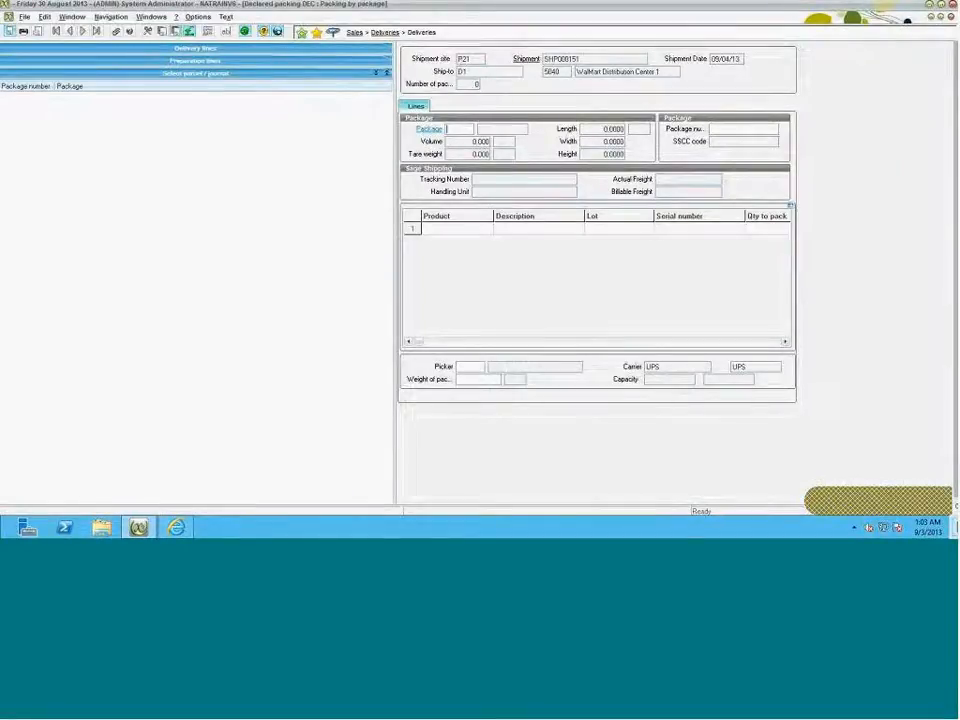
pyautogui.click(470, 367)
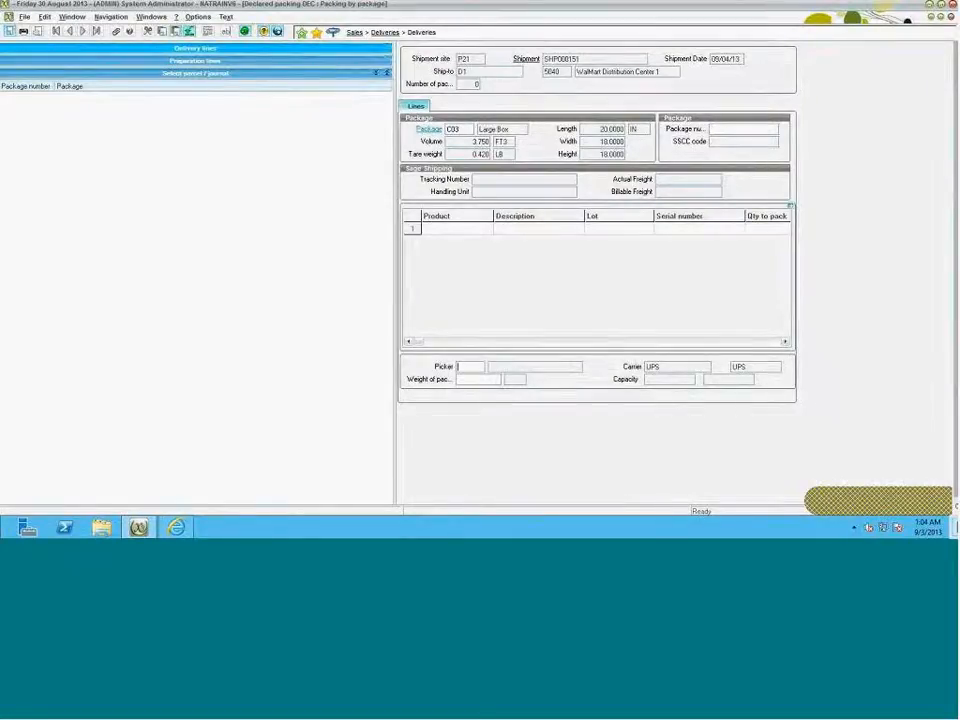
pyautogui.click(195, 61)
pyautogui.click(195, 48)
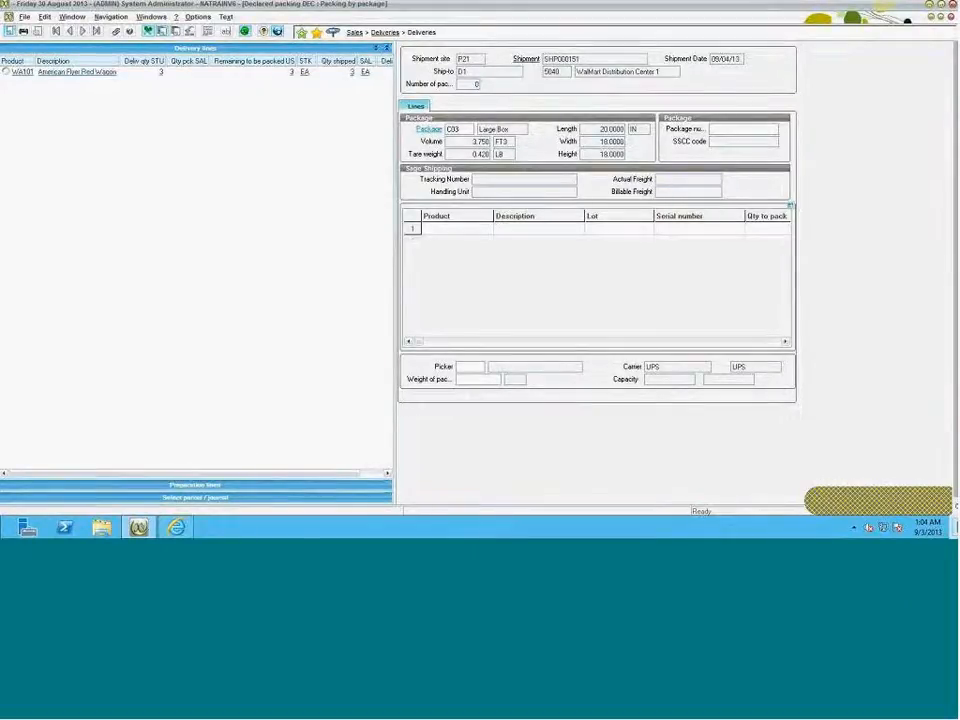
pyautogui.click(58, 72)
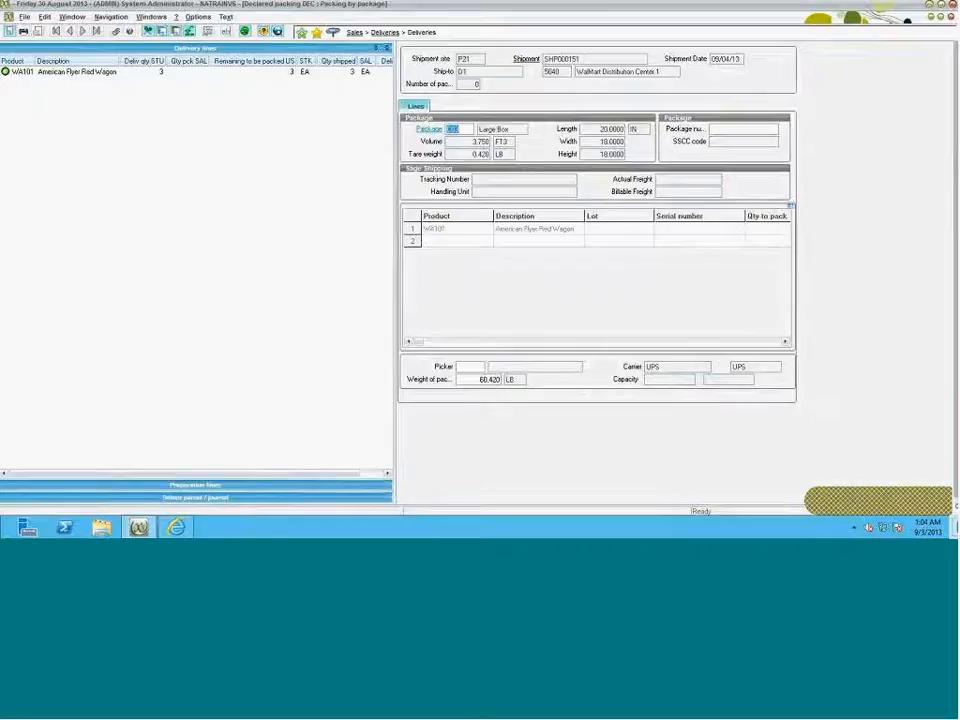
# - Set the WA101 quantity in the package to 1 and create the package
pyautogui.press('Tab')
pyautogui.press('Tab')
pyautogui.press('Tab')
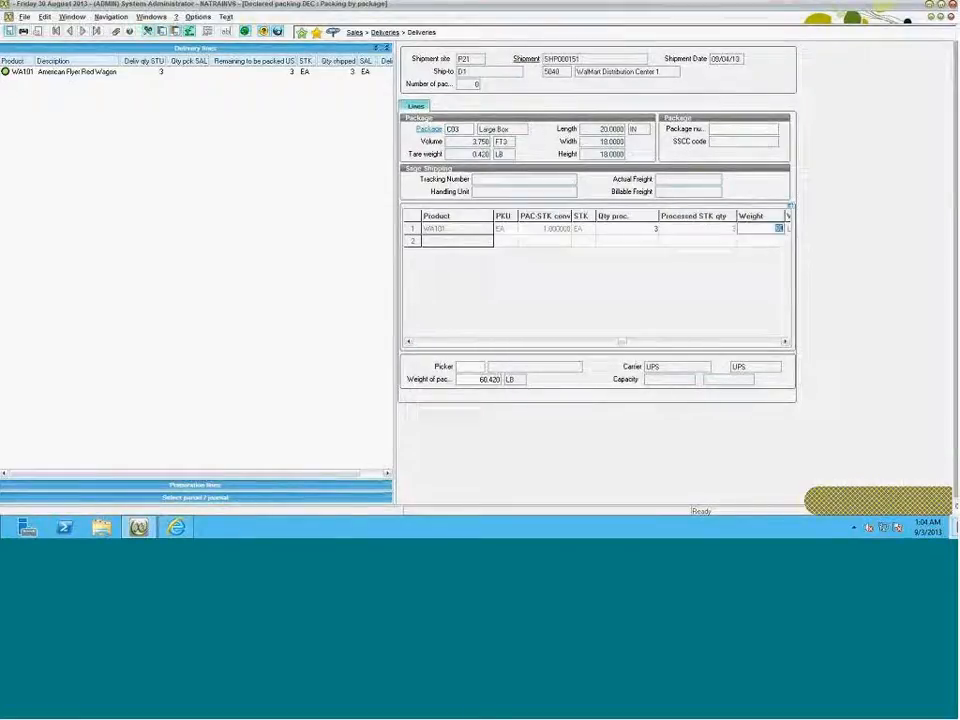
pyautogui.click(655, 228)
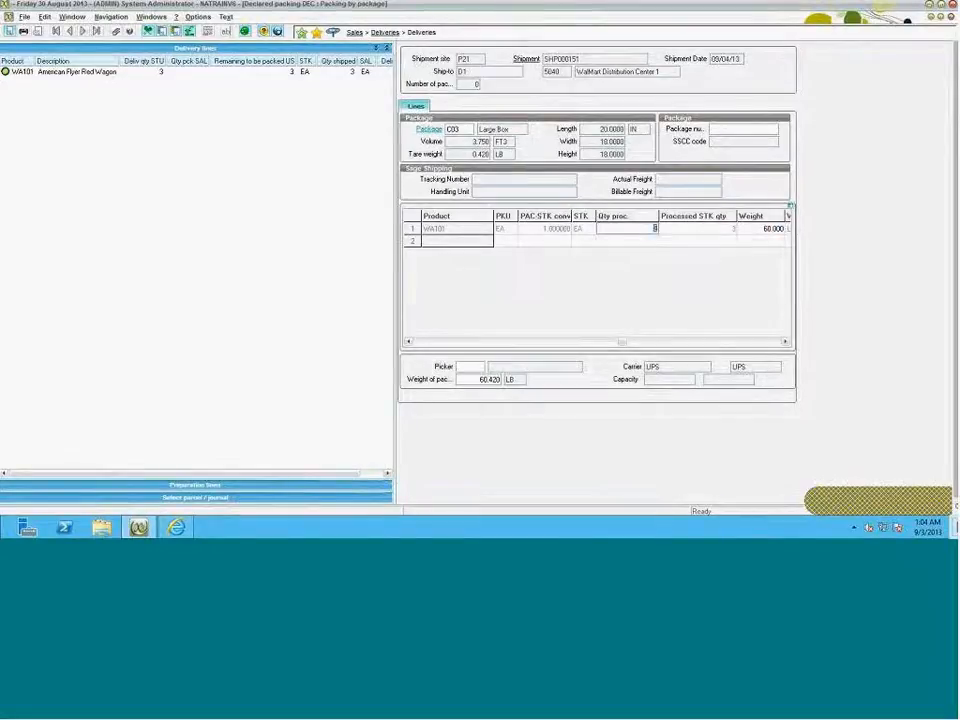
pyautogui.write('1')
pyautogui.press('Tab')
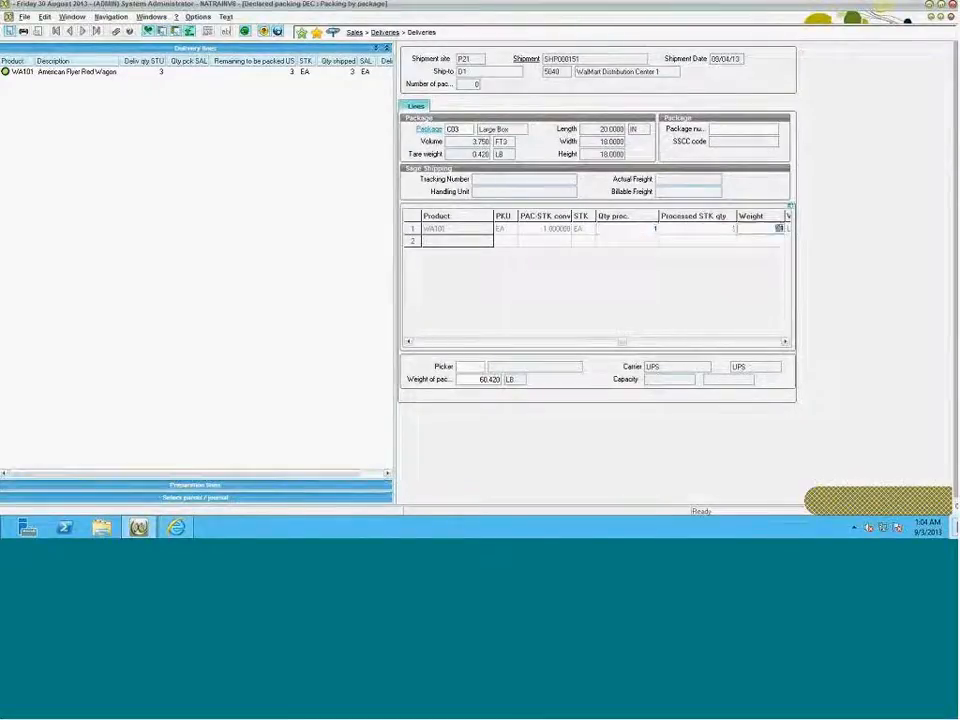
pyautogui.press('Tab')
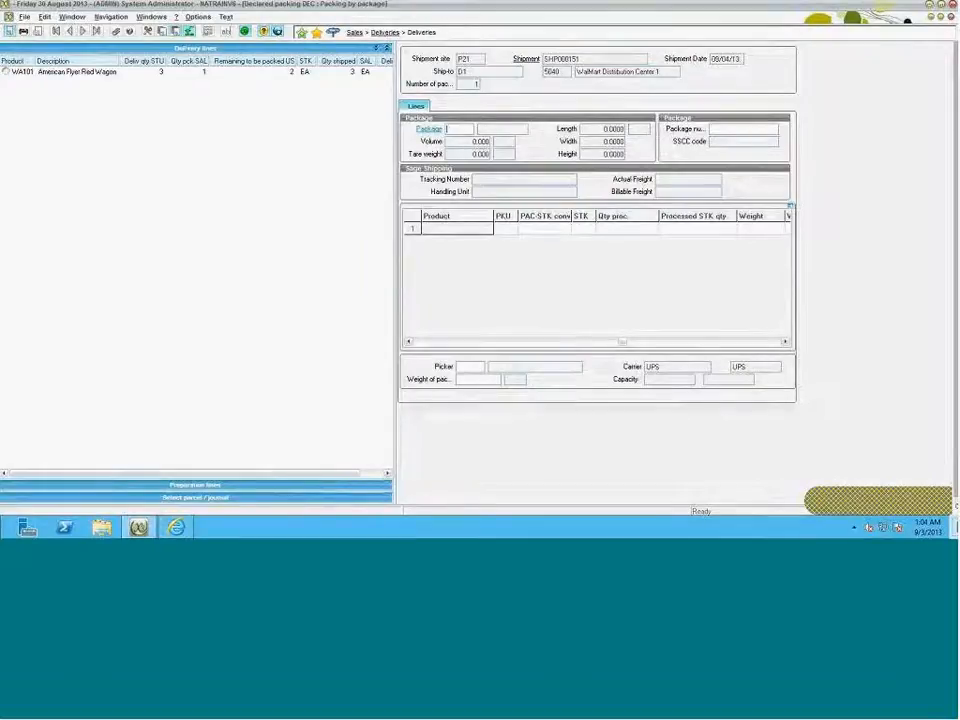
# - Create the second package as Large Box C03 holding a quantity of 1 from the WA101 delivery line
pyautogui.write('C03')
pyautogui.press('Tab')
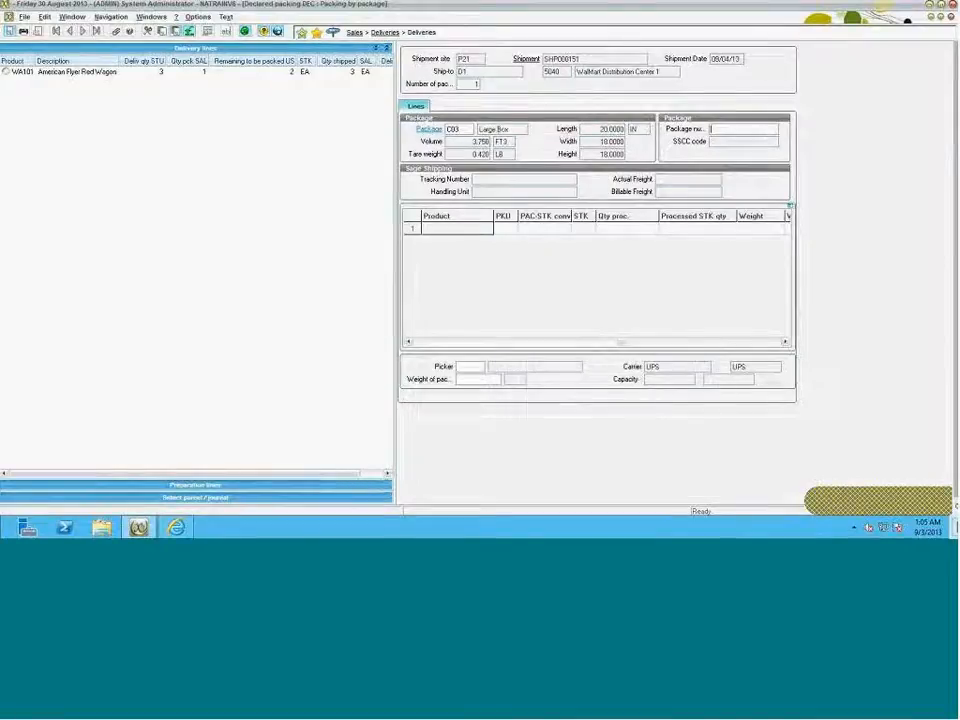
pyautogui.click(22, 72)
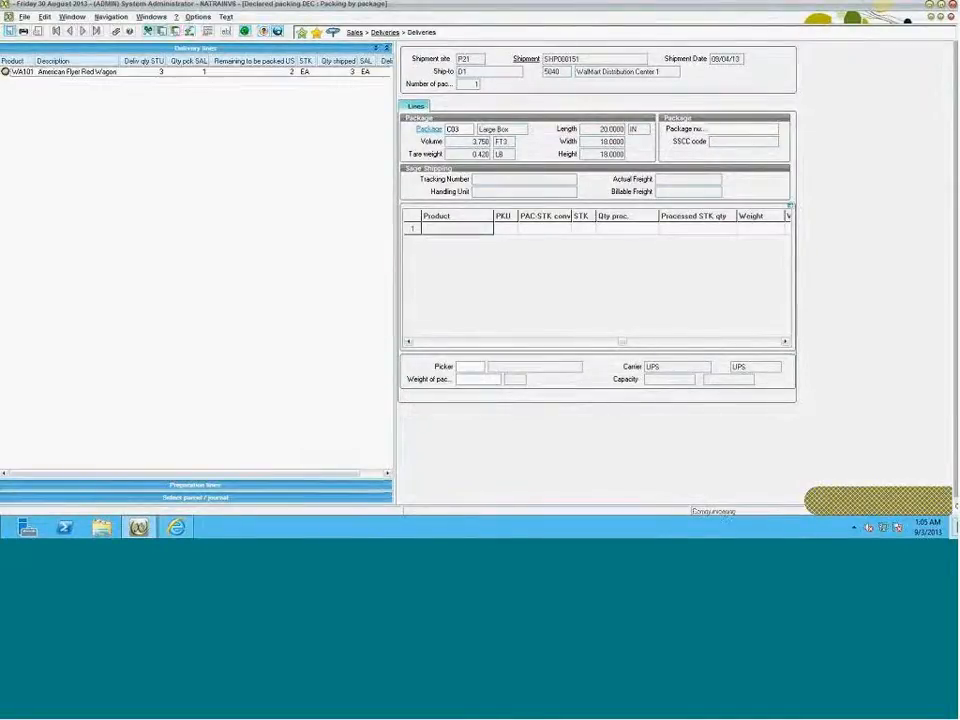
pyautogui.click(650, 229)
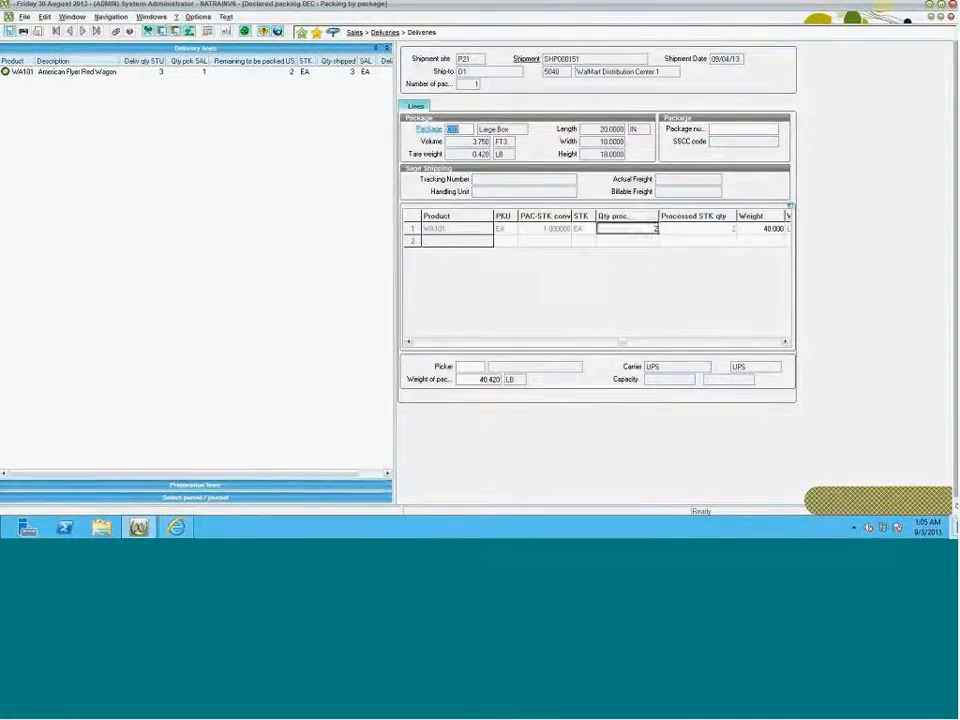
pyautogui.write('1')
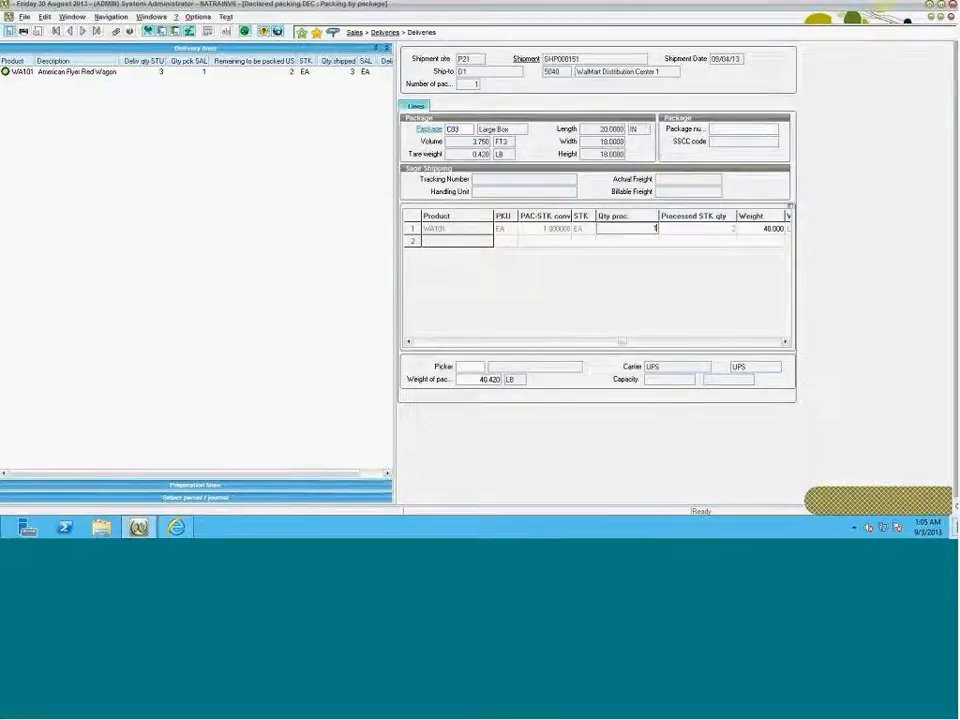
pyautogui.press('Return')
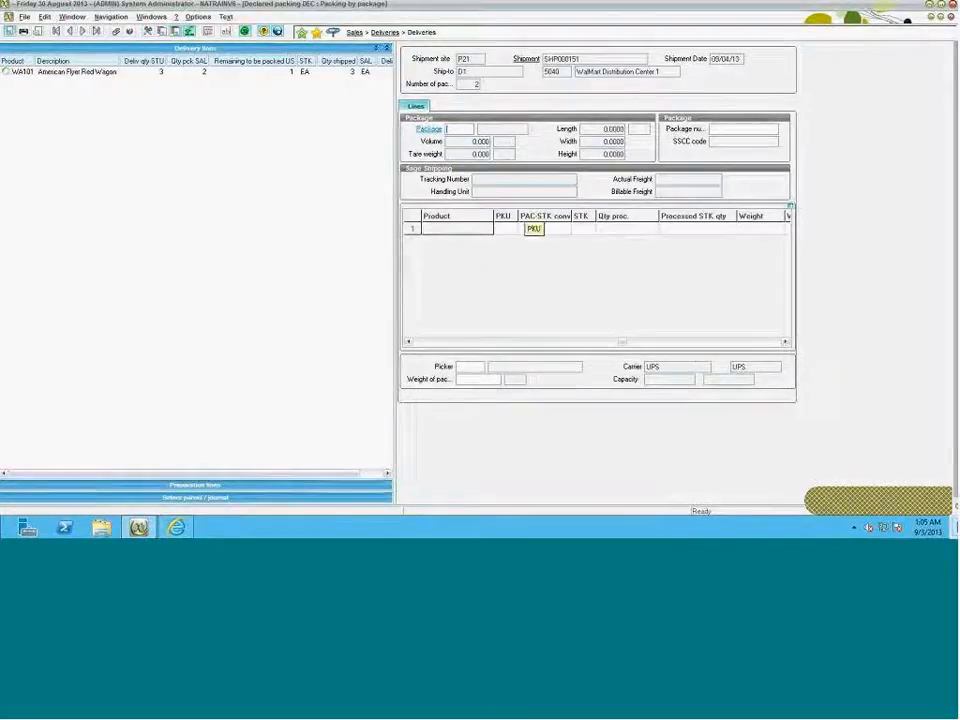
# - Create the third package as Large Box C03 with the remaining WA101 delivery line
pyautogui.write('C03')
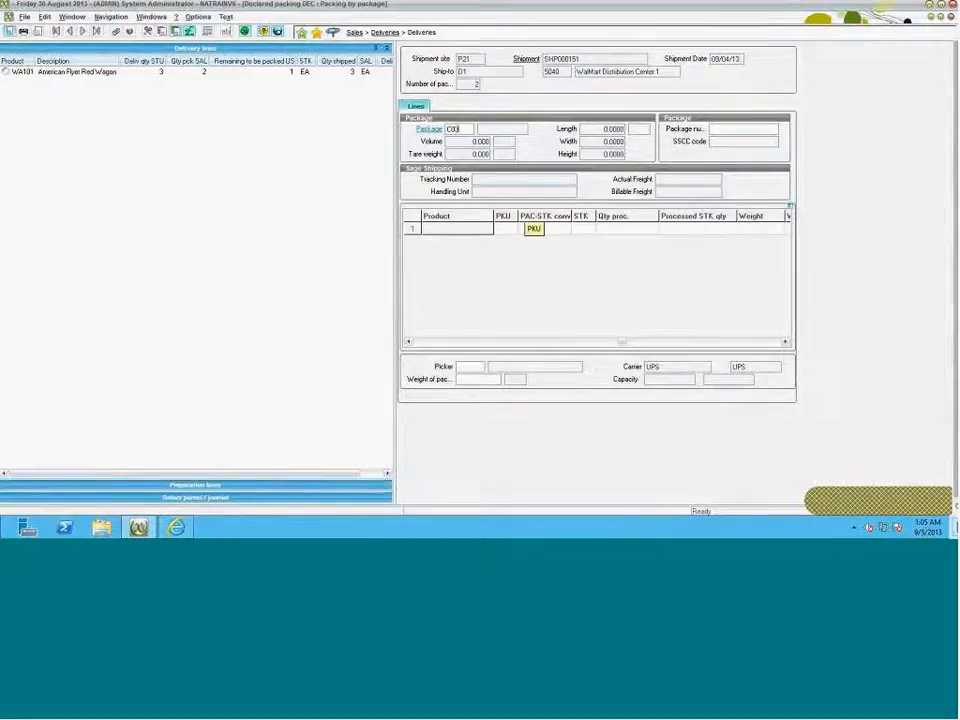
pyautogui.press('Tab')
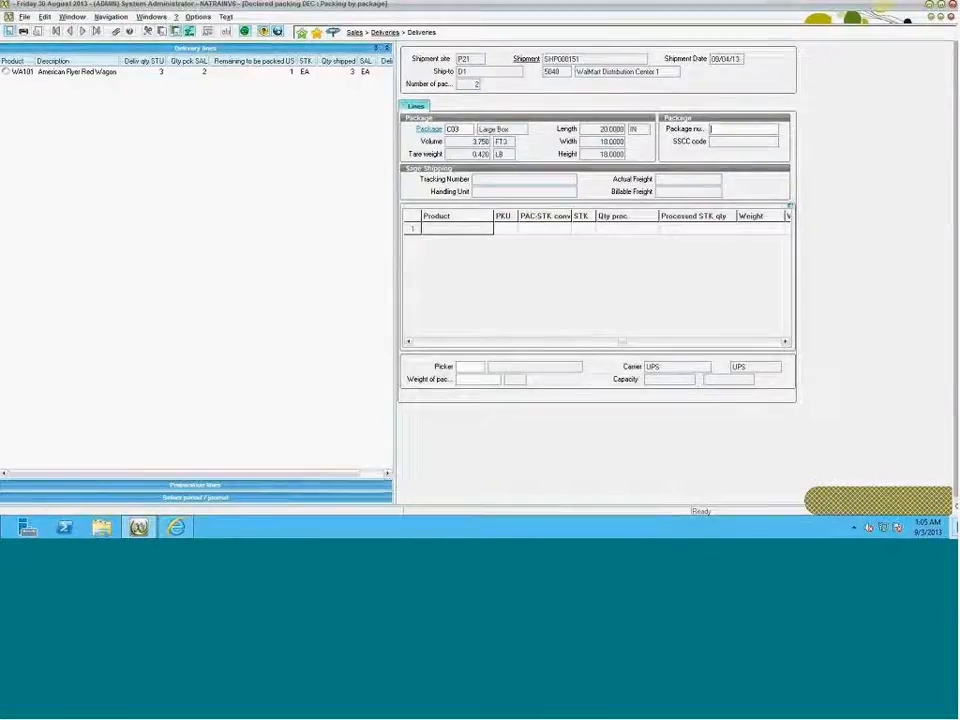
pyautogui.click(6, 72)
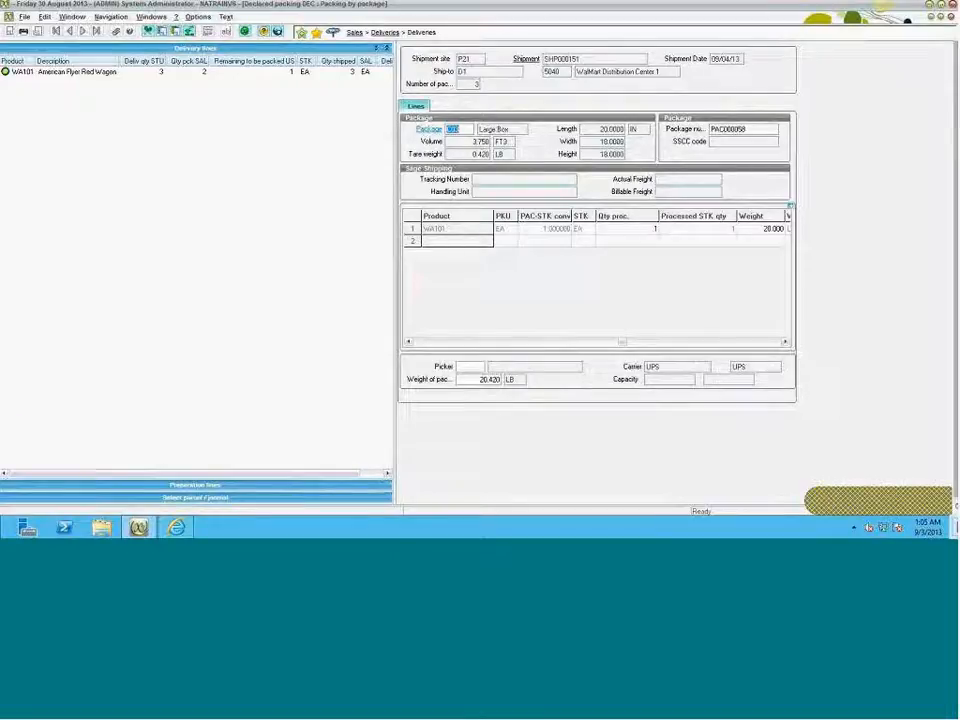
# - In Process Shipper, load the packed delivery by its Sage ERP X3 shipment number
pyautogui.click(578, 59)
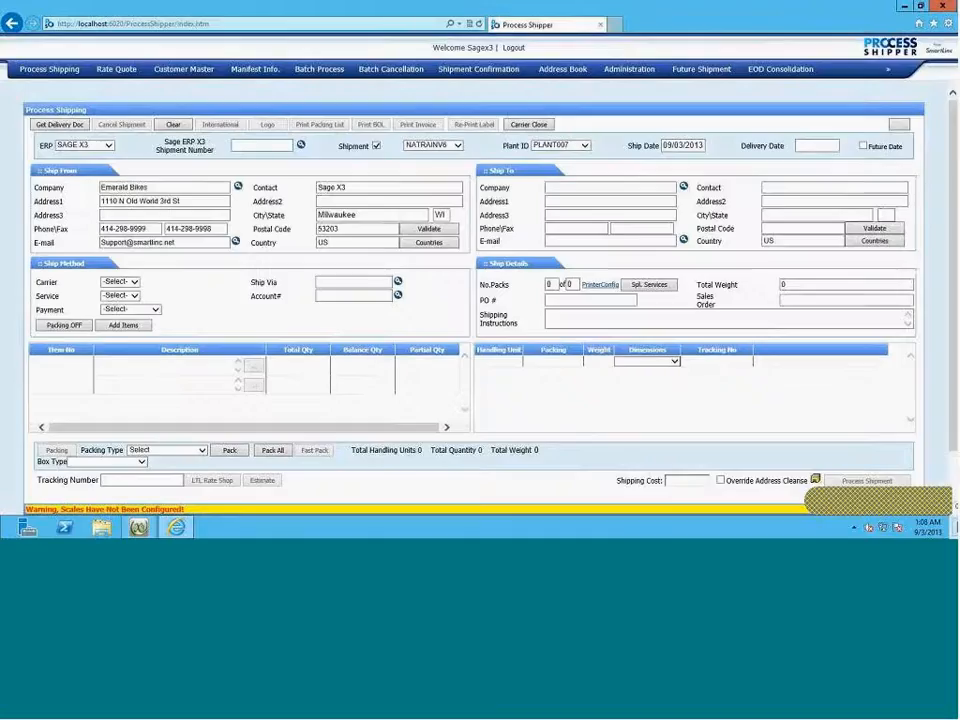
pyautogui.click(262, 146)
pyautogui.write('SHP000151')
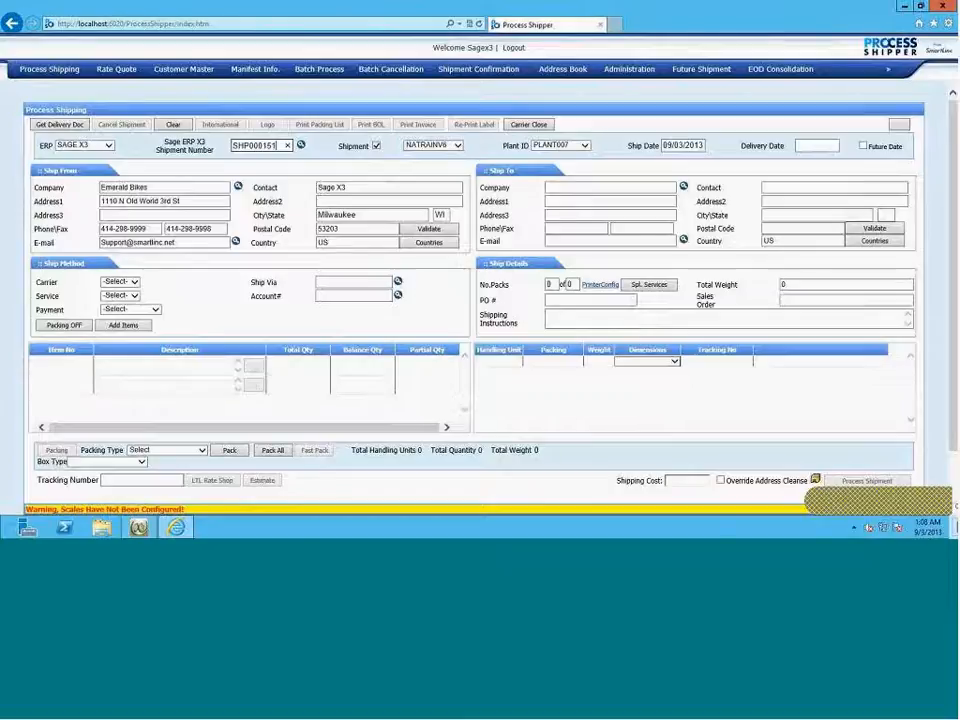
pyautogui.press('Return')
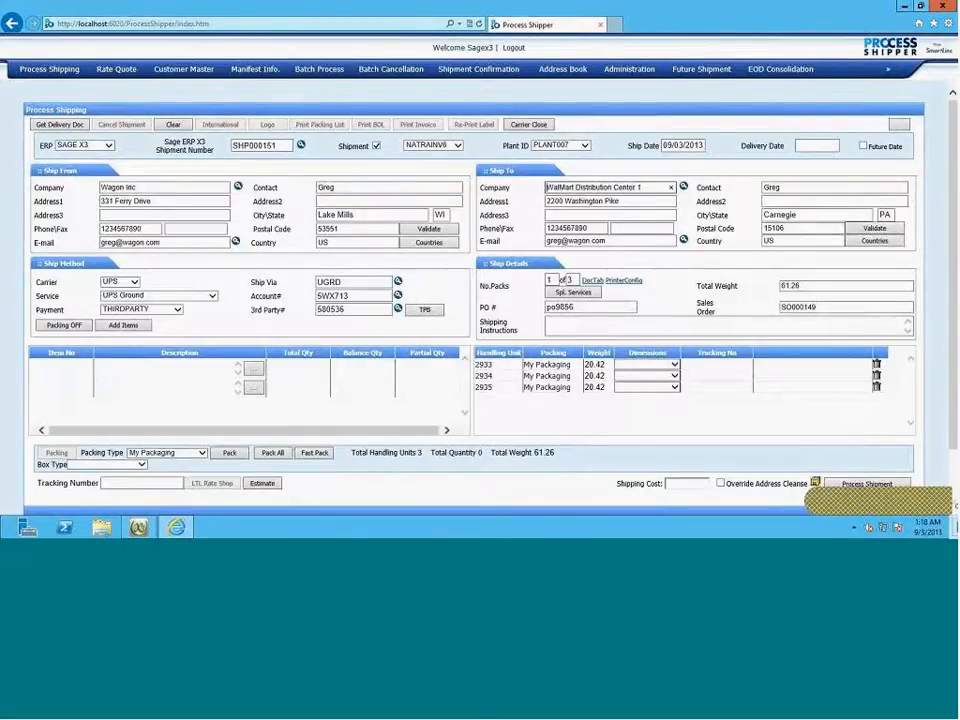
# - Review the shipment's ship-from and ship-to companies, recipient e-mail, ship via code, third-party account and payment type
pyautogui.moveTo(137, 188); pyautogui.dragTo(100, 188)
pyautogui.moveTo(646, 188); pyautogui.dragTo(546, 188)
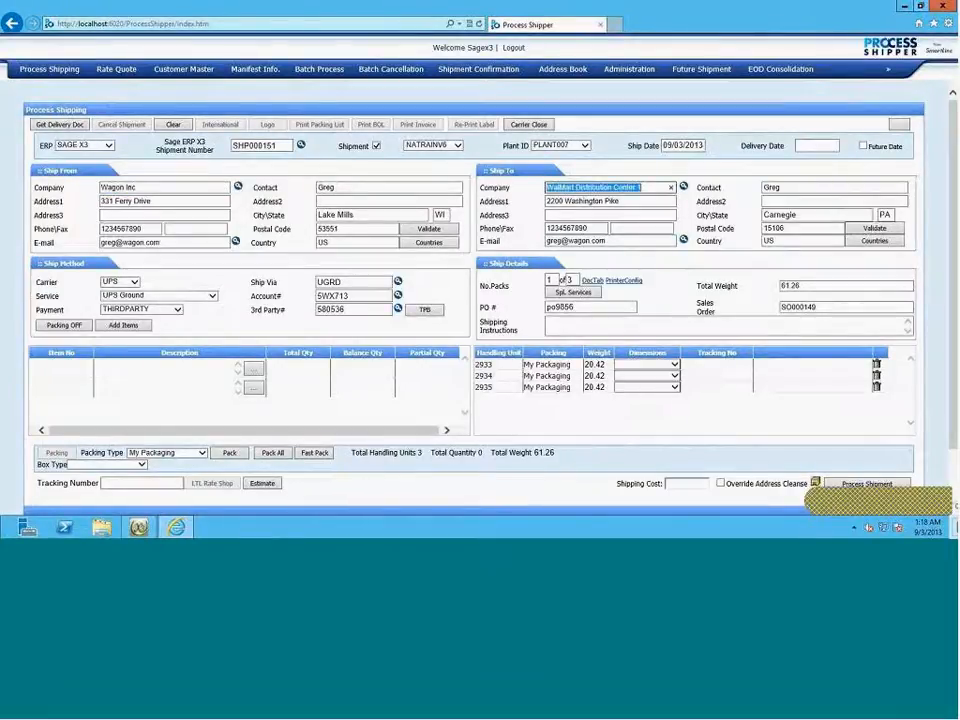
pyautogui.moveTo(608, 241); pyautogui.dragTo(546, 241)
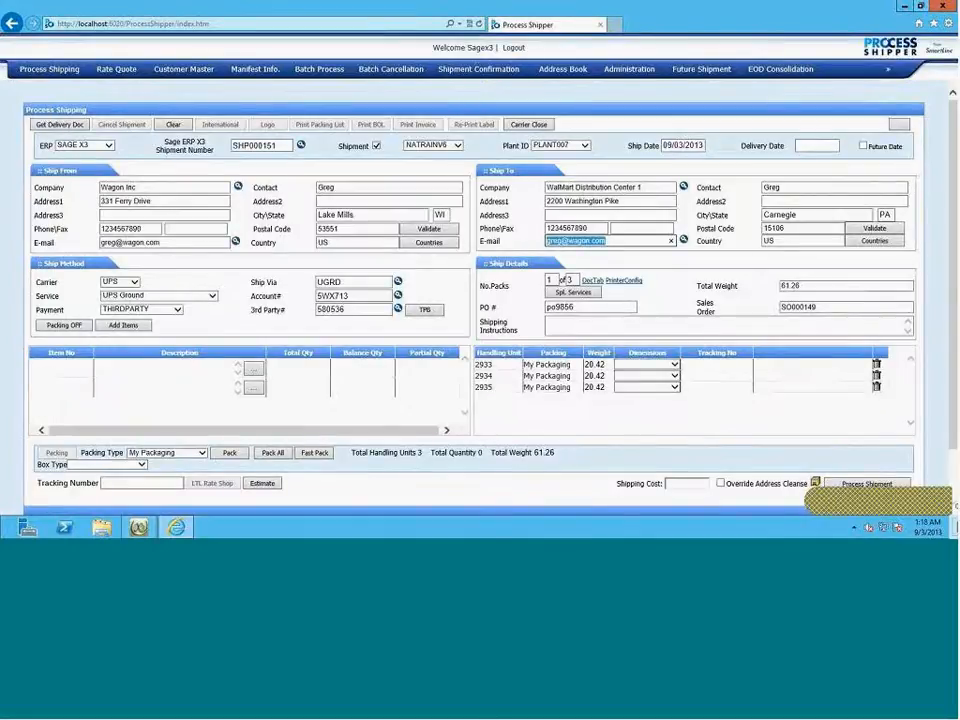
pyautogui.click(343, 282)
pyautogui.moveTo(342, 282); pyautogui.dragTo(317, 282)
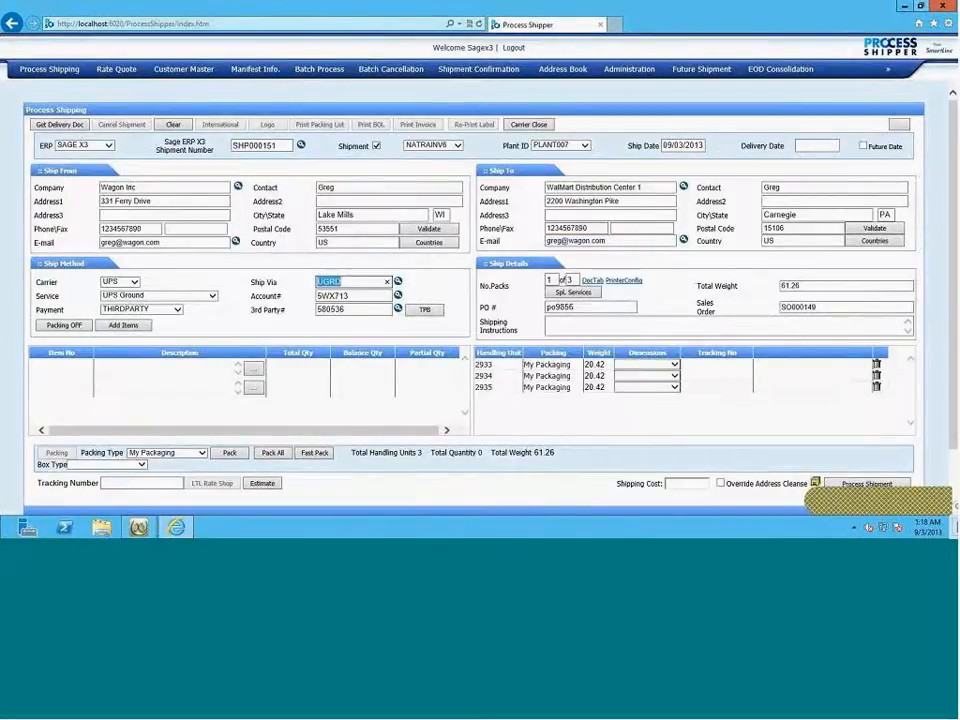
pyautogui.doubleClick(331, 310)
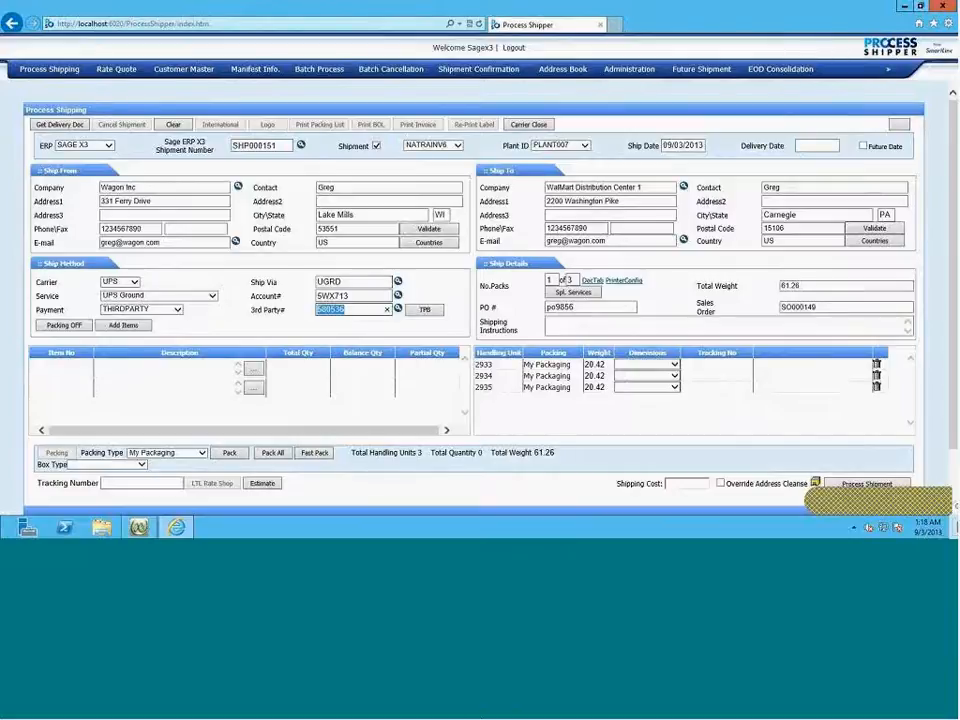
pyautogui.click(178, 310)
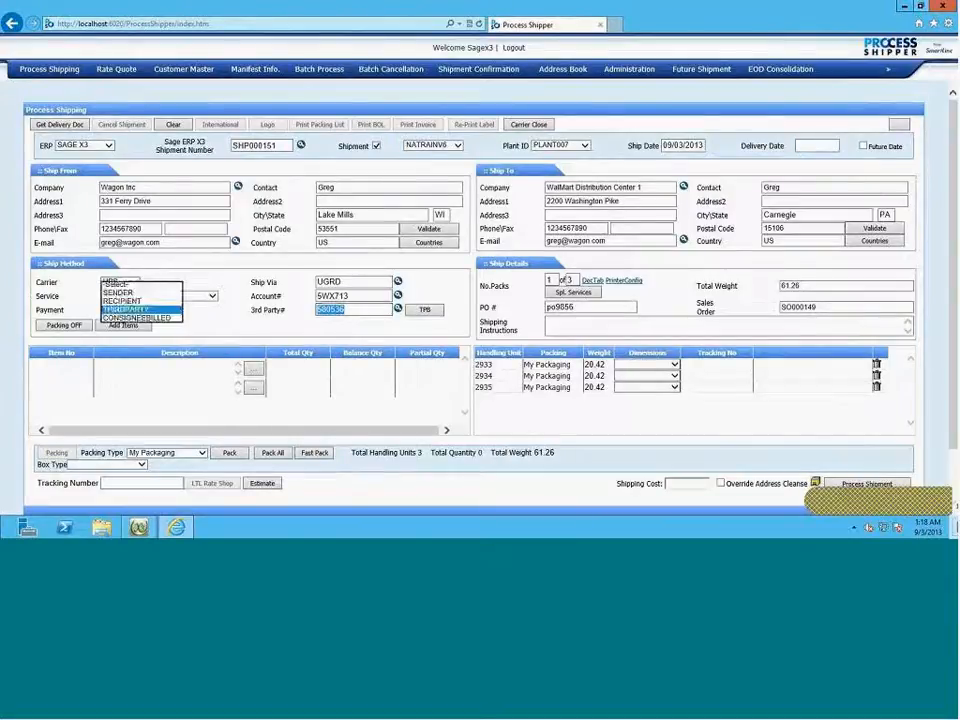
pyautogui.click(172, 310)
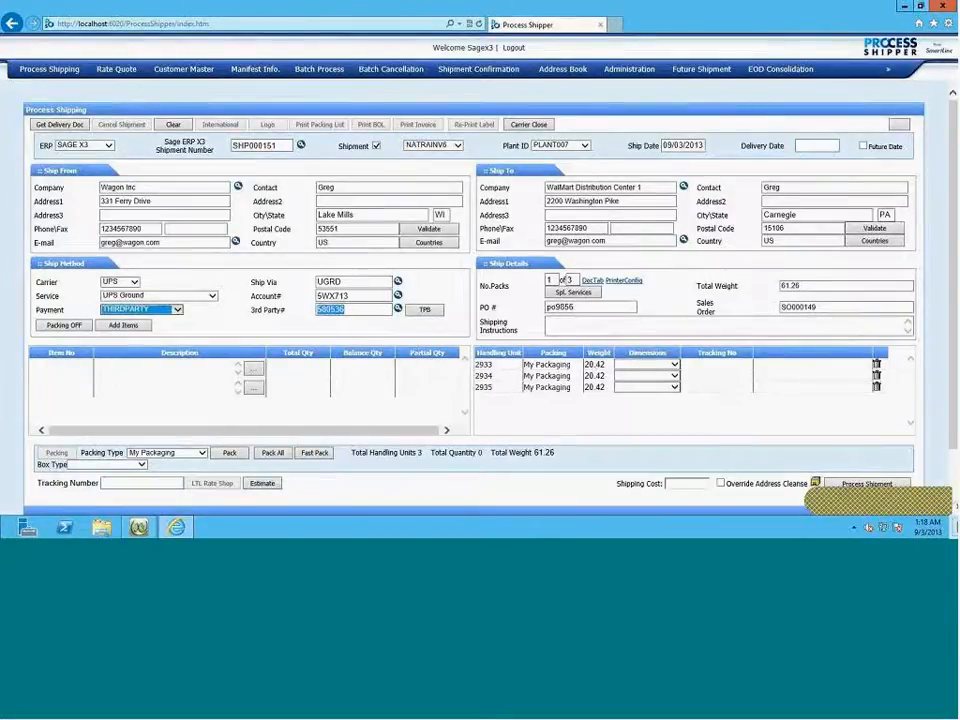
# - Check the PO number, sales order and package weights, and process the shipment
pyautogui.doubleClick(562, 307)
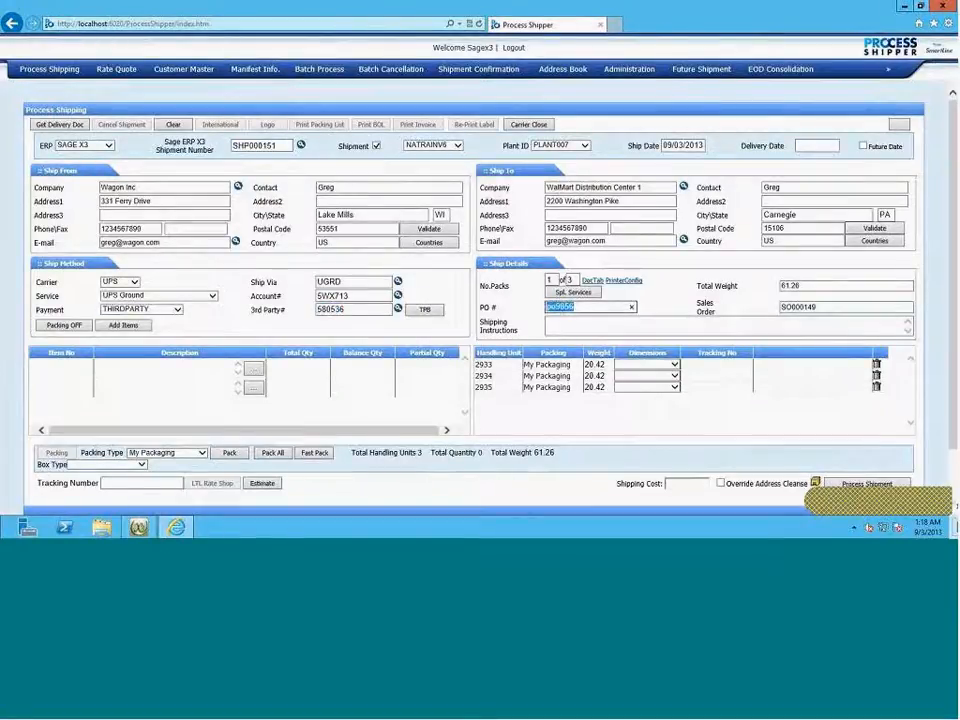
pyautogui.press('Tab')
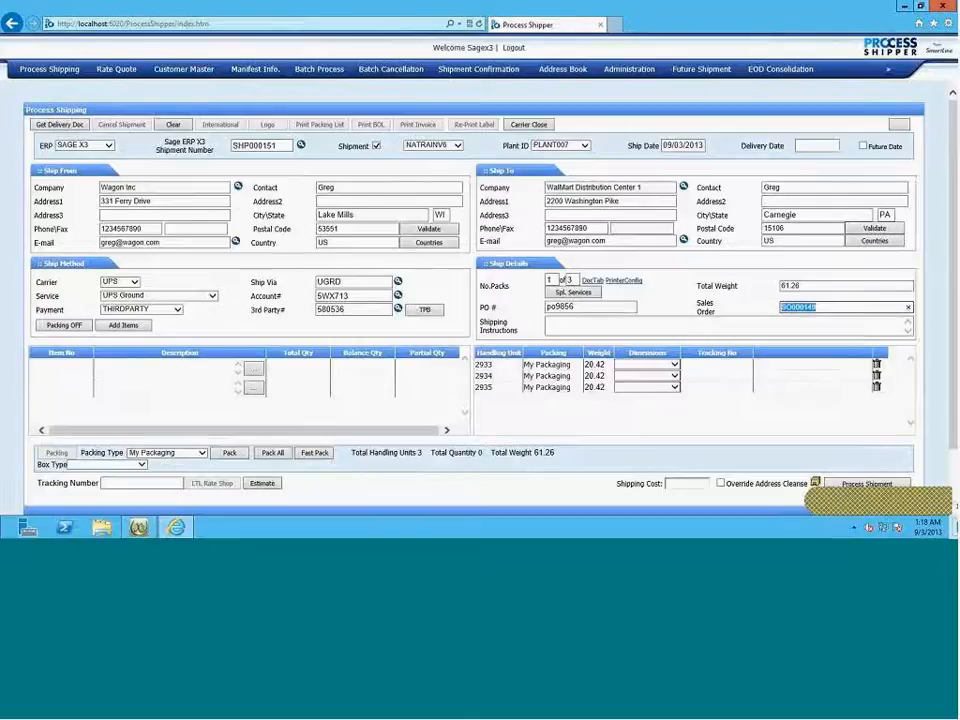
pyautogui.press('Tab')
pyautogui.press('Tab')
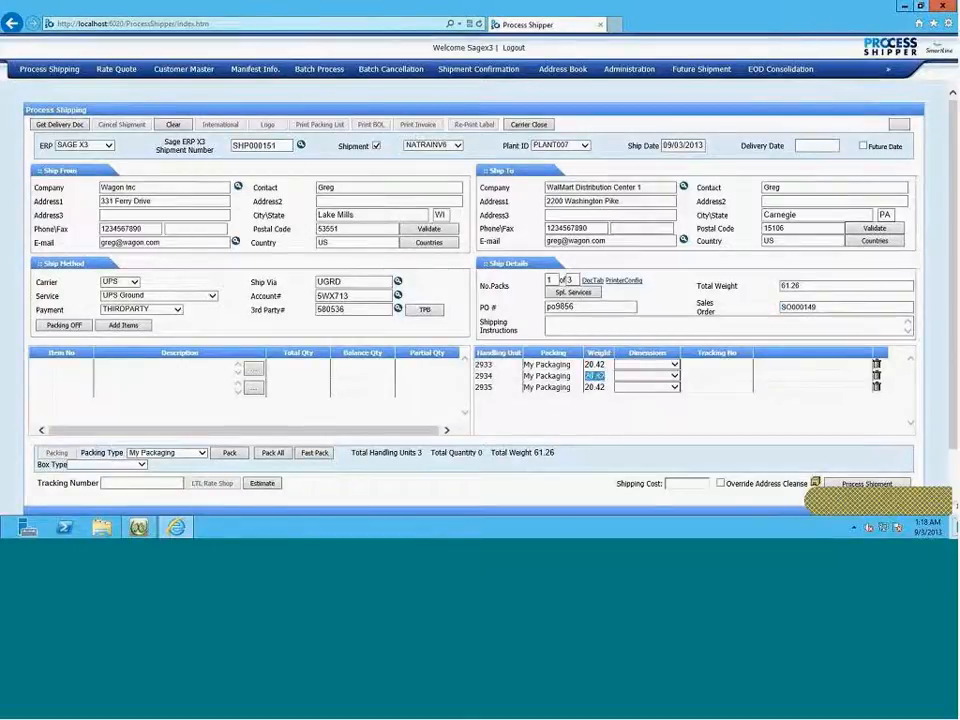
pyautogui.press('Tab')
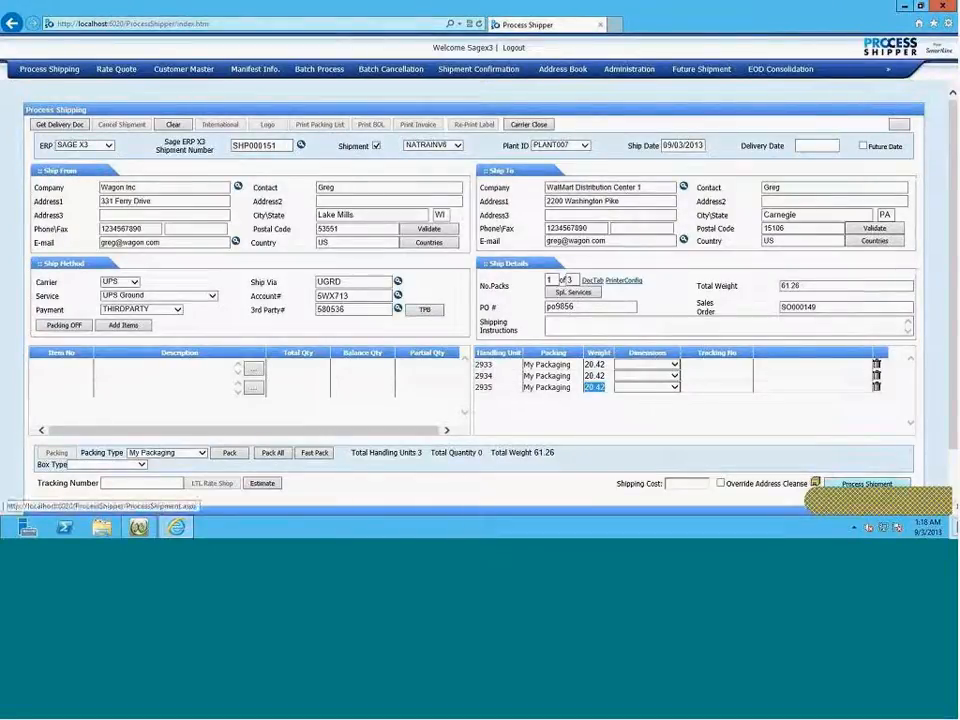
pyautogui.click(866, 484)
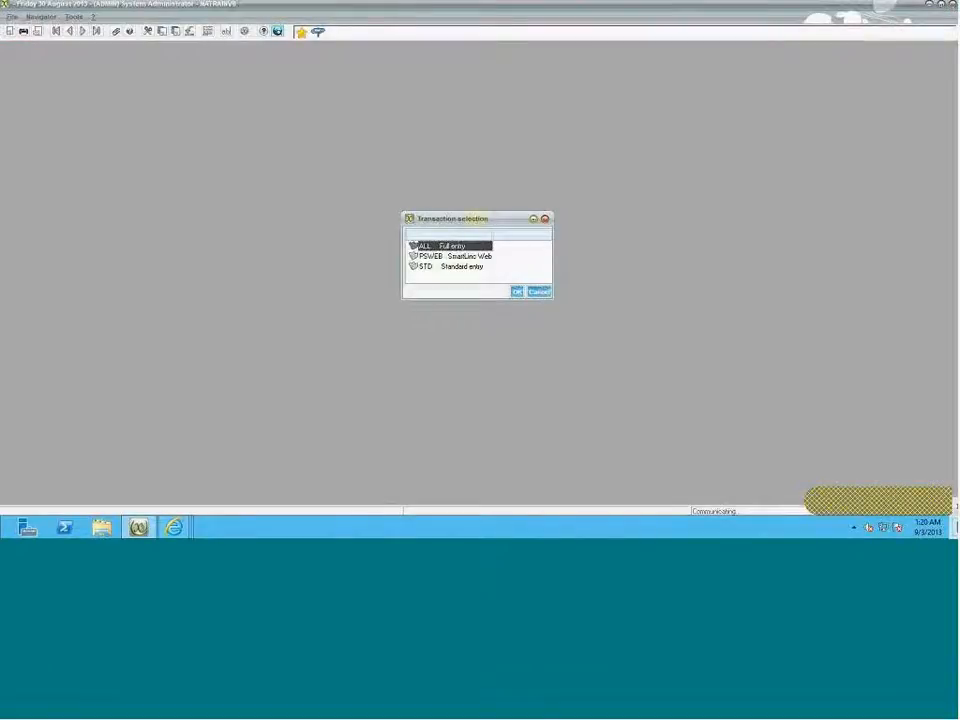
# - In Sage ERP X3, open delivery management with Full entry and review the delivery's shipping tracking, additional info and freight
pyautogui.click(517, 292)
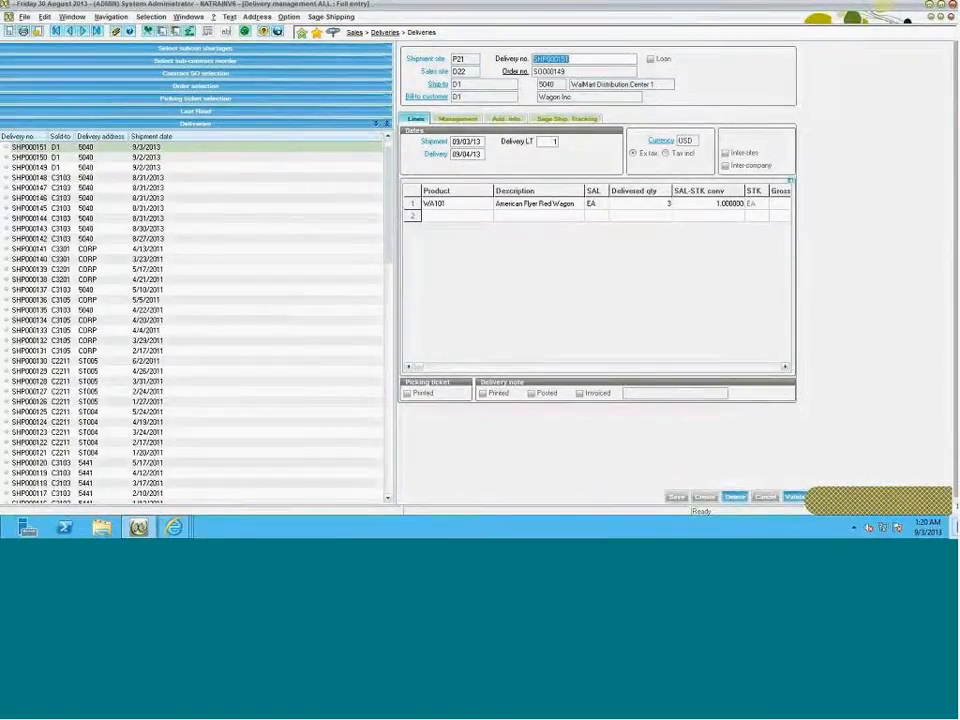
pyautogui.click(567, 119)
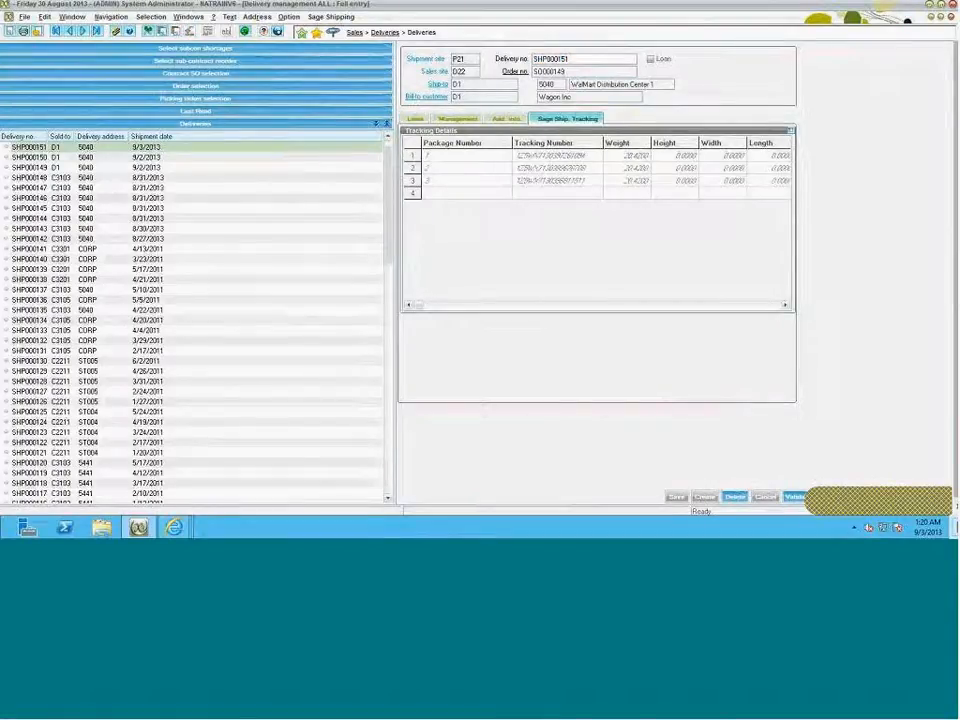
pyautogui.click(507, 119)
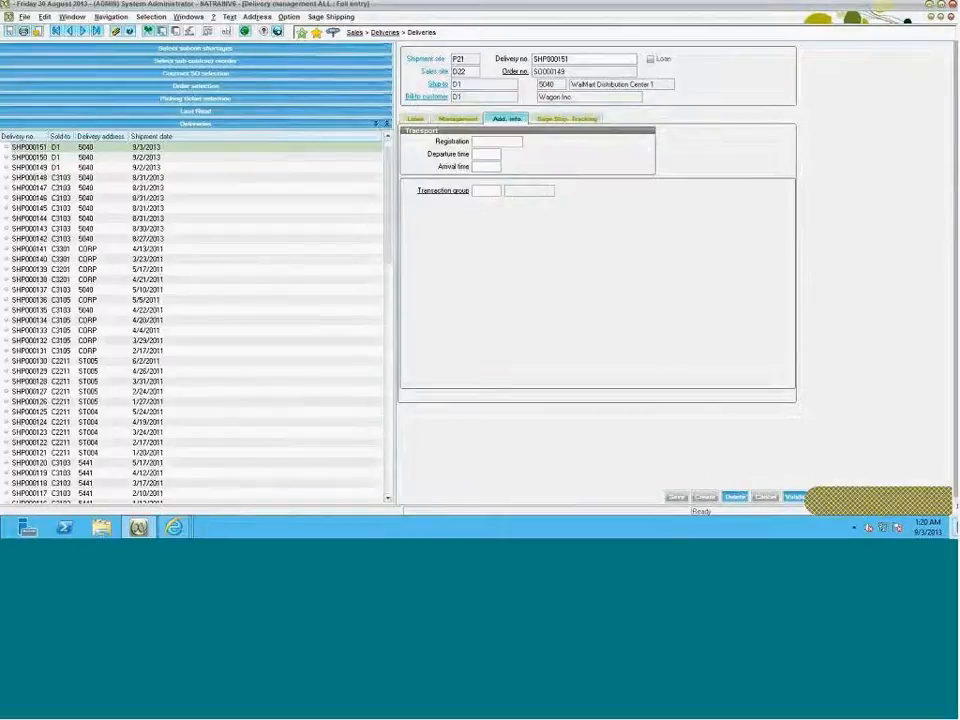
pyautogui.click(458, 119)
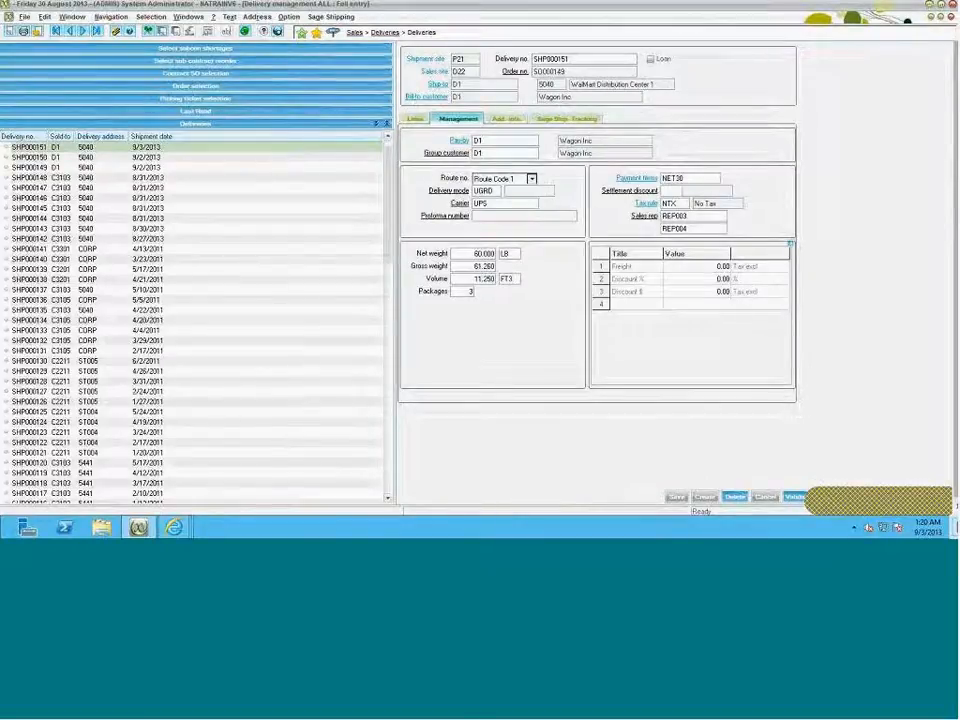
pyautogui.click(697, 267)
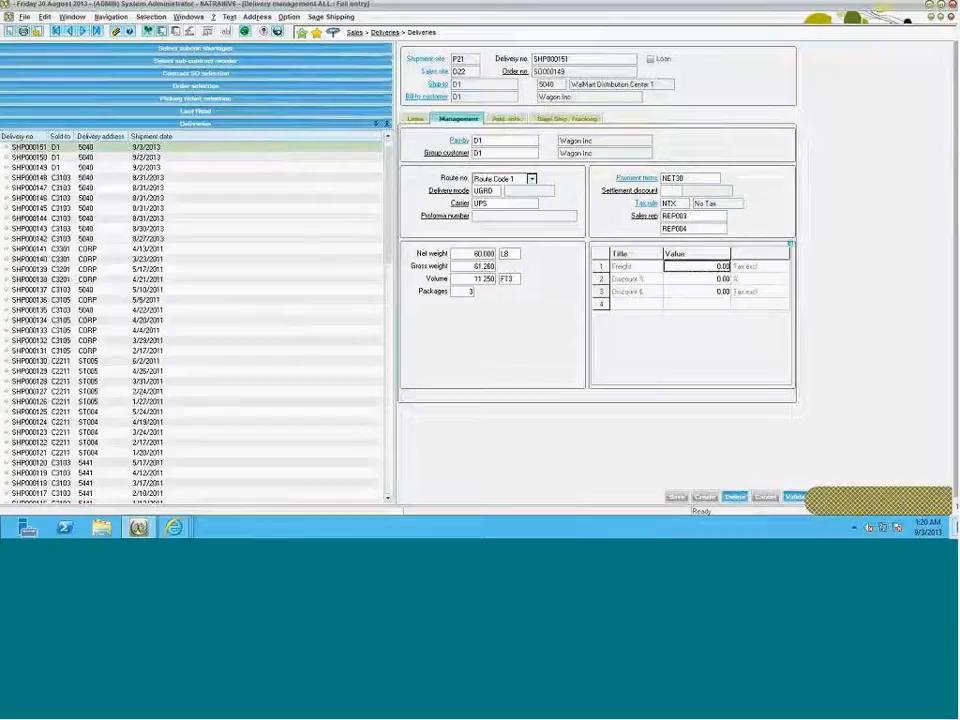
# - Open the delivery's packing by package and check the tracking numbers of packages PAC000056, PAC000057 and PAC000058
pyautogui.click(415, 119)
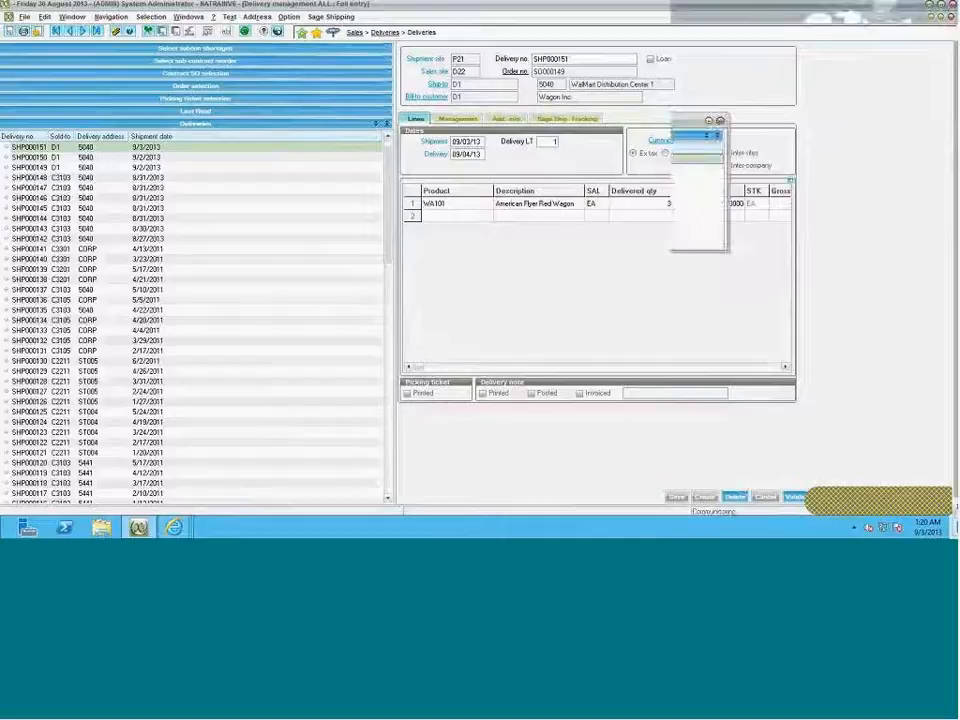
pyautogui.click(482, 159)
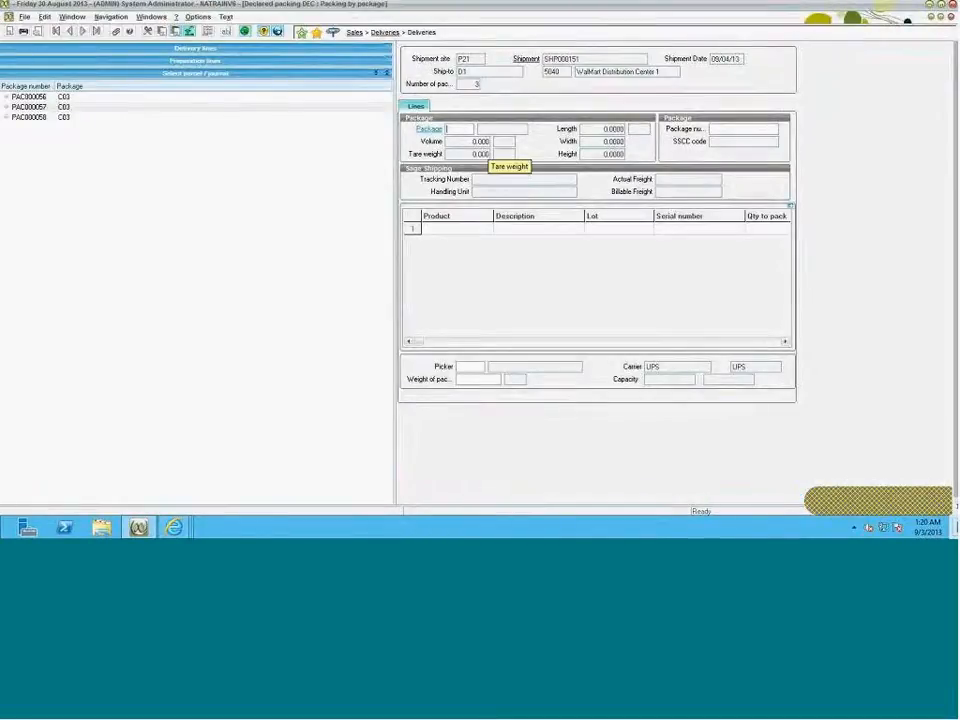
pyautogui.click(29, 98)
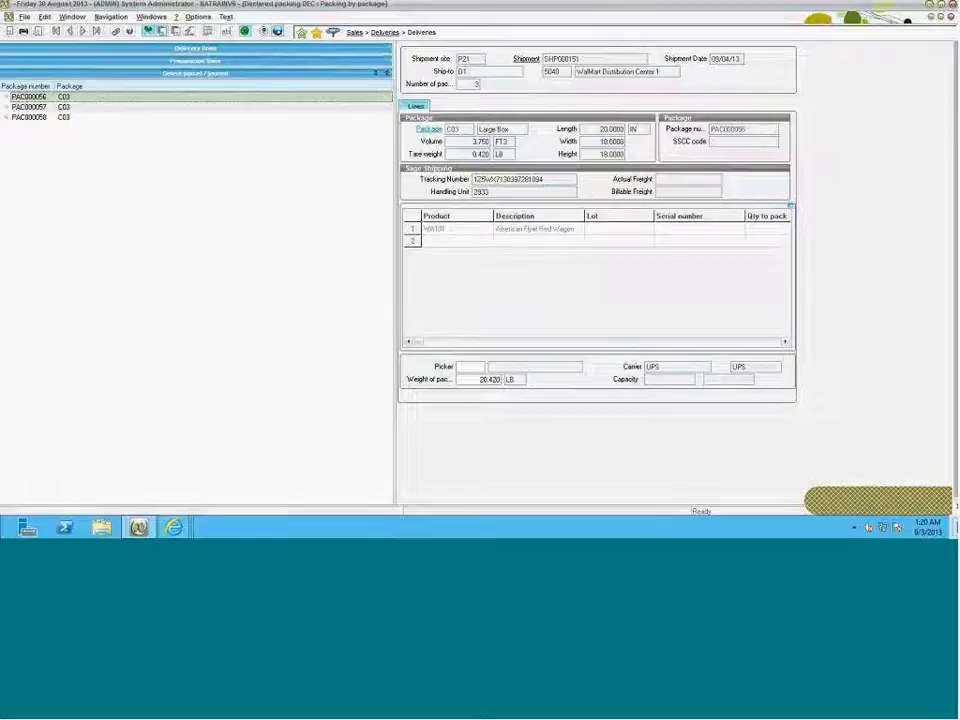
pyautogui.doubleClick(509, 180)
pyautogui.click(33, 107)
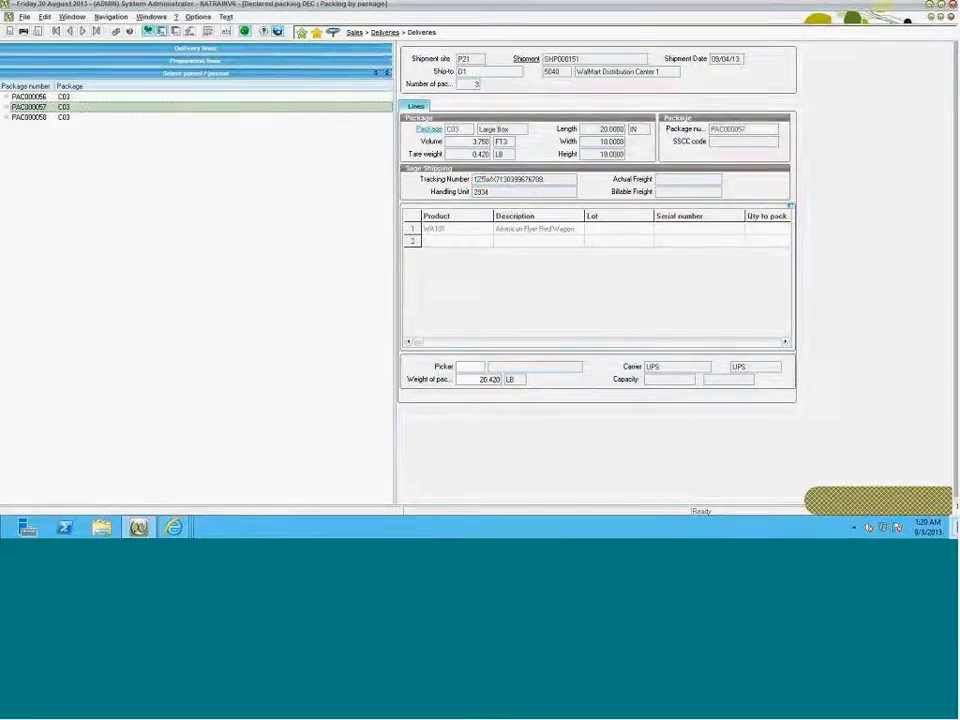
pyautogui.doubleClick(509, 180)
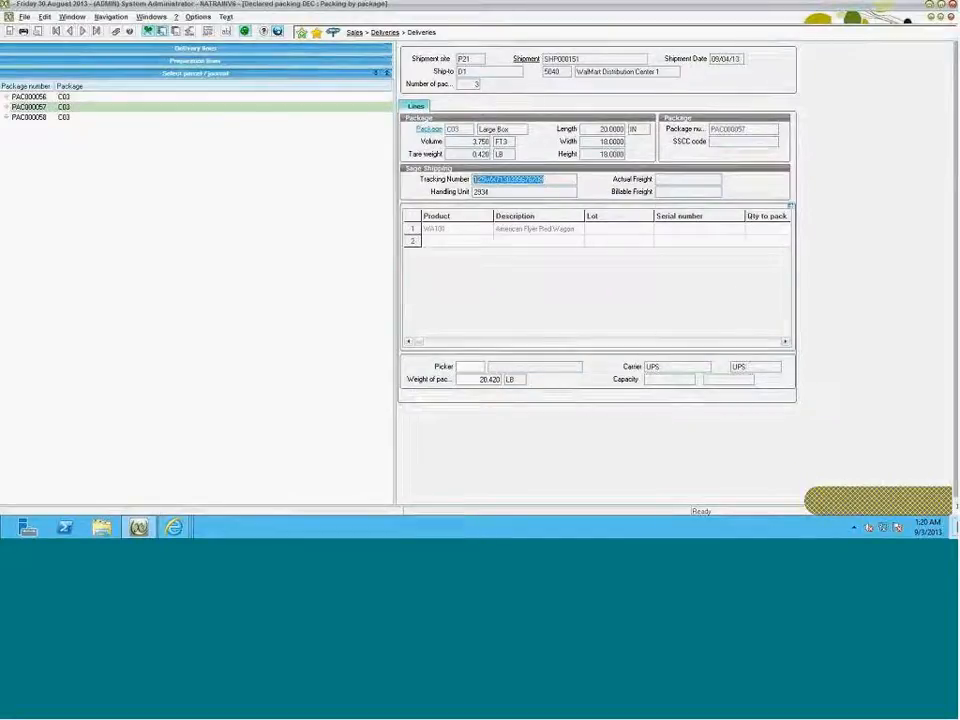
pyautogui.click(33, 117)
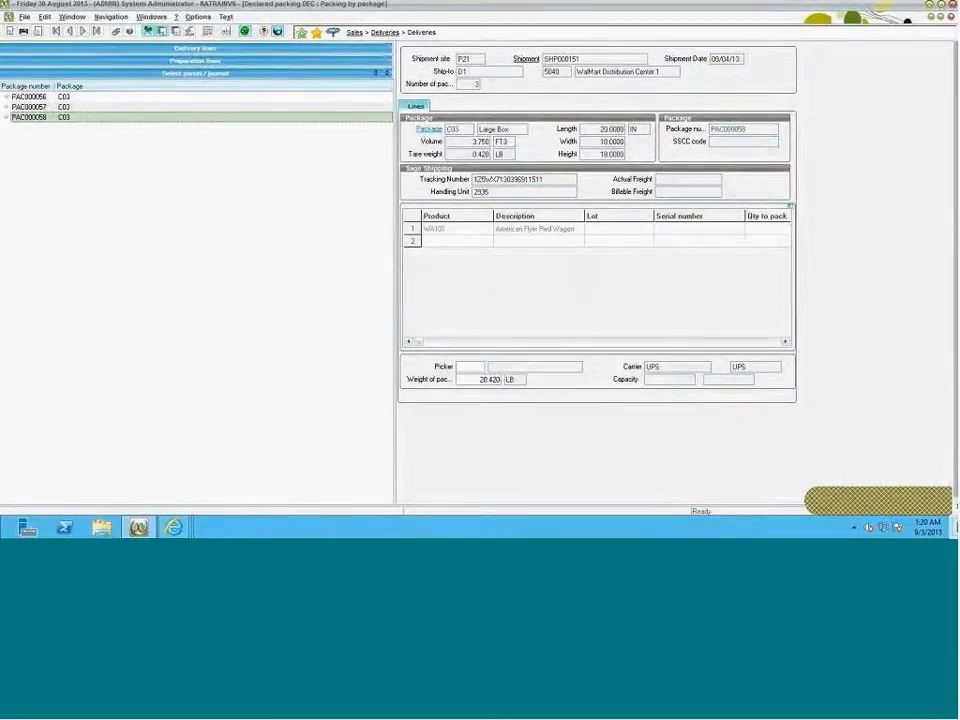
pyautogui.doubleClick(487, 180)
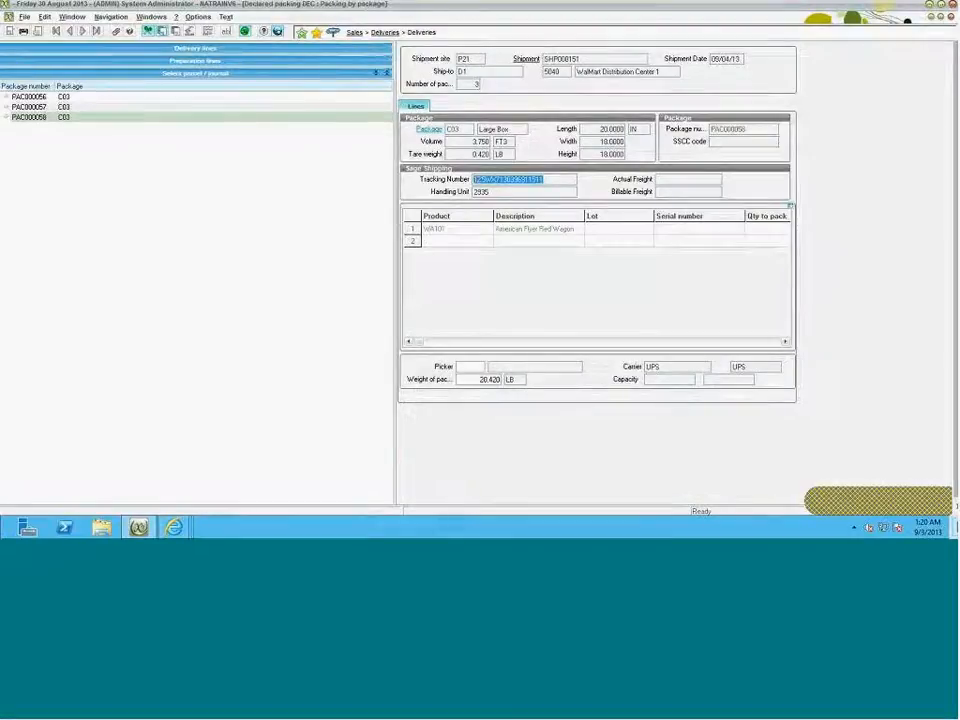